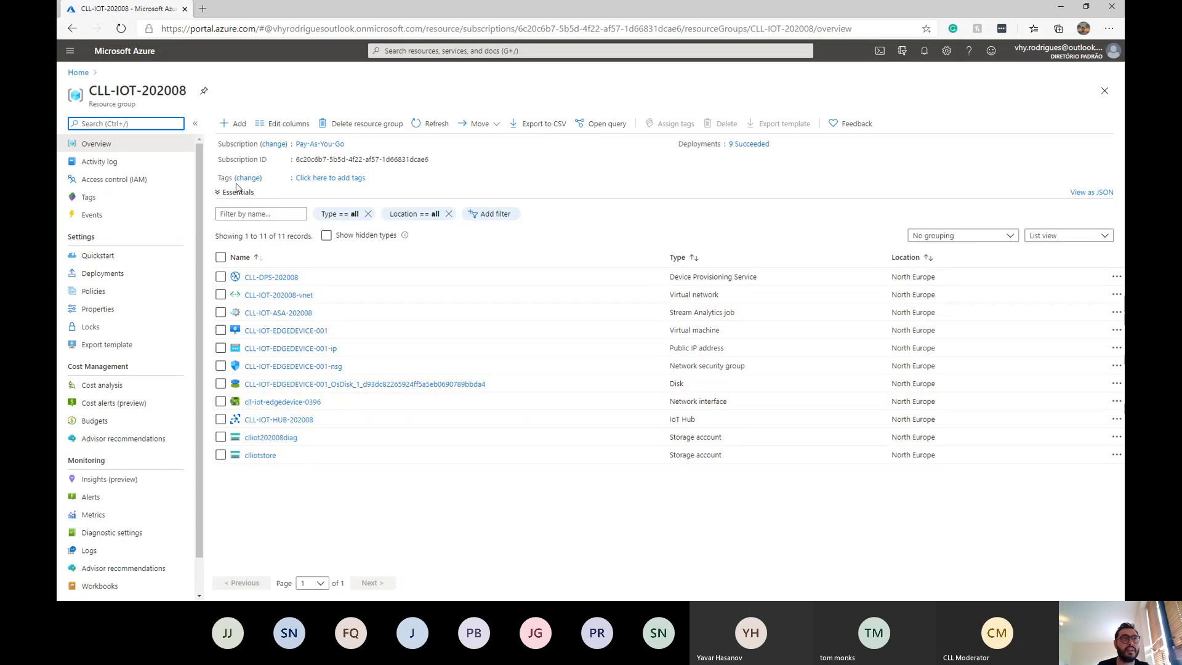
Start creating an Azure IoT Edge on Ubuntu virtual machine from the Marketplace in resource group CLL-IOT-202008 and review the available images
left_click(235, 123)
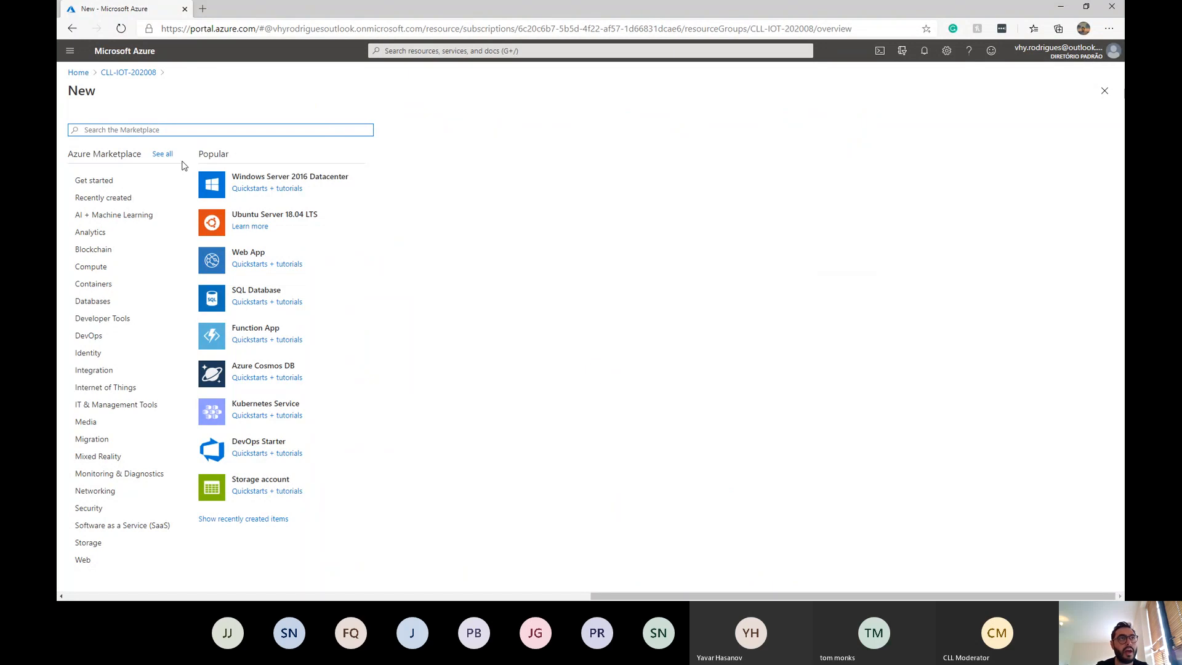
type("Azure ")
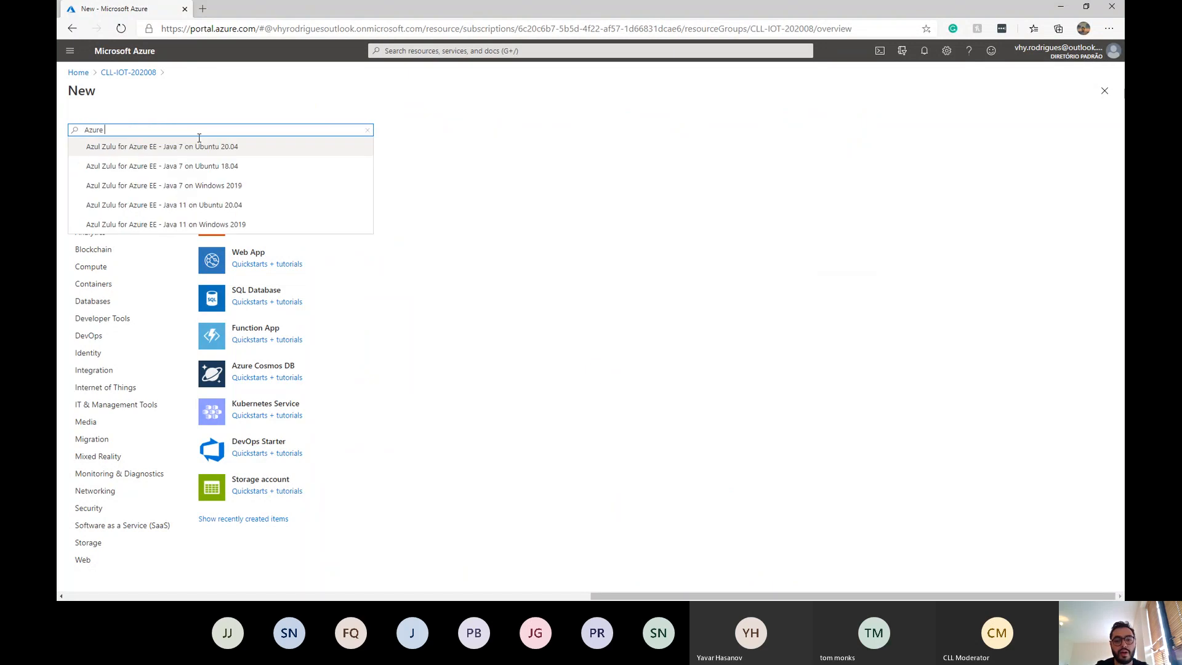
type("IoT E")
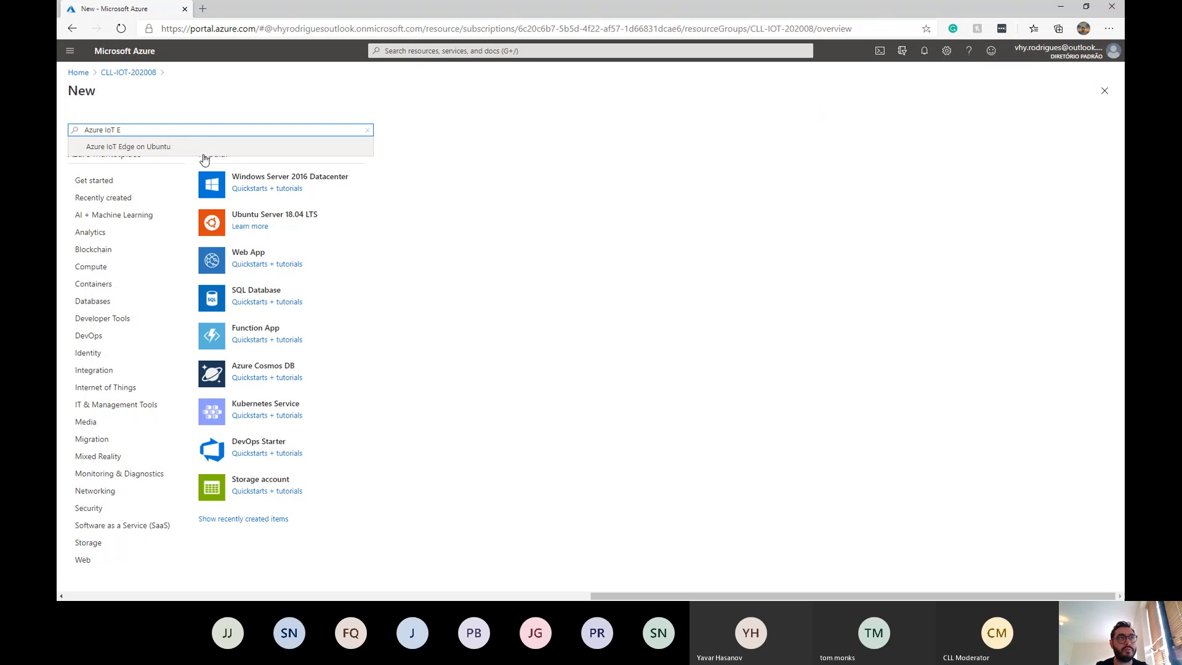
left_click(202, 148)
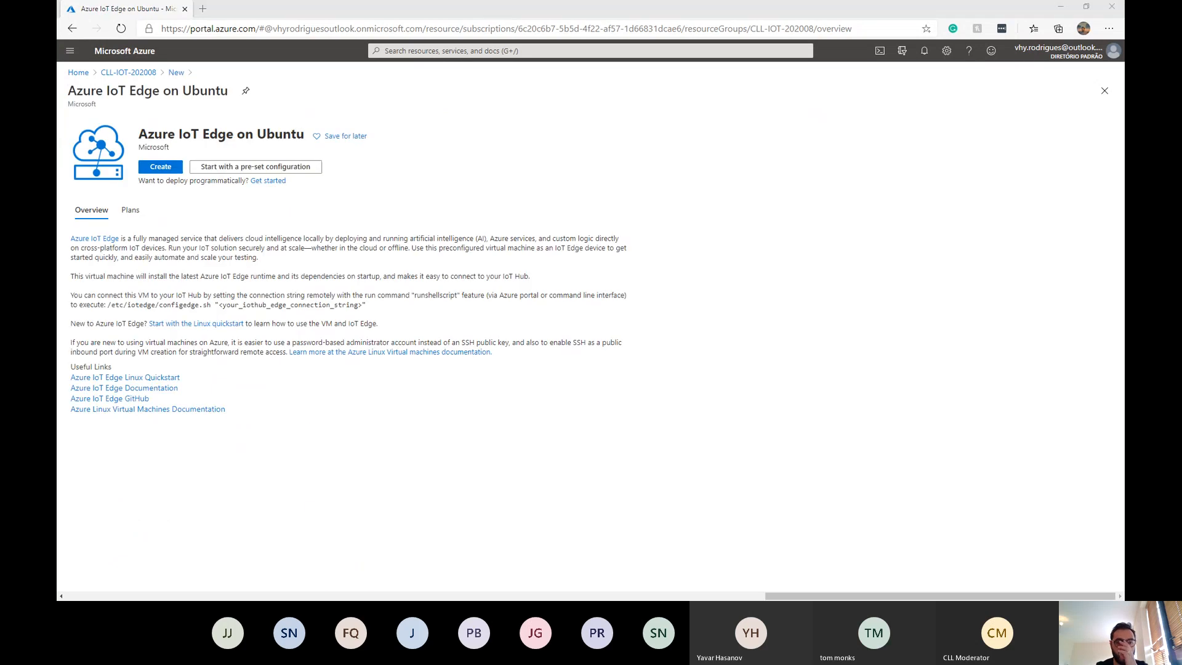
left_click(161, 168)
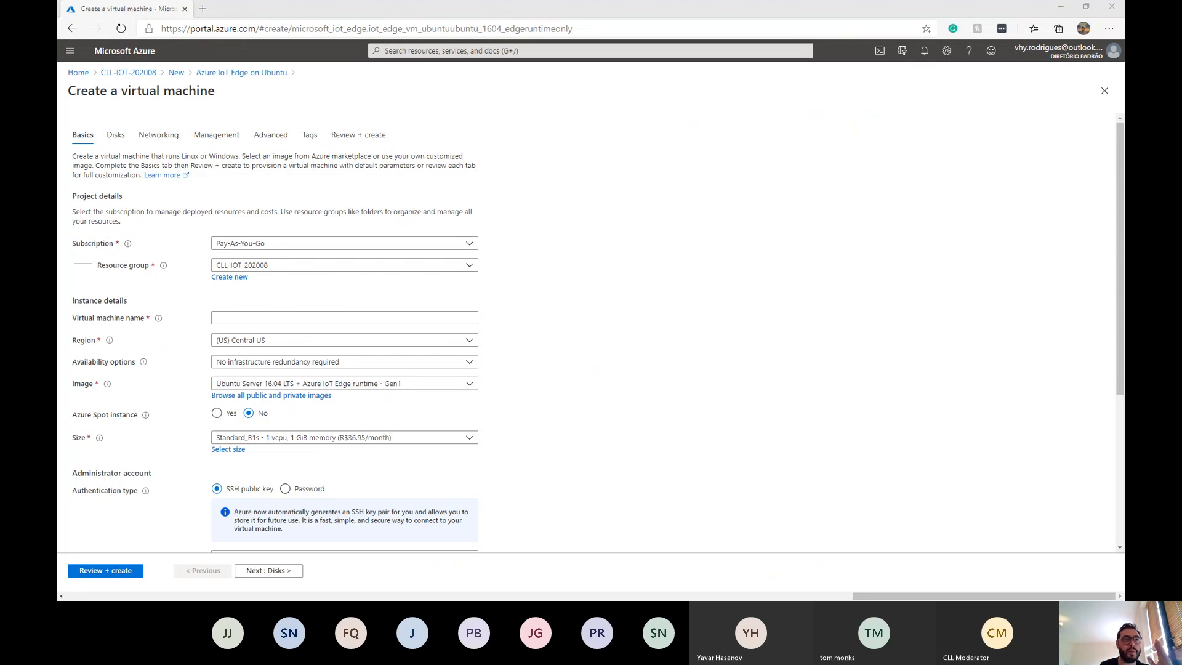
left_click(243, 383)
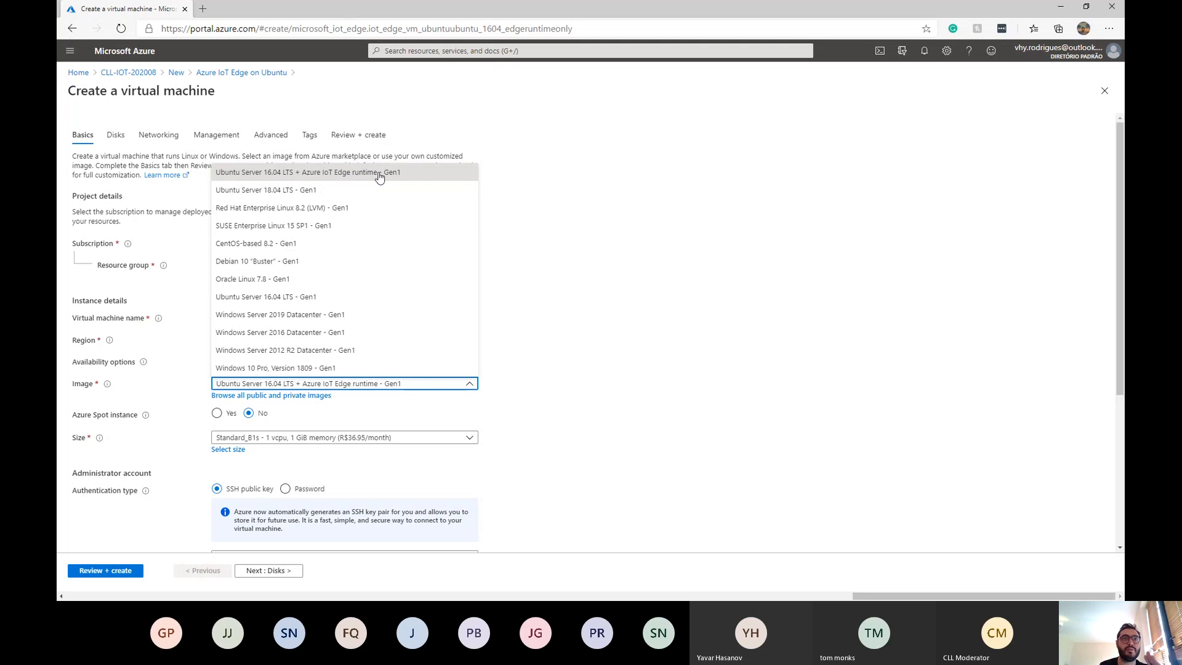
left_click(582, 302)
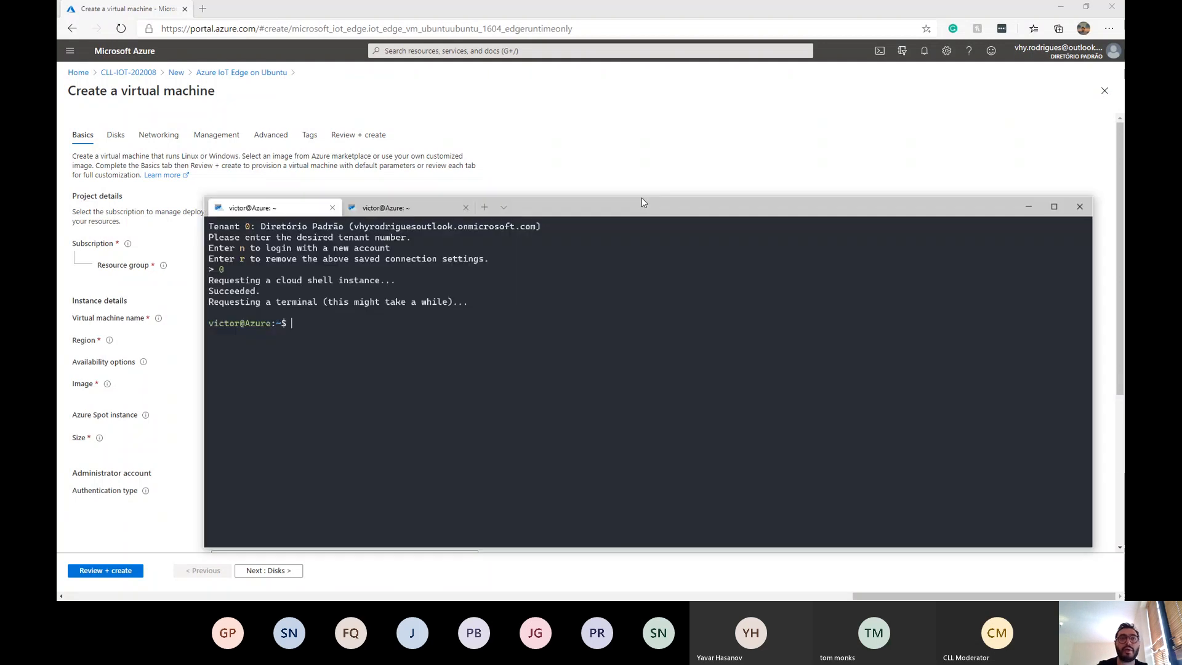
Switch to the Cloud Shell terminal and create the edge-enabled device identity CLL-IOT-EDGEDEVICE-001 in IoT hub CLL-IOT-HUB-202008
left_click_drag(641, 197, 599, 105)
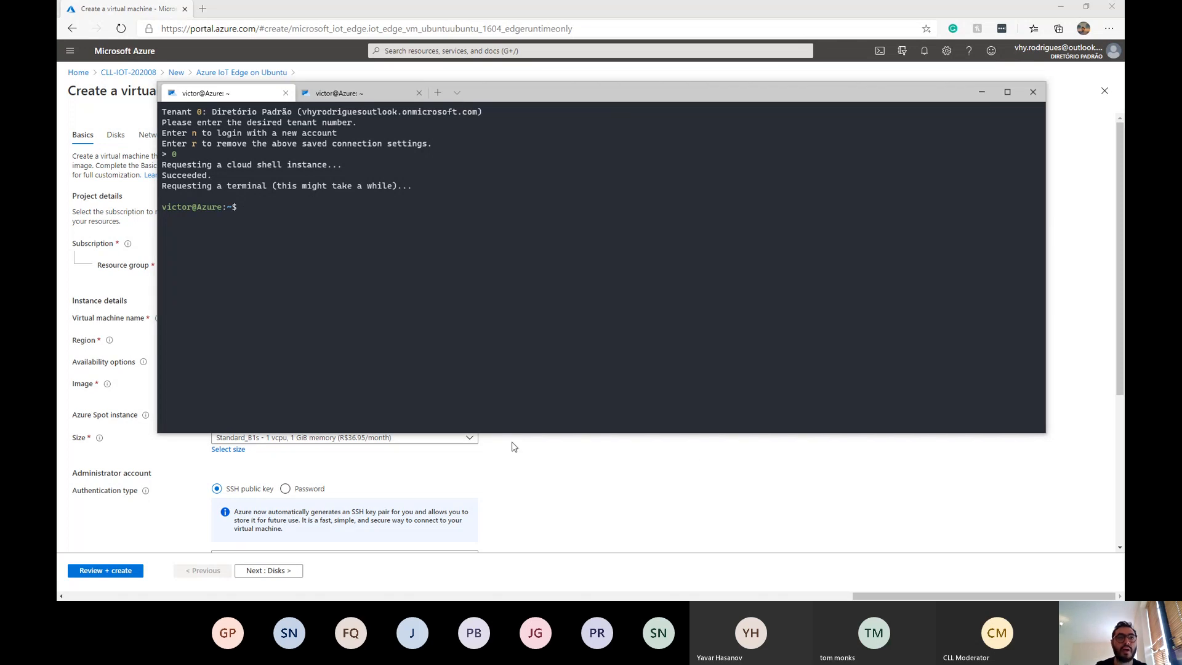
type("az iot hub device-identity create --hub-name CLL-IOT-HUB-202008 --device-id CLL-IOT-EDGEDEVICE-001 --edge-enable")
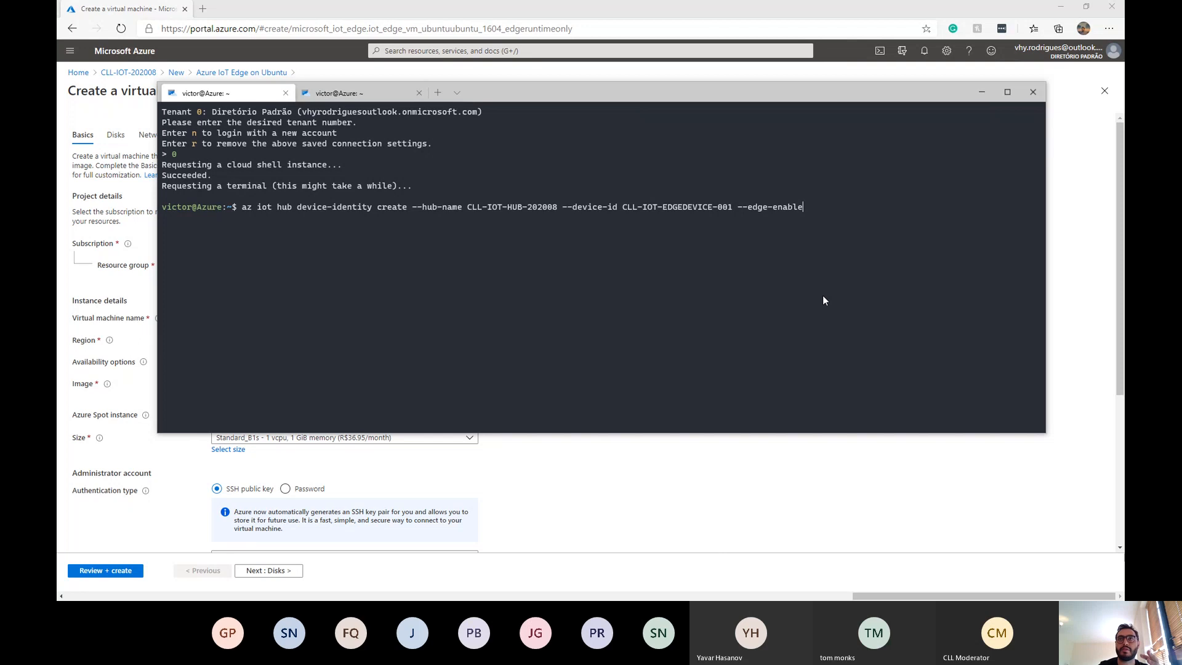
left_click_drag(823, 296, 830, 290)
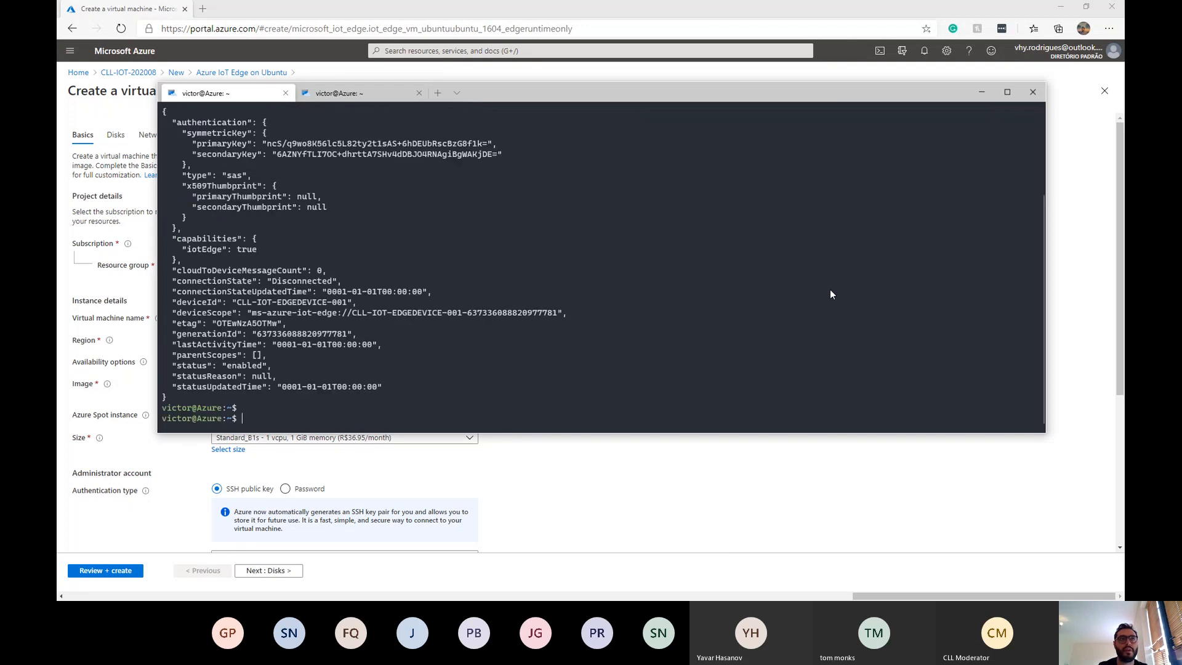
Examine the device creation output in an enlarged terminal window, highlighting the value of the iotEdge capability
scroll(778, 261, "up", 2)
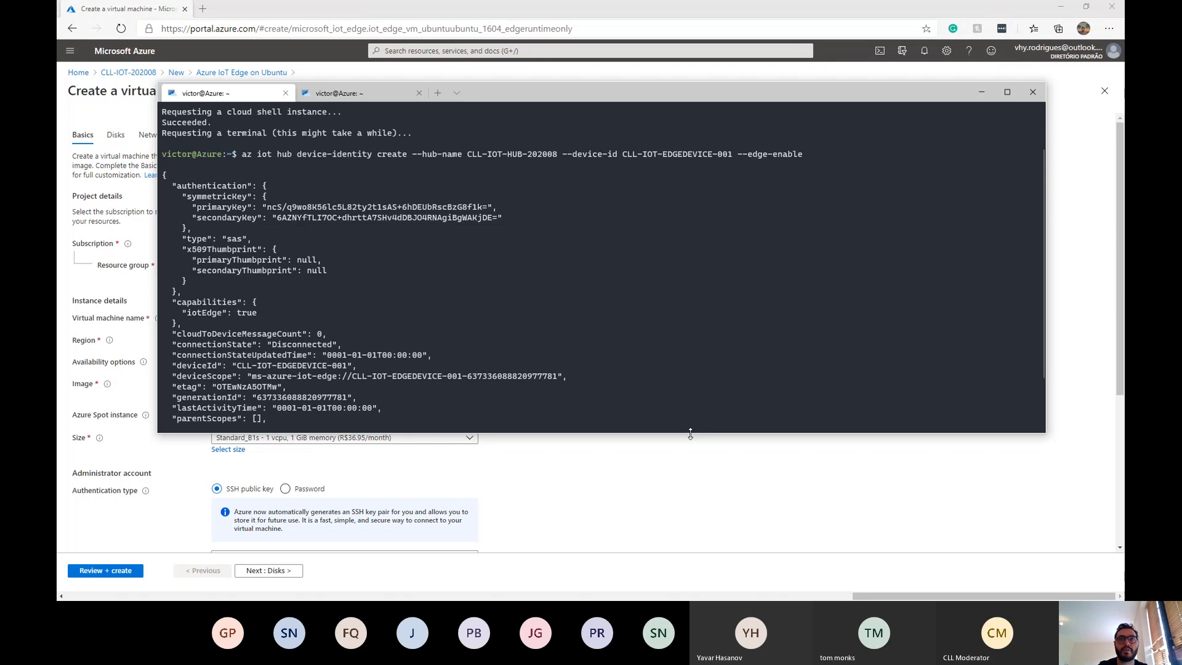
left_click_drag(694, 433, 680, 565)
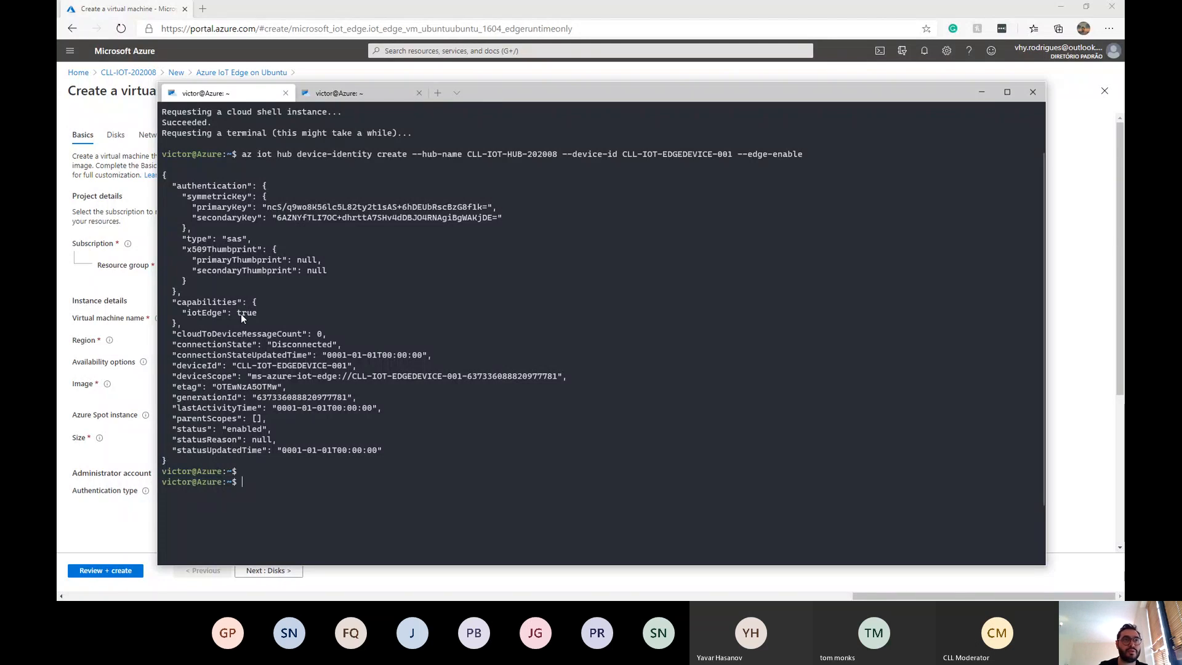
left_click_drag(241, 313, 261, 309)
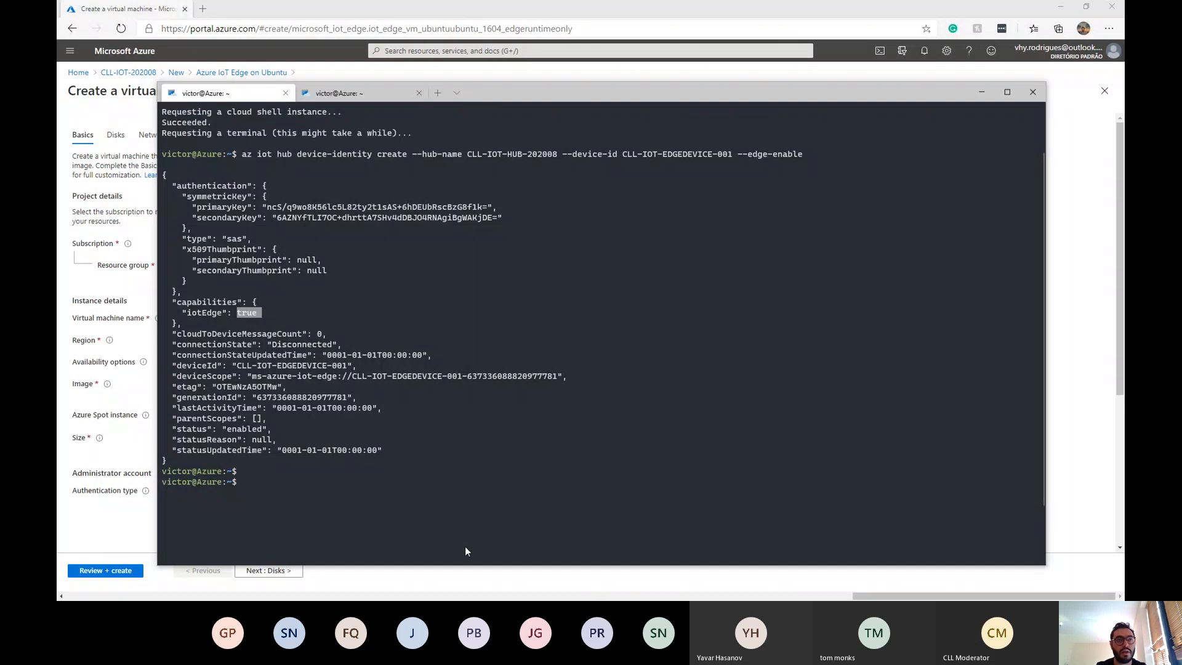
right_click(470, 519)
right_click(479, 504)
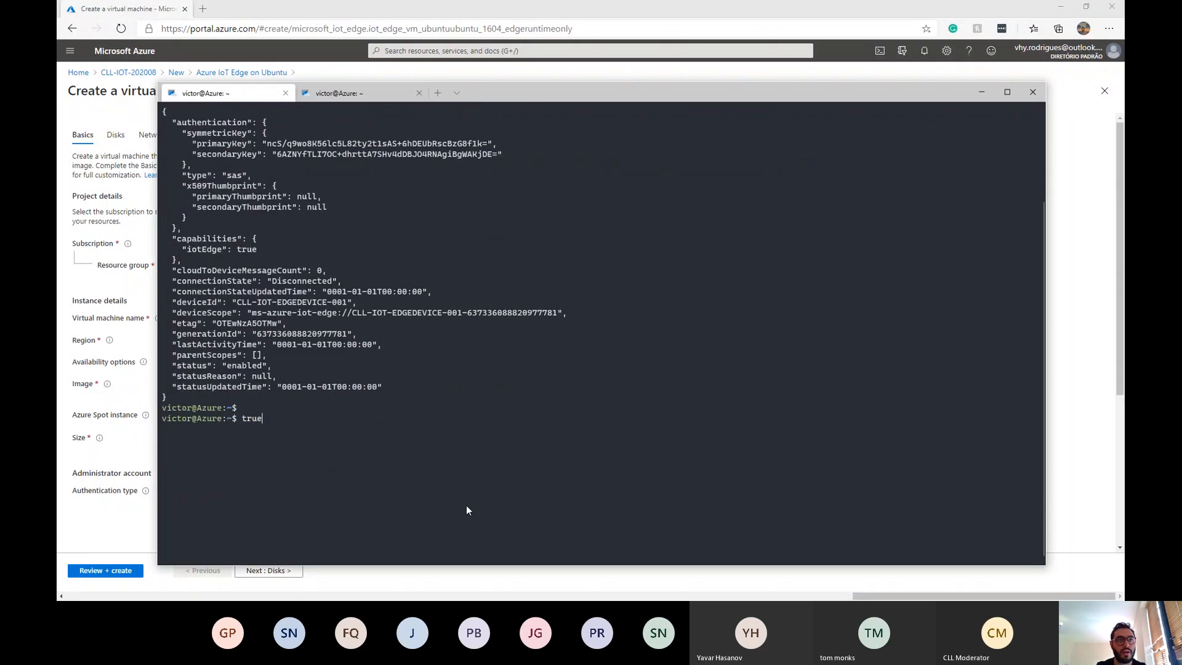
key("ctrl+c")
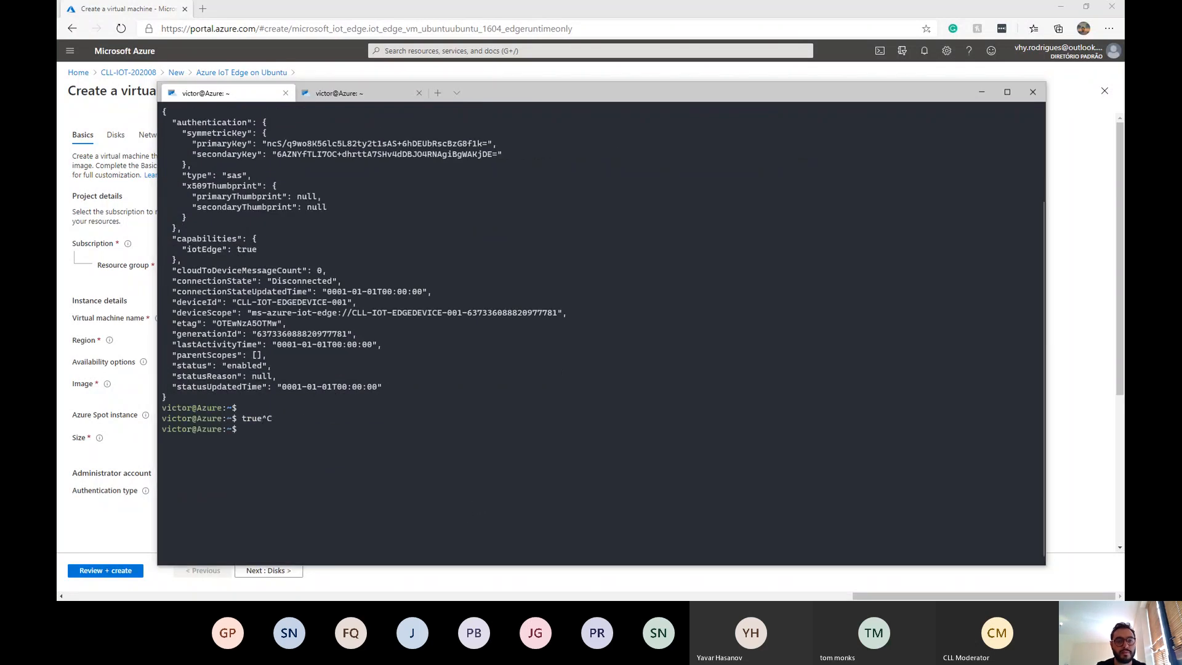
Show the connection string of CLL-IOT-EDGEDEVICE-001 in hub CLL-IOT-HUB-202008 with az iot hub device-identity show-connection-string and copy it
right_click(463, 471)
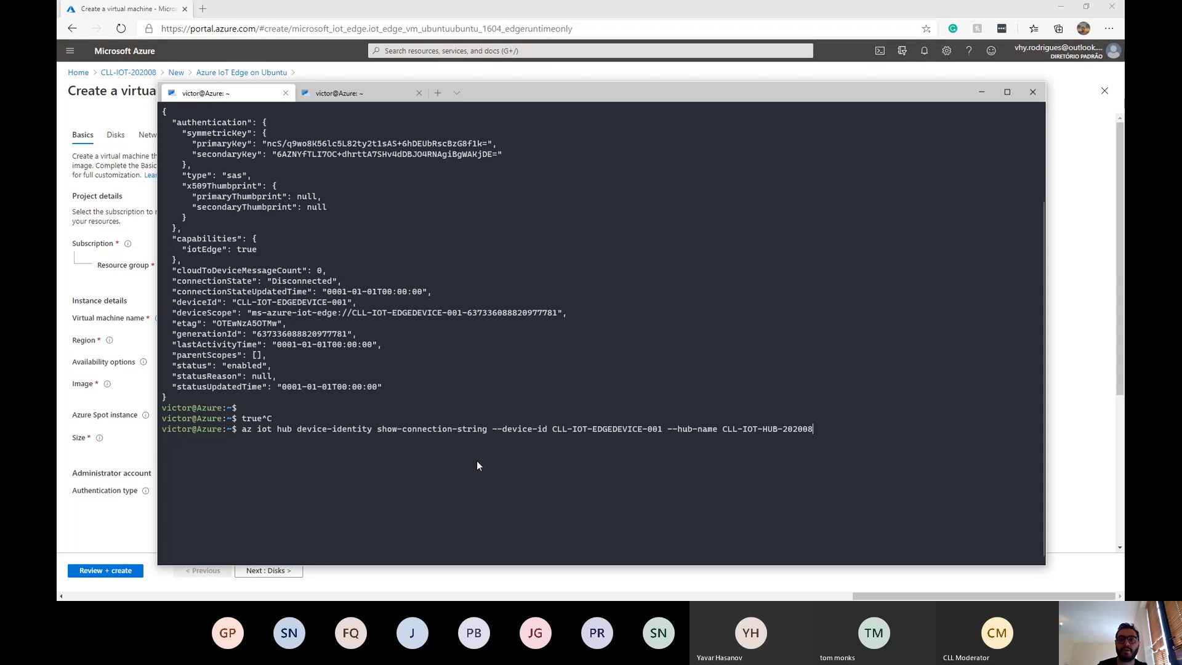
key("Return")
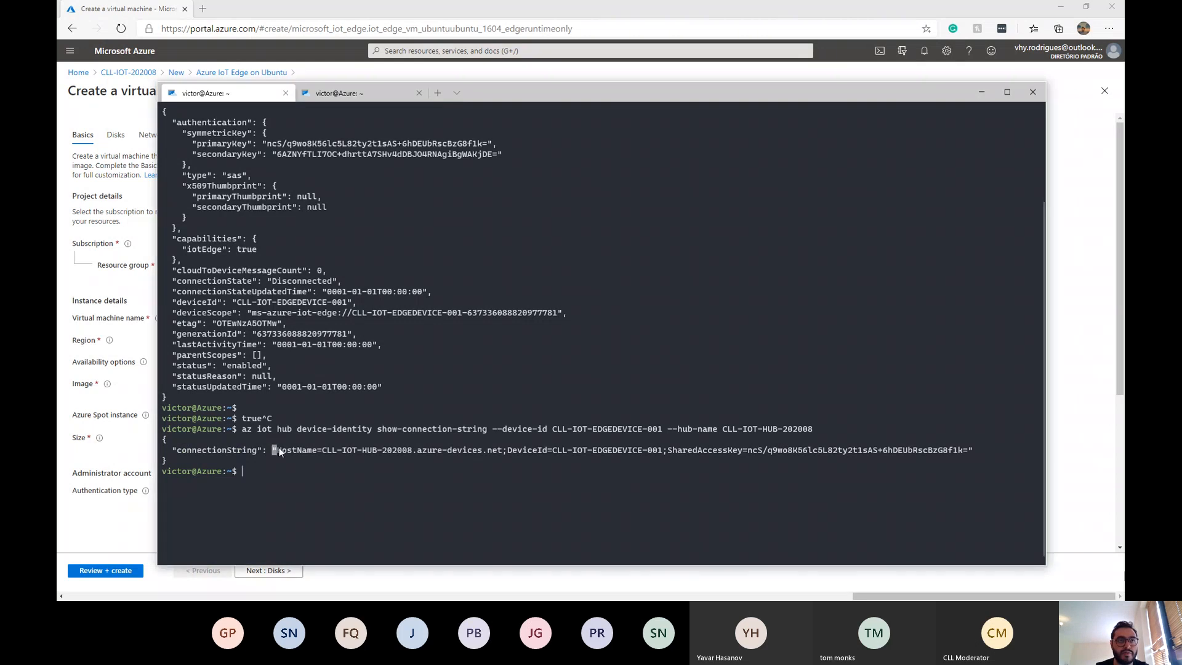
left_click_drag(273, 450, 945, 450)
right_click(969, 451)
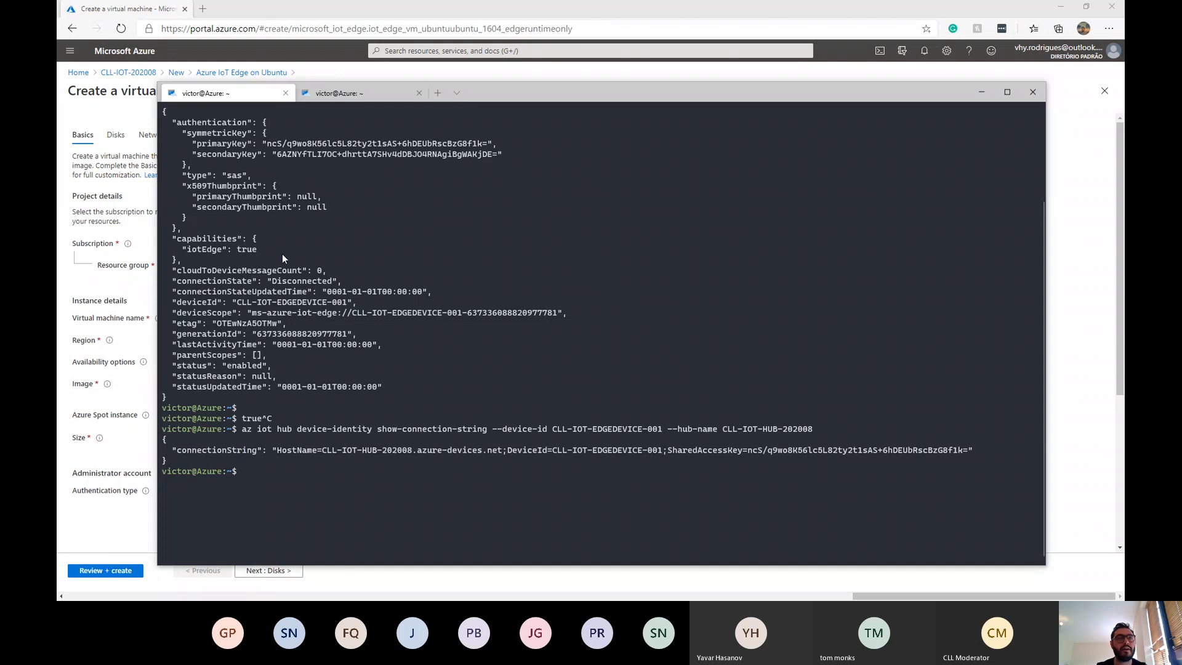
left_click(340, 96)
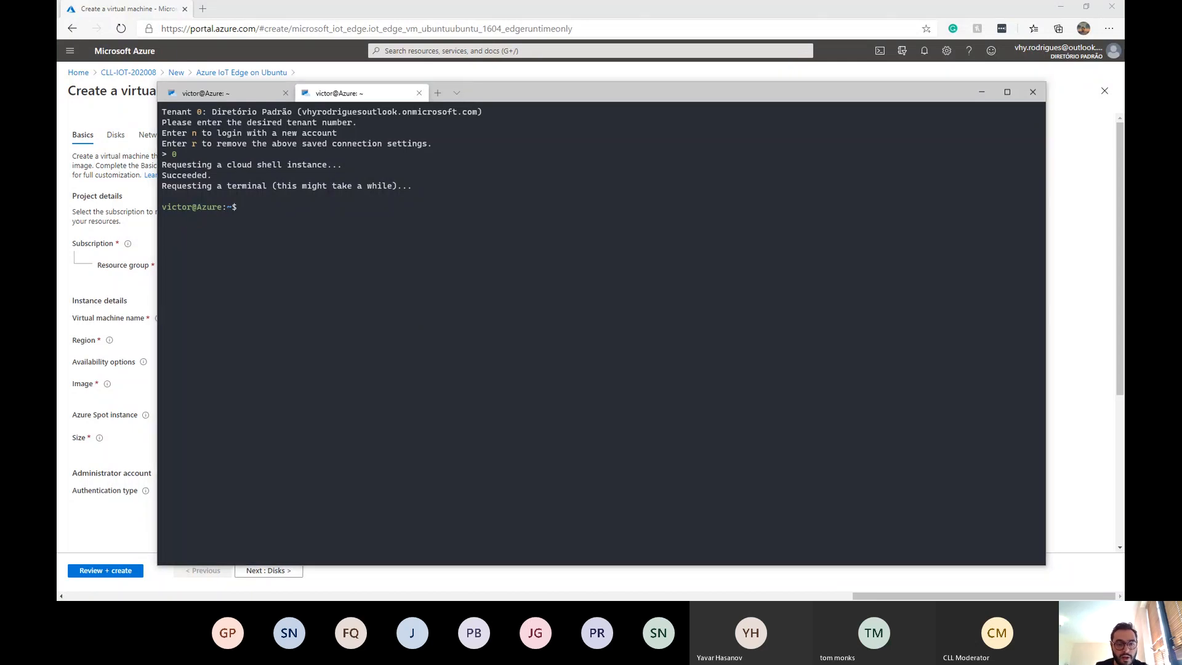
key("ctrl+v")
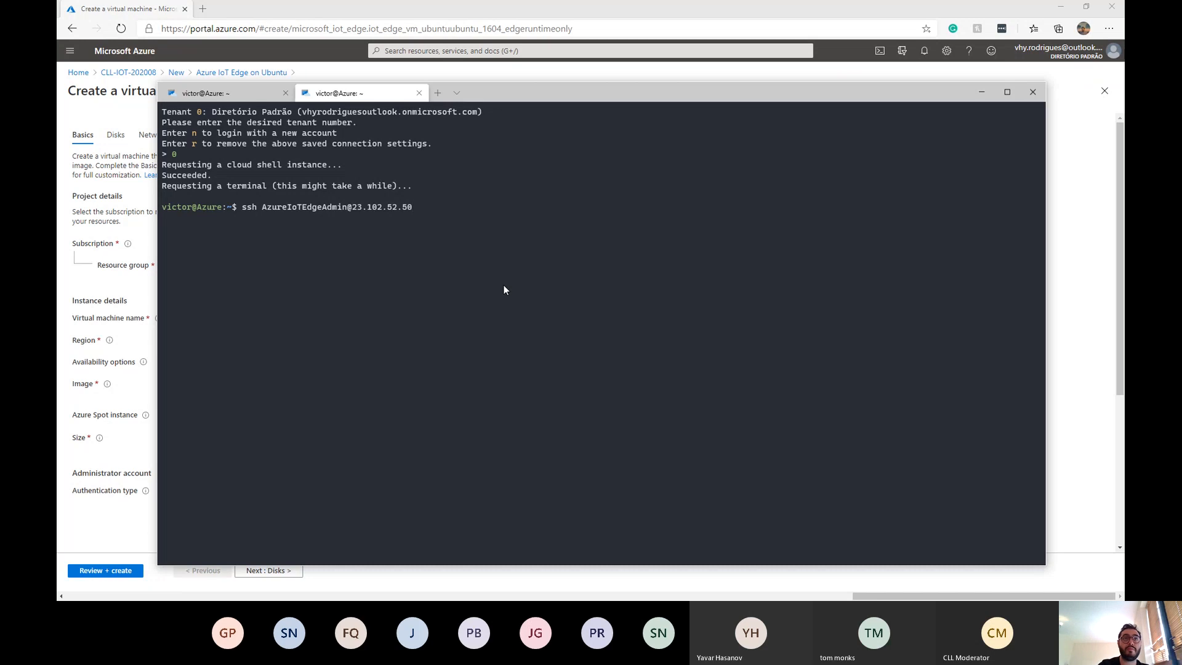
key("Return")
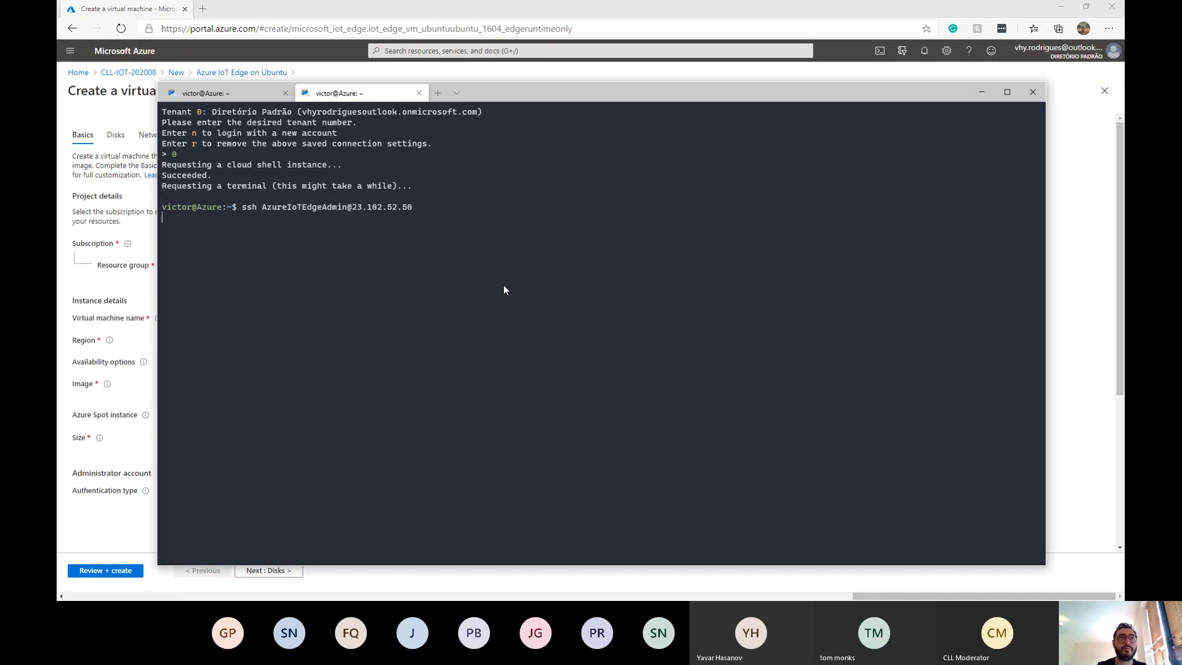
type("yes")
key("Return")
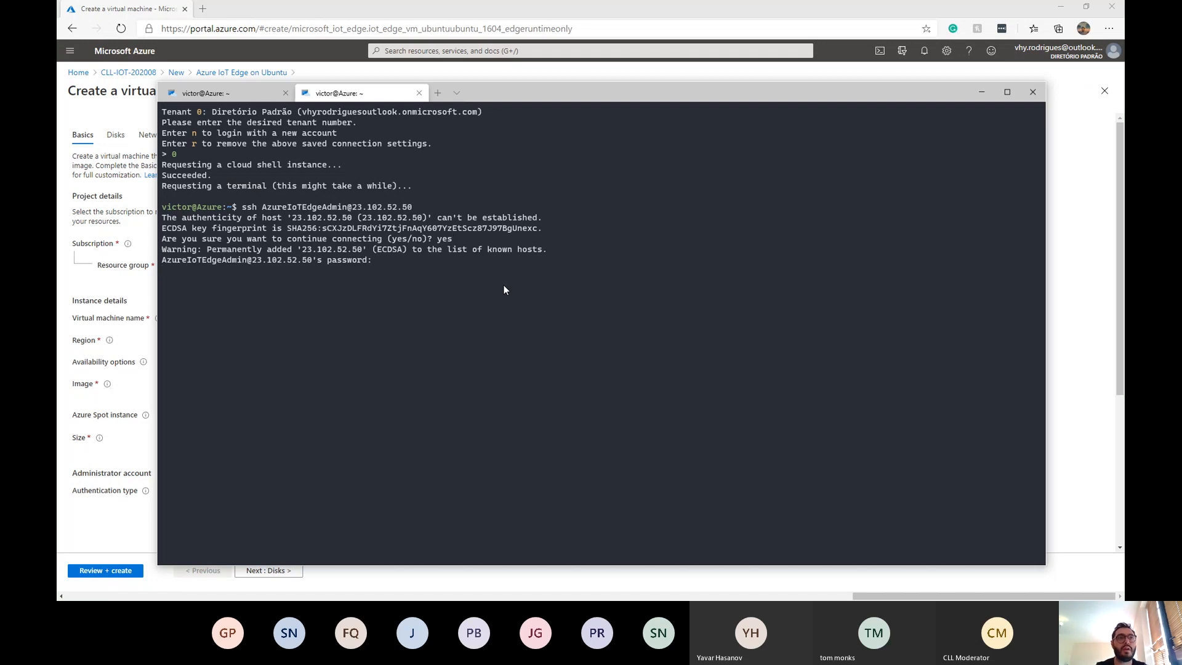
key("Return")
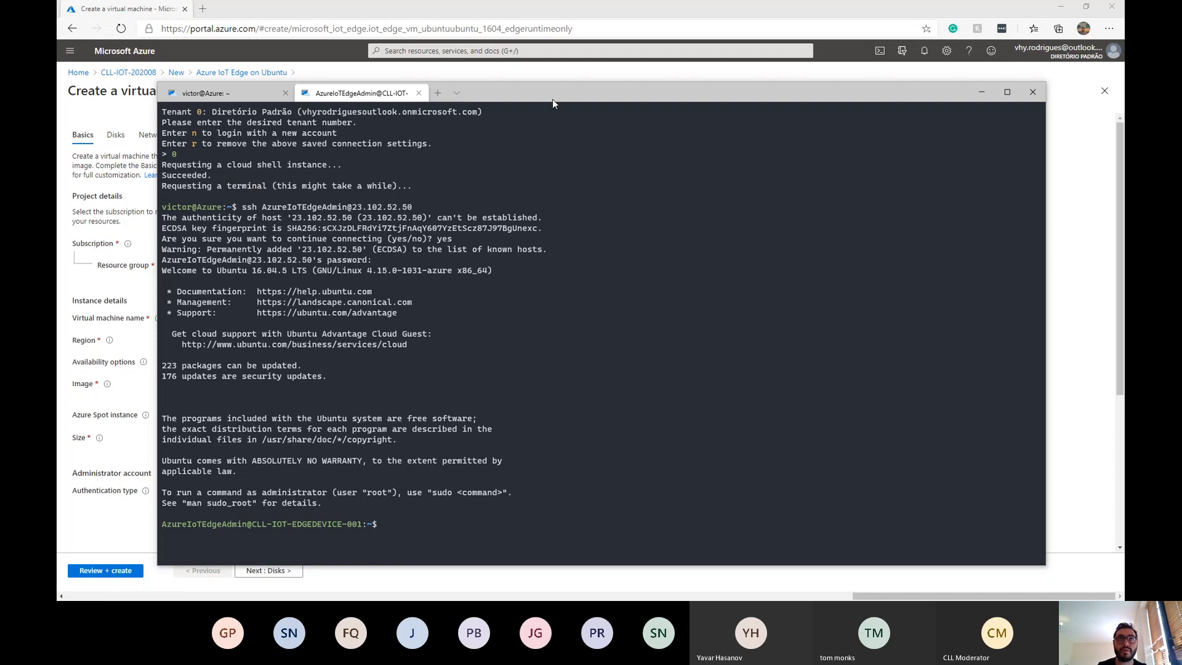
Check the installed IoT Edge runtime on the virtual machine with the iotedge version command
left_click_drag(553, 98, 540, 61)
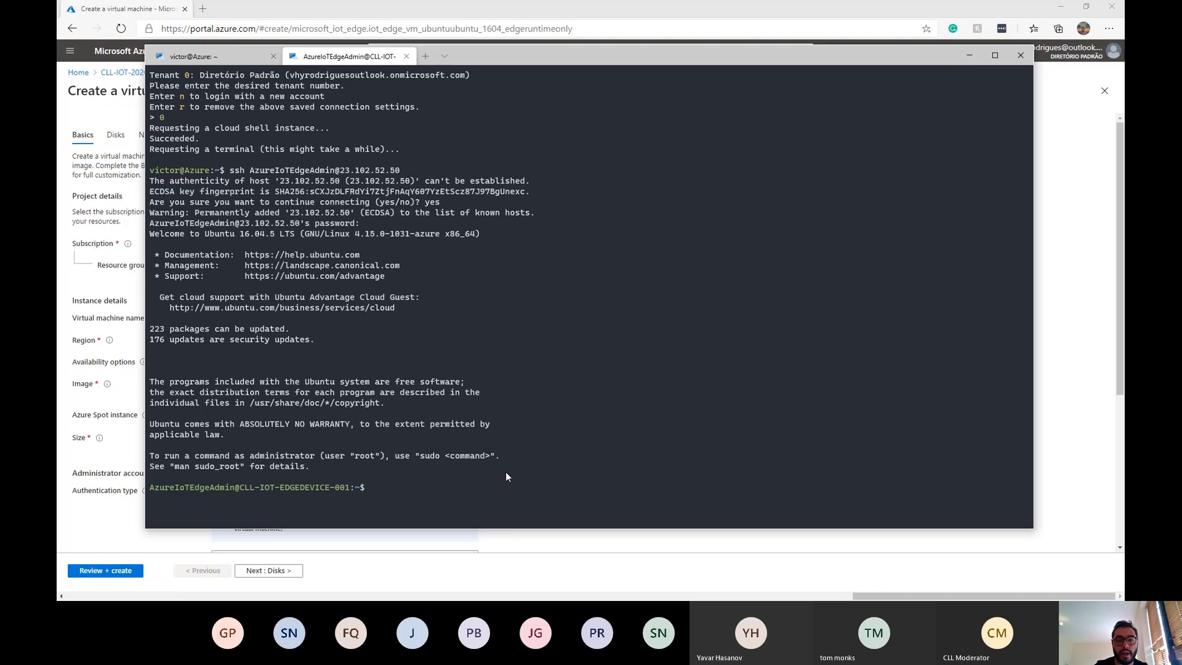
type("iotedge version")
key("Return")
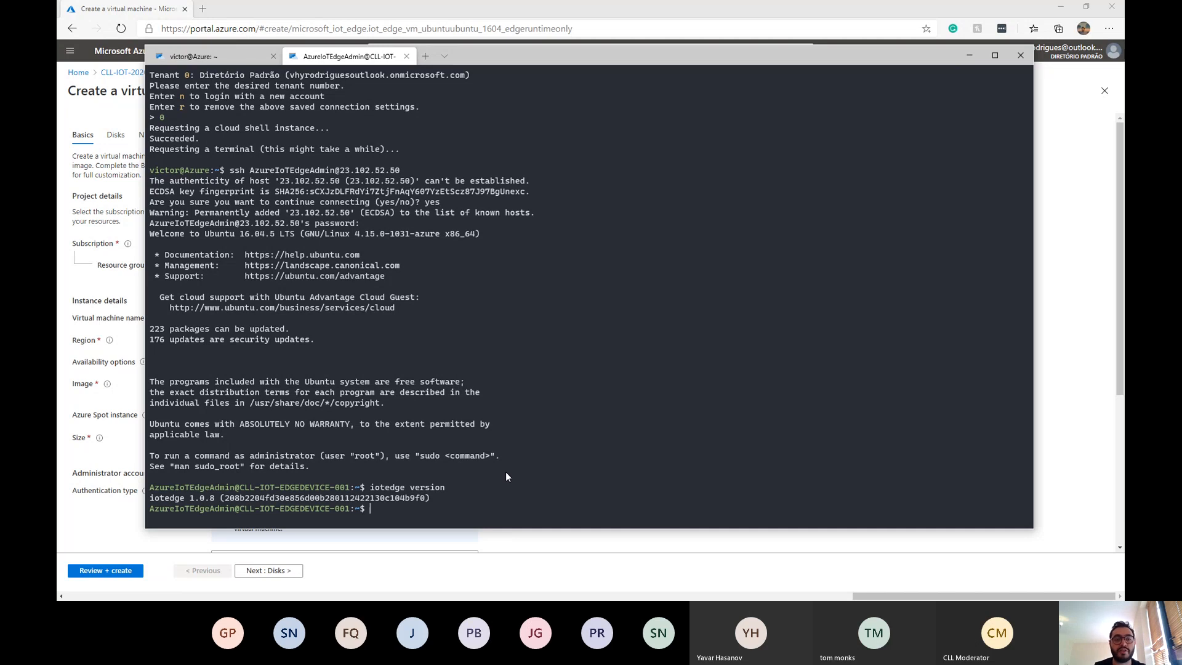
Open a root shell with sudo su - and run /etc/iotedge/configedge.sh with the copied device connection string in quotes
type("sudo su -")
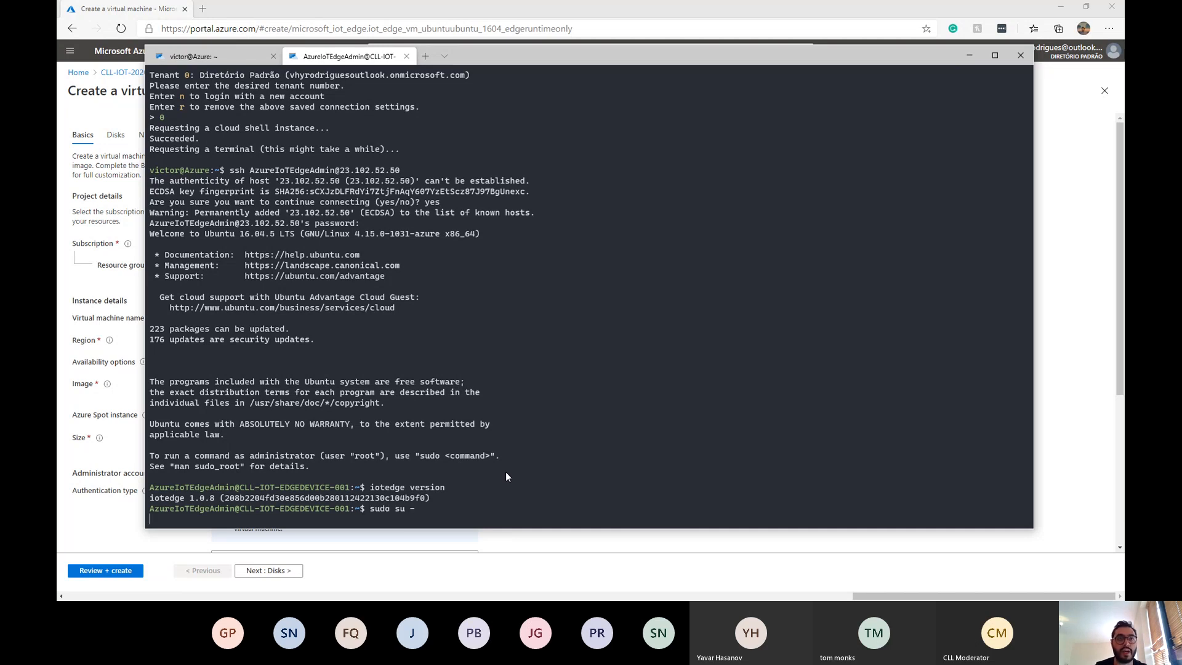
key("Return")
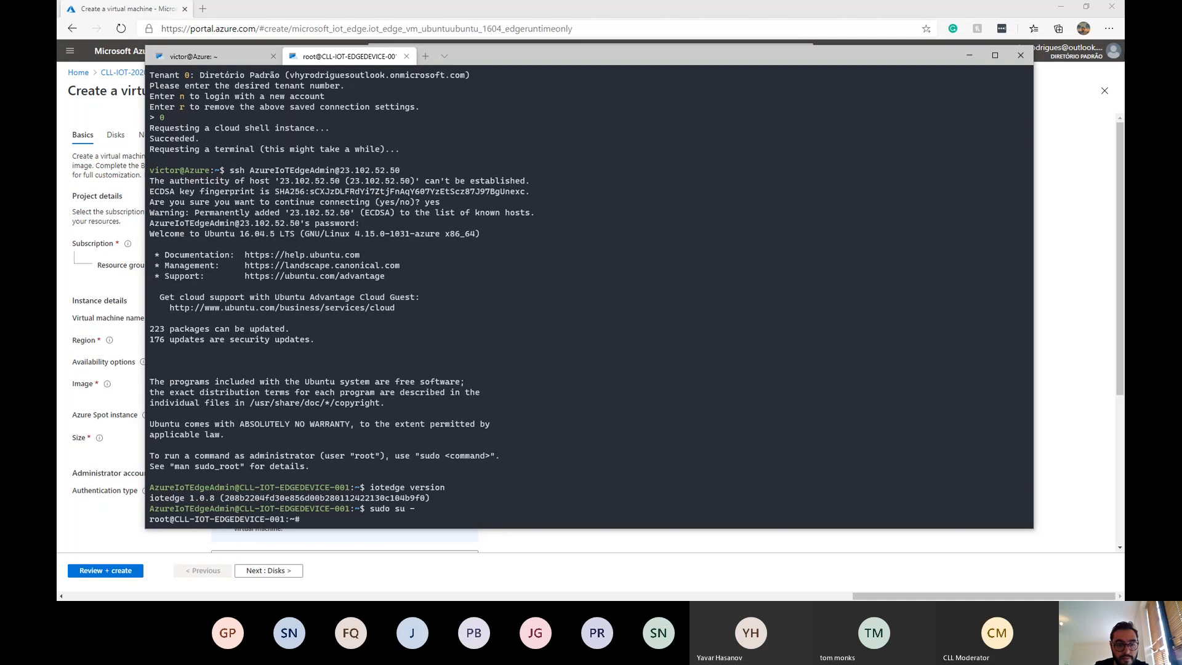
right_click(479, 455)
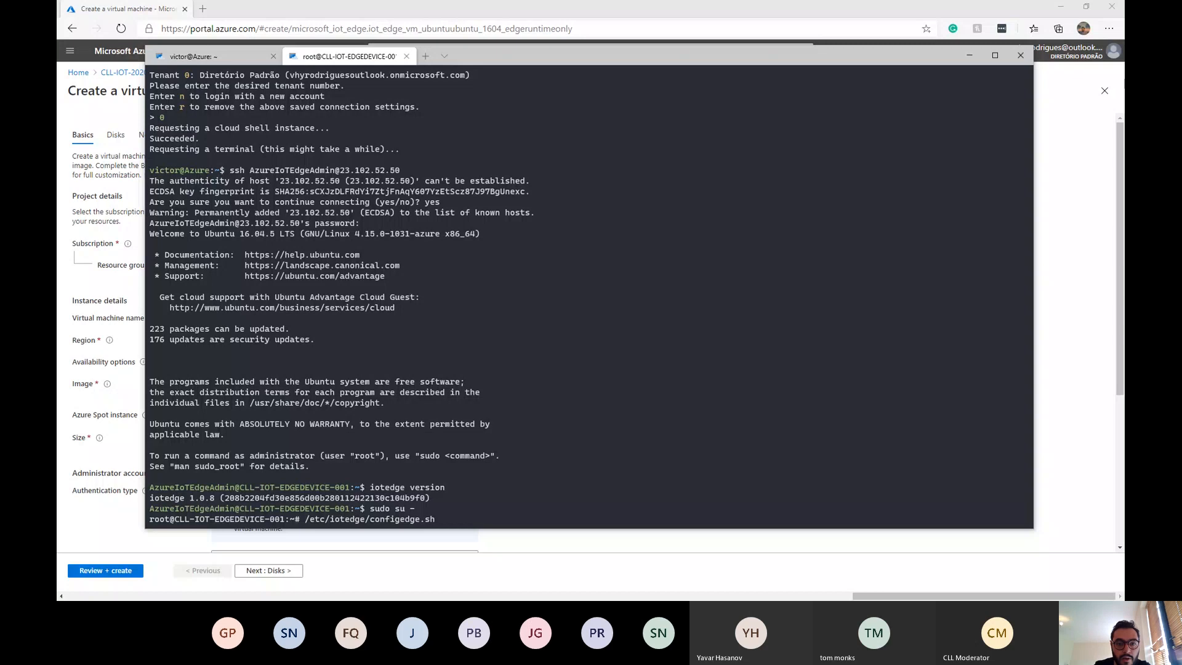
right_click(605, 470)
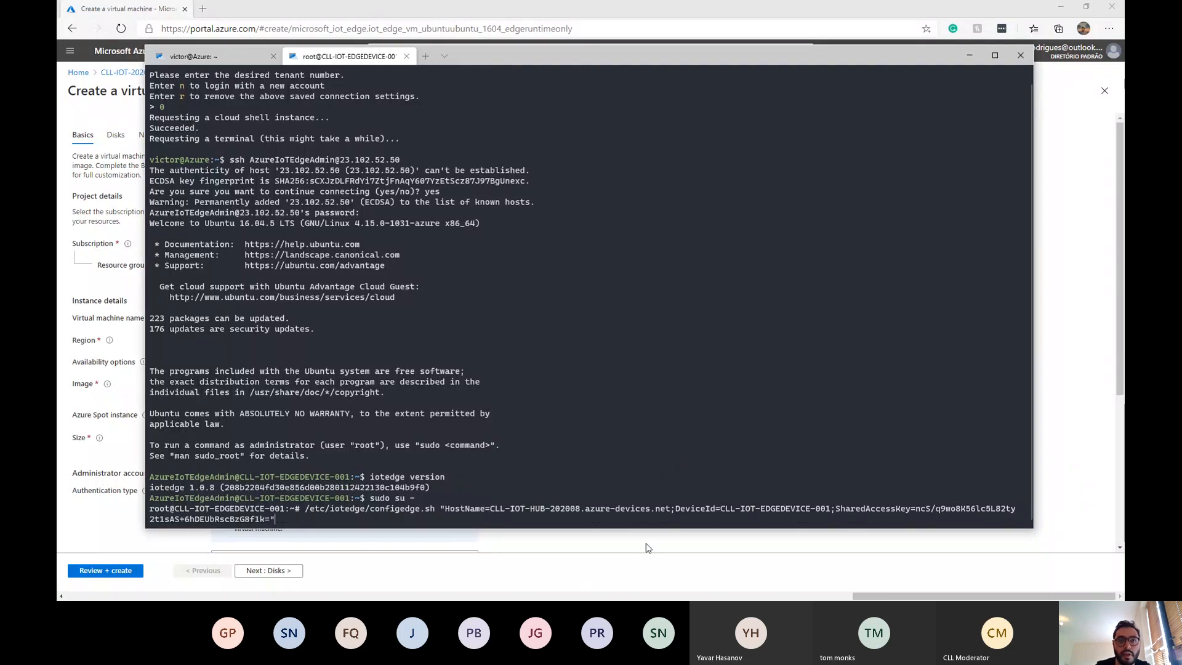
key("Return")
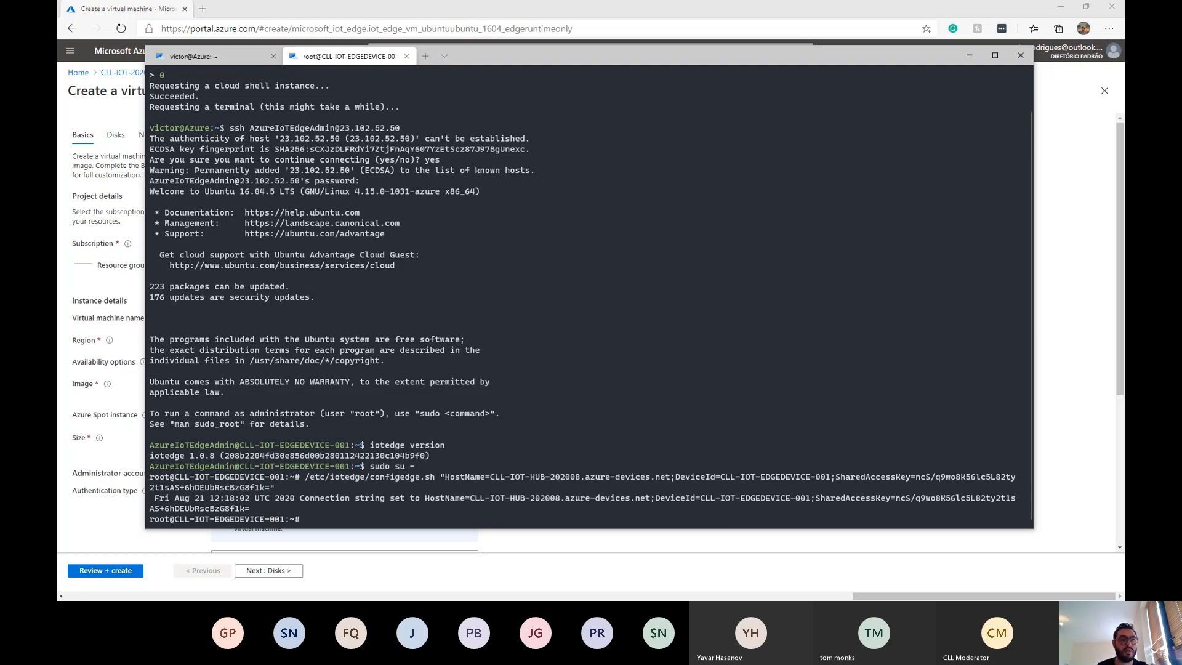
Switch back to the Azure portal and open the details of IoT Edge device CLL-IOT-EDGEDEVICE-001 in CLL-IOT-HUB-202008 to examine its modules
left_click(123, 529)
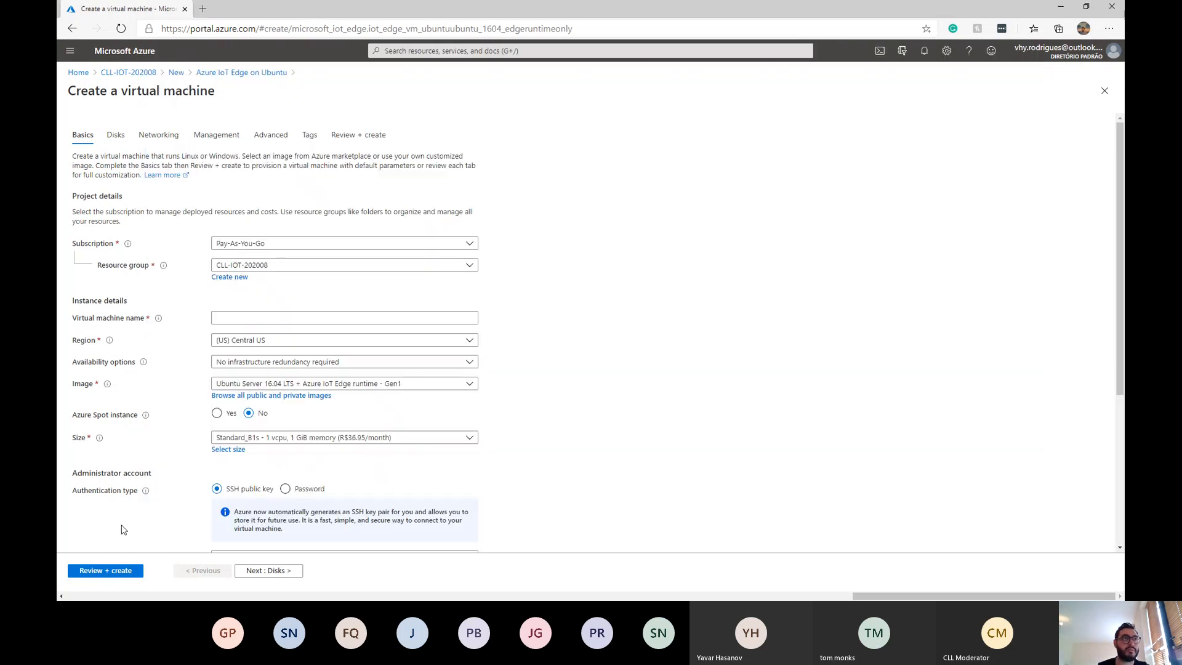
left_click(148, 72)
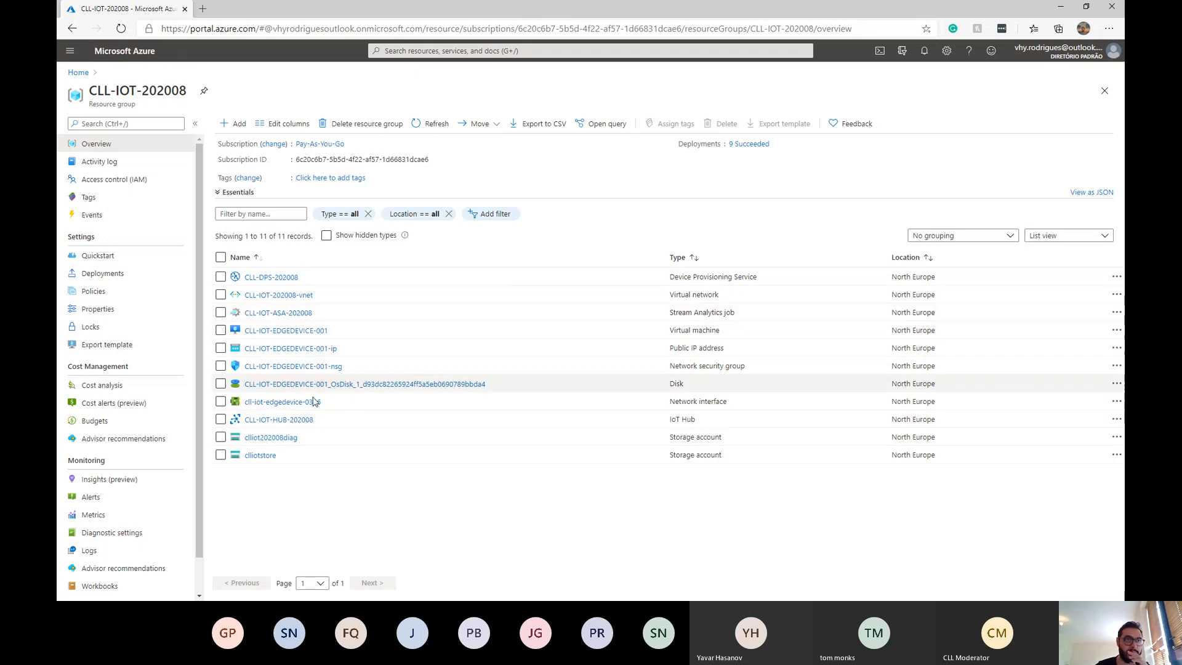
left_click(306, 419)
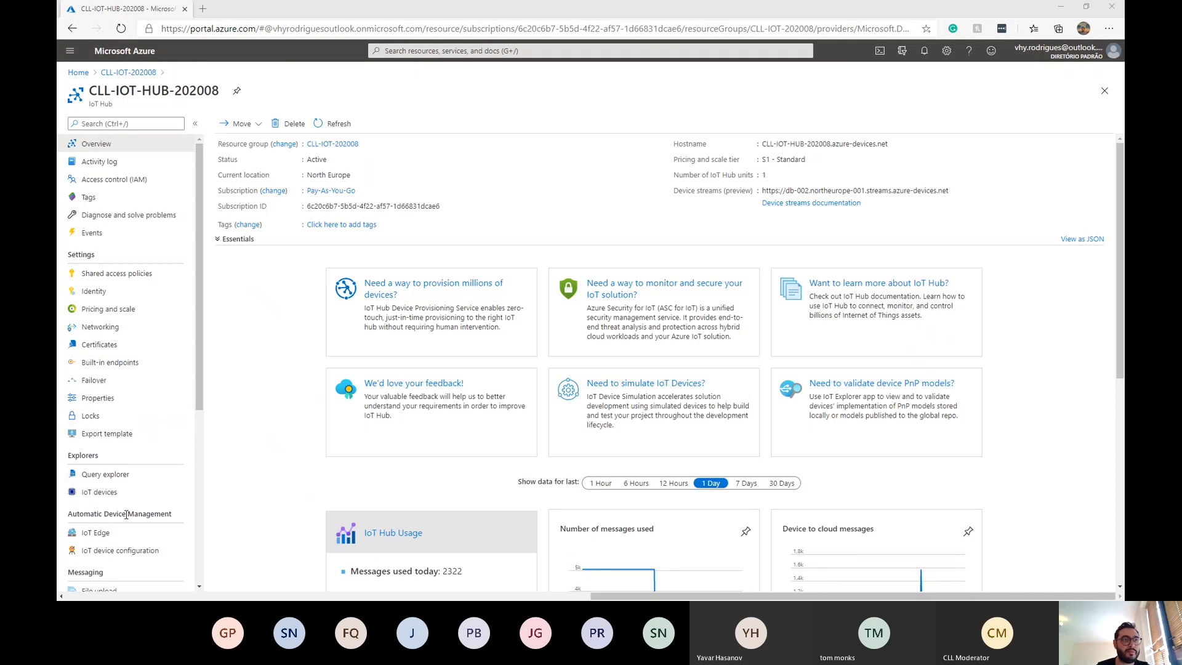
left_click(129, 534)
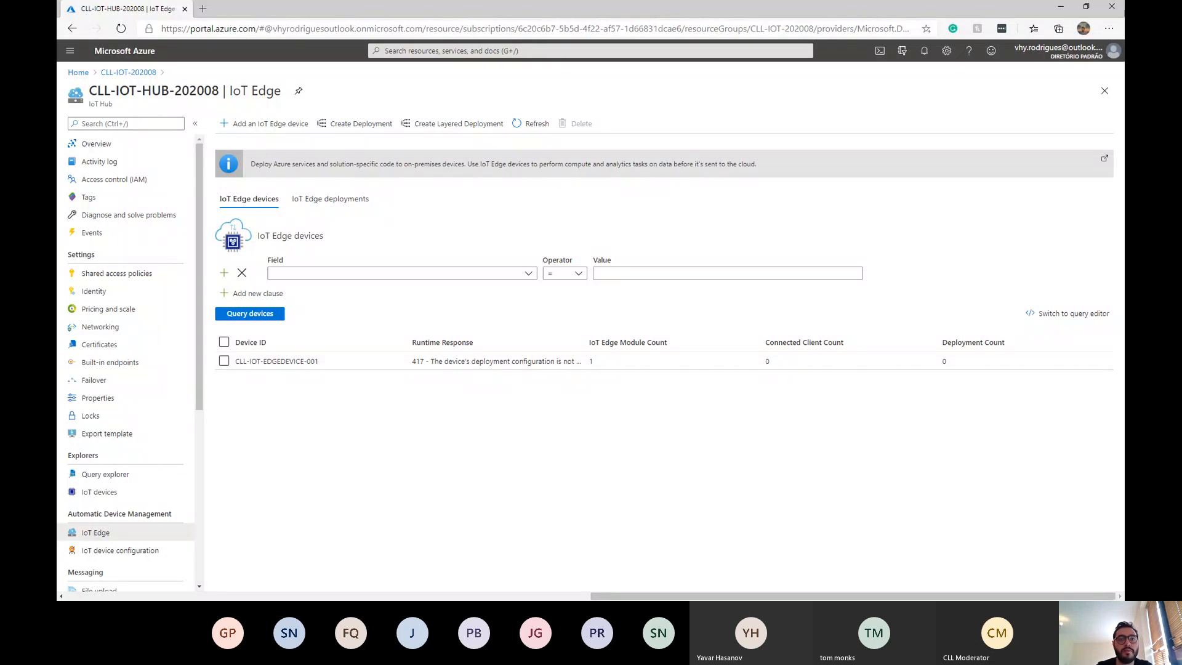
left_click(285, 363)
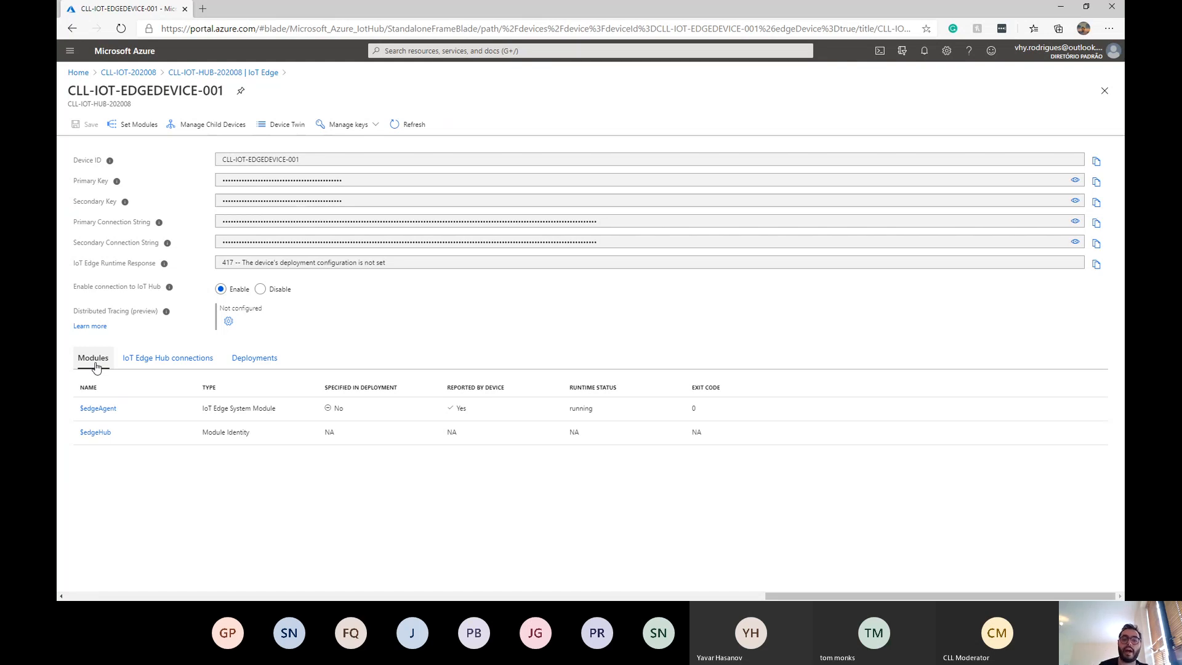
Start a new IoT Edge module for CLL-IOT-EDGEDEVICE-001, named tempsensor, with image URI asaedgedockerhubtest/asa-edge-test-module:simulated-temperature-sensor
left_click(120, 125)
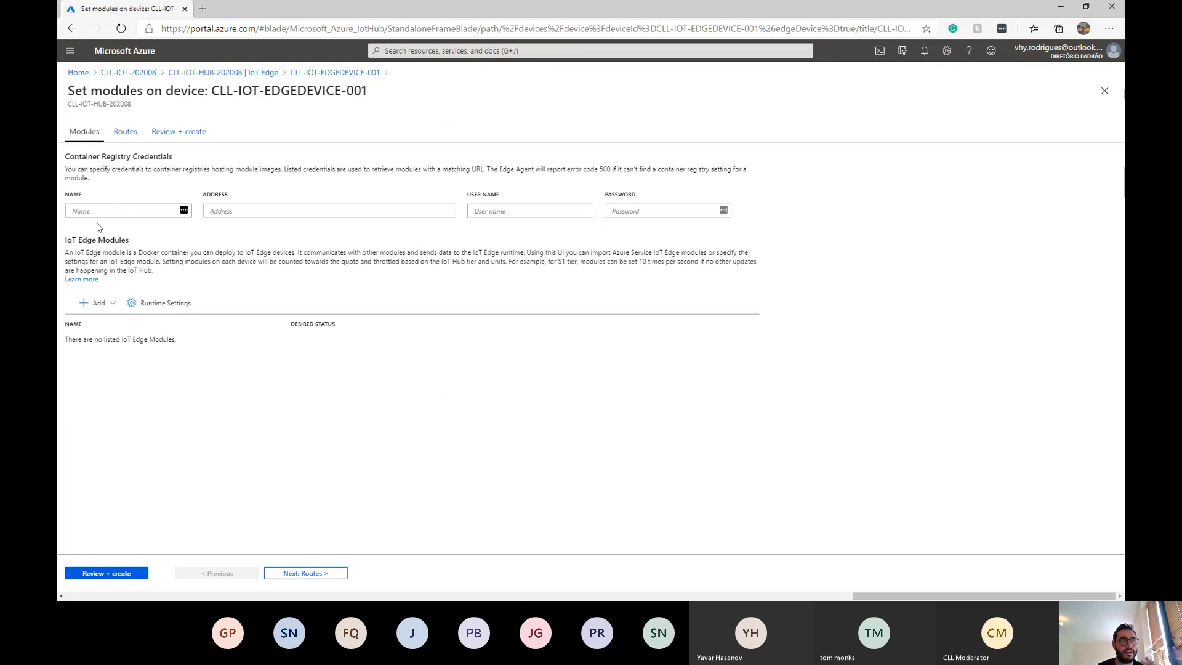
triple_click(94, 240)
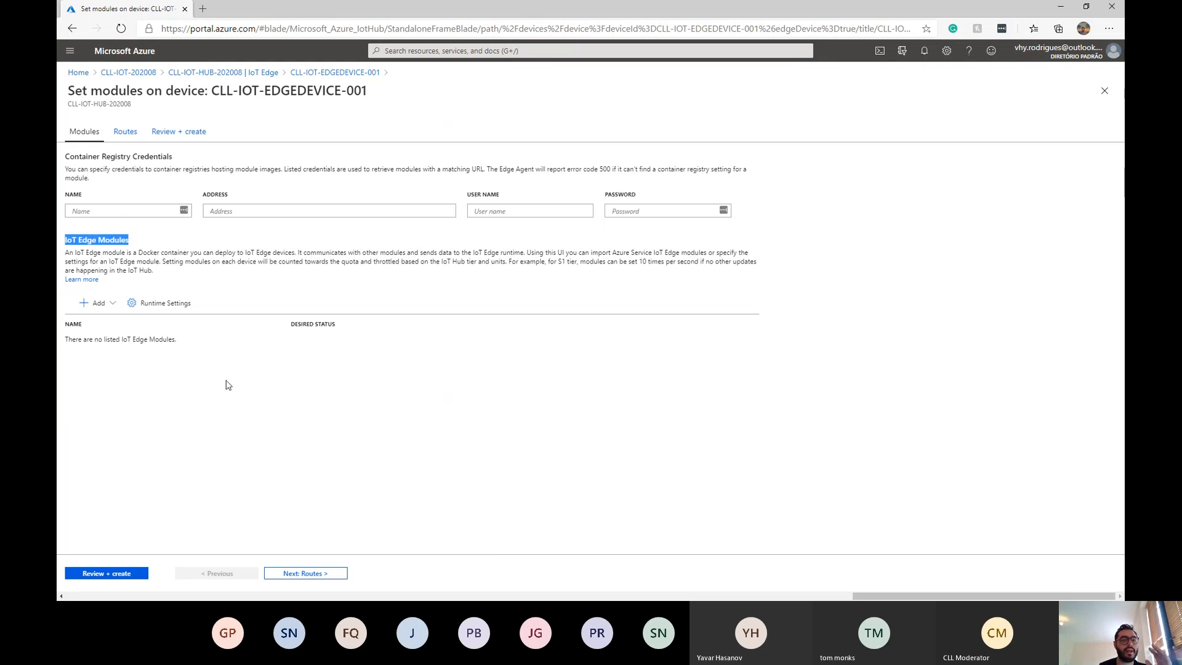
left_click(112, 304)
left_click(116, 323)
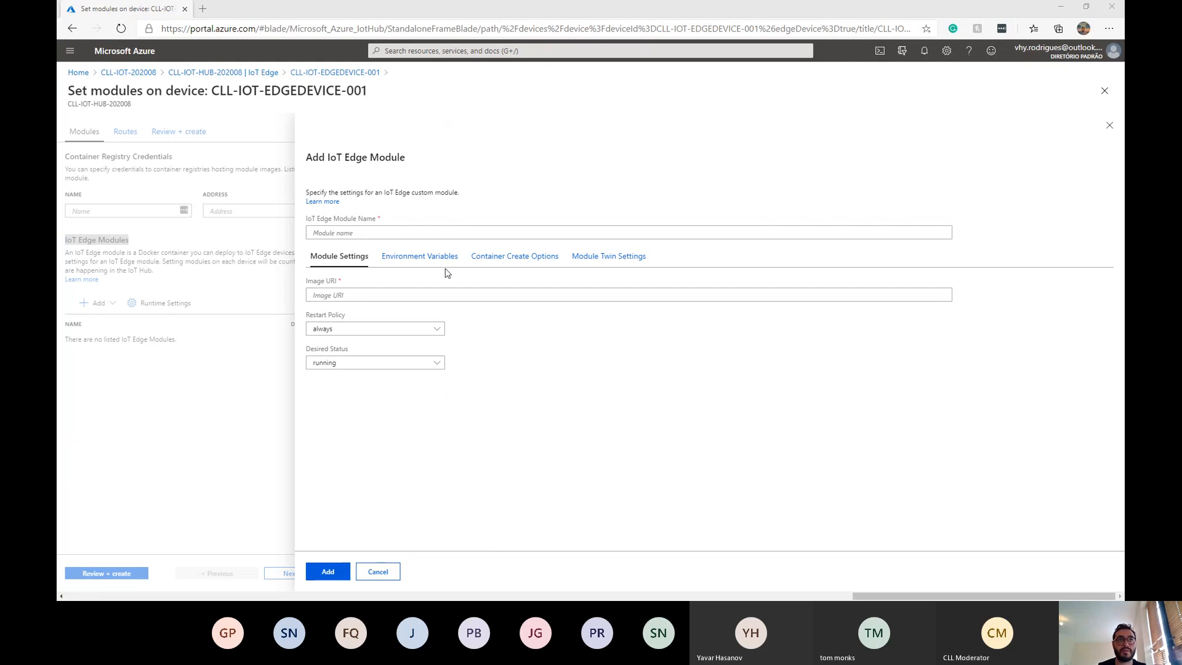
left_click(449, 233)
type("tempse")
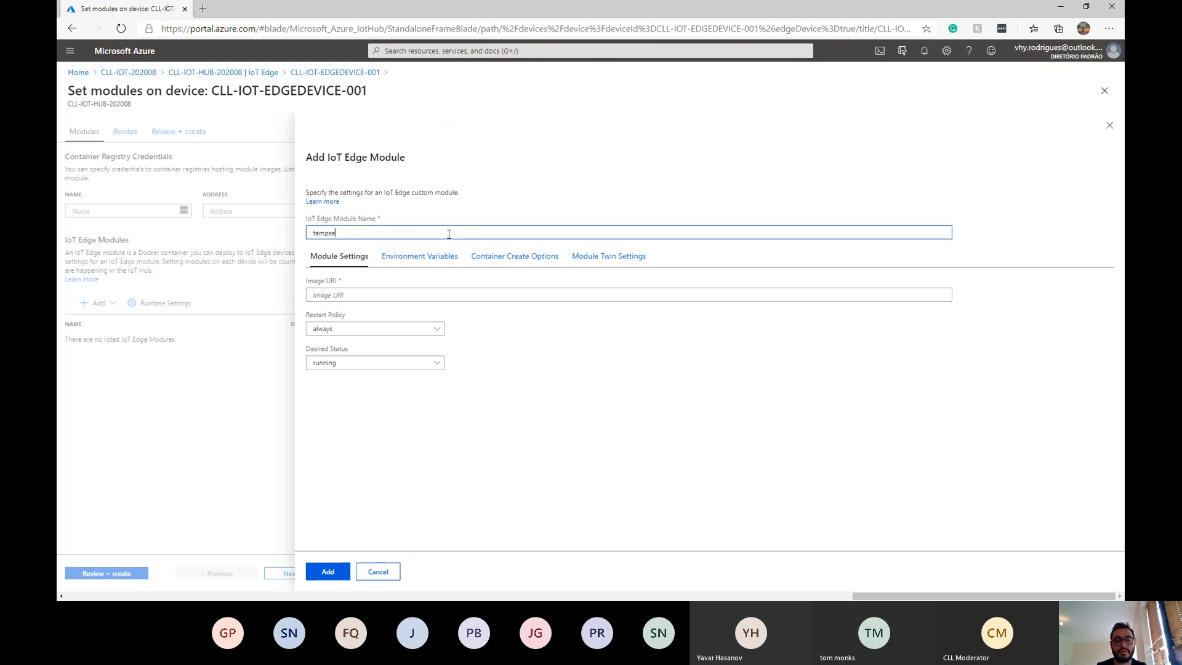
type("nsor")
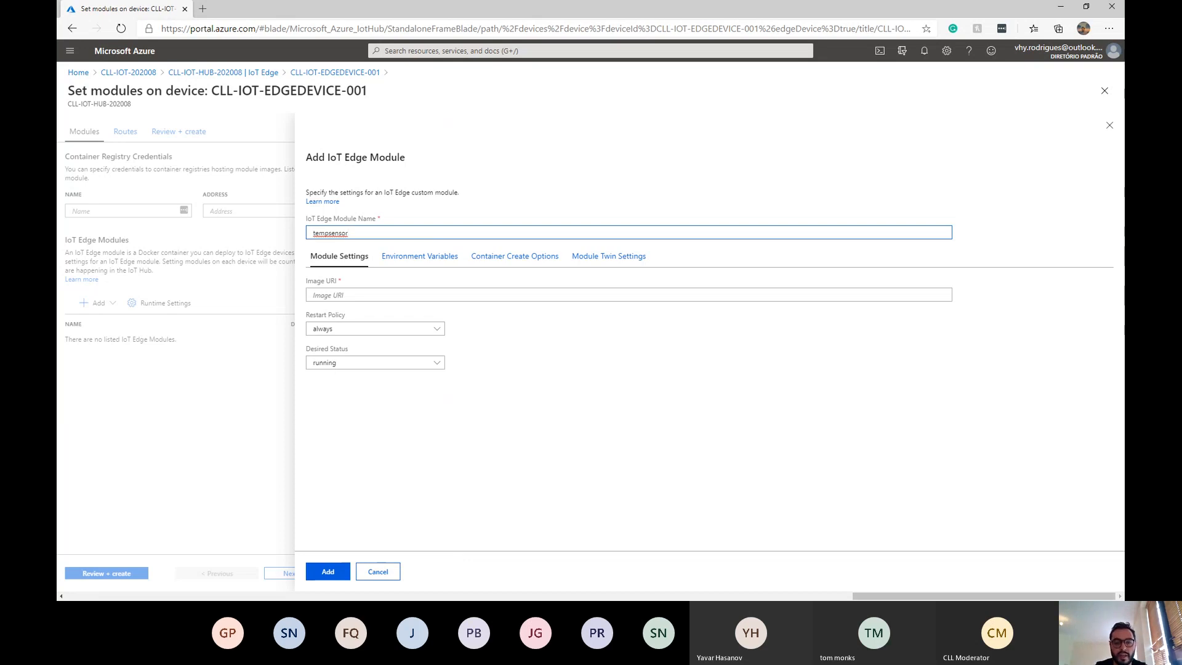
key("alt+Tab")
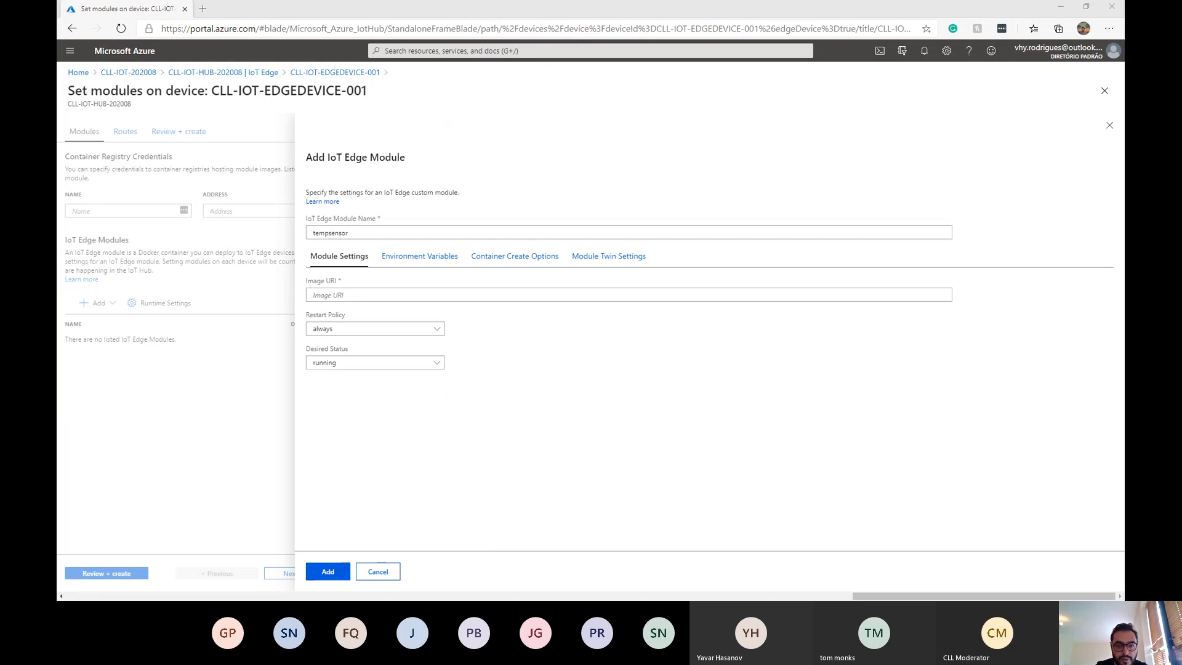
left_click(397, 295)
type("asaedgedockerhubtest/asa-edge-test-module:simulated-temperature-sensor")
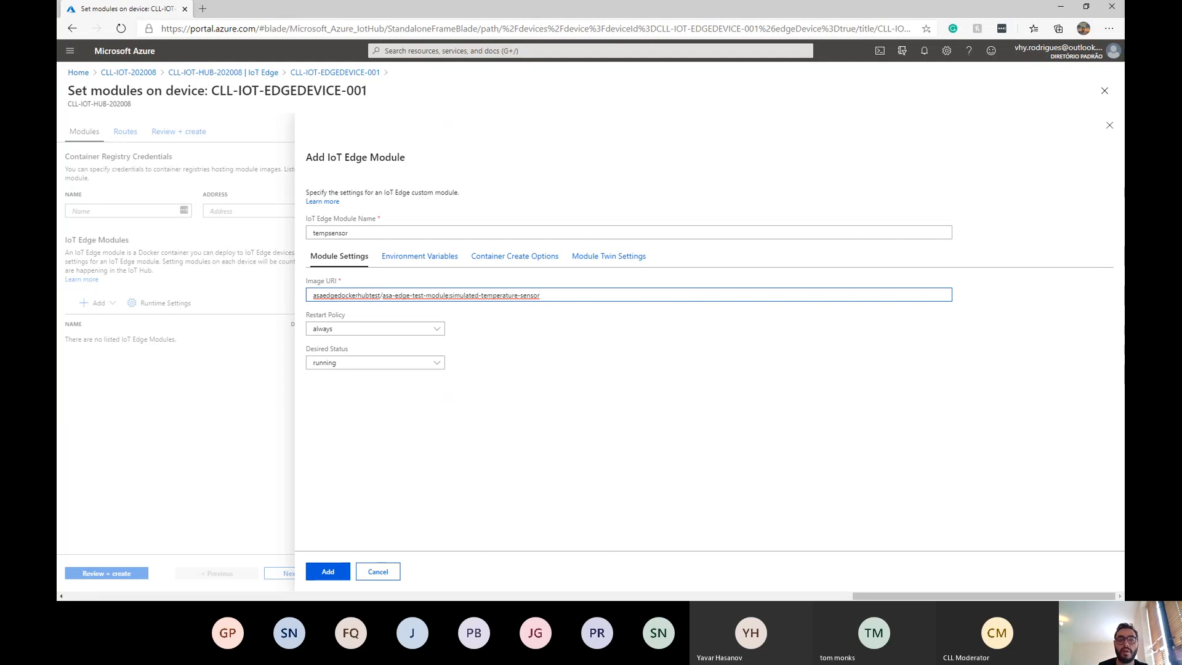
Set the module twin JSON to EnableProtobufSerializer false, IntervalMilliSec 500, PercentageChange 2, SpikeFactor 2, StartValue 20 and SpikeFrequency 20, and add the module
left_click(608, 256)
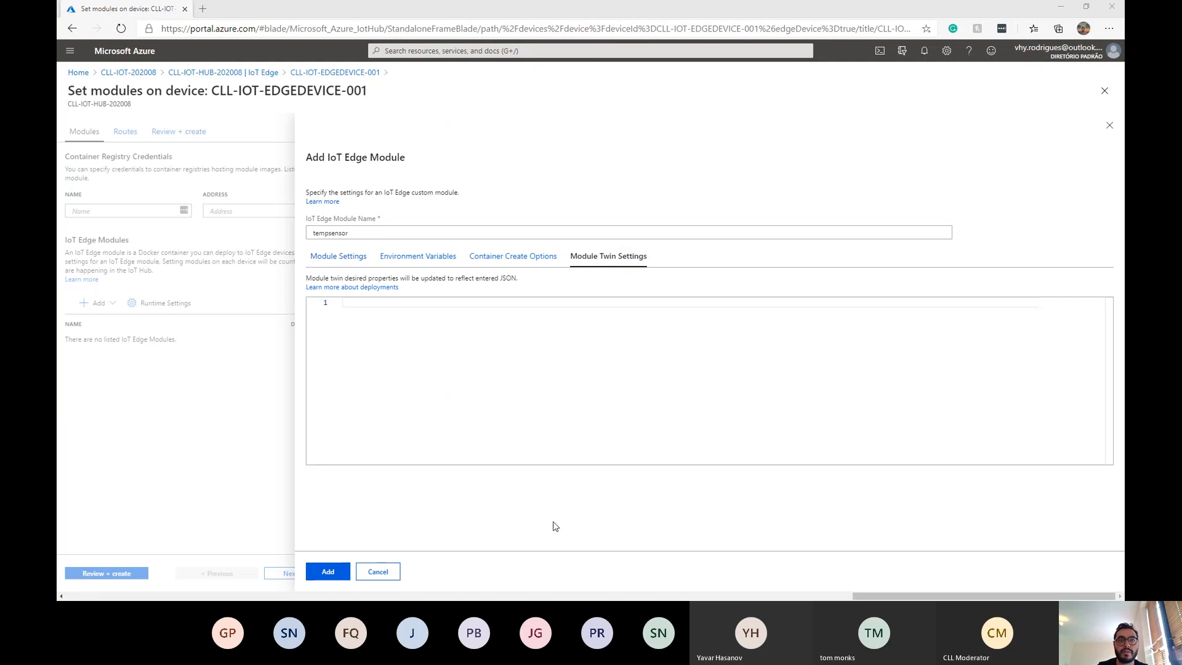
left_click(523, 410)
type("{         \"EnableProtobufSerializer\": false,         \"EventGeneratingSettings\": {             \"IntervalMilliSec\": 500,             \"PercentageChange\": 2,             \"SpikeFactor\": 2,             \"StartValue\": 20,             \"SpikeFrequency\": 20         }     }")
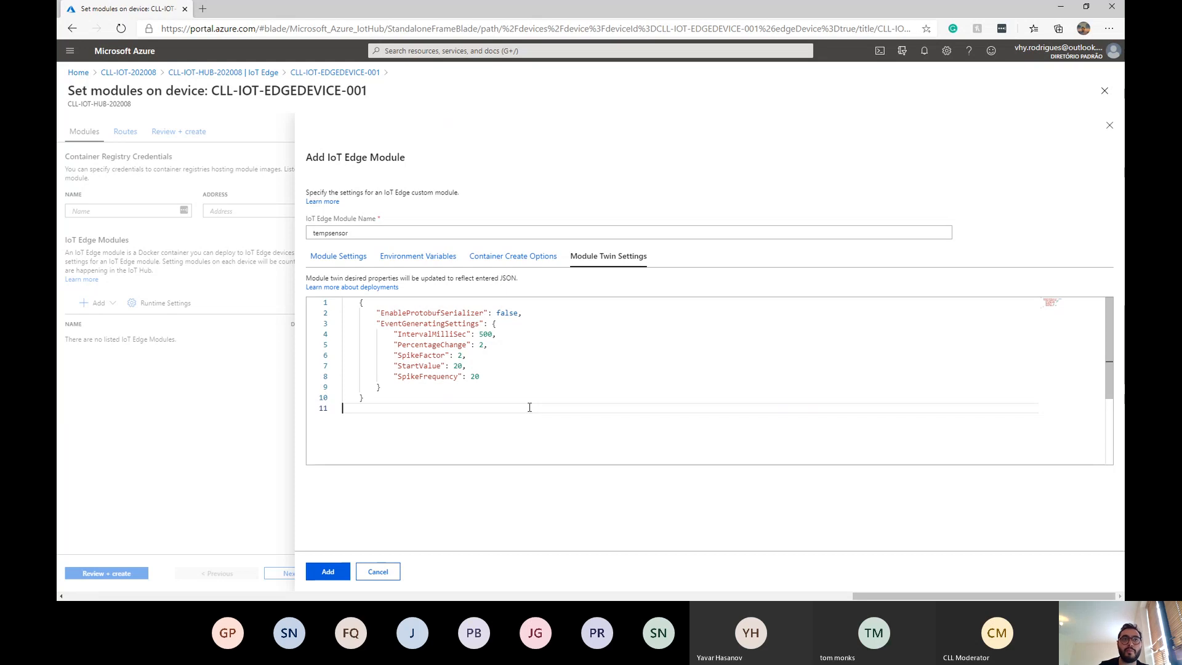
key("BackSpace")
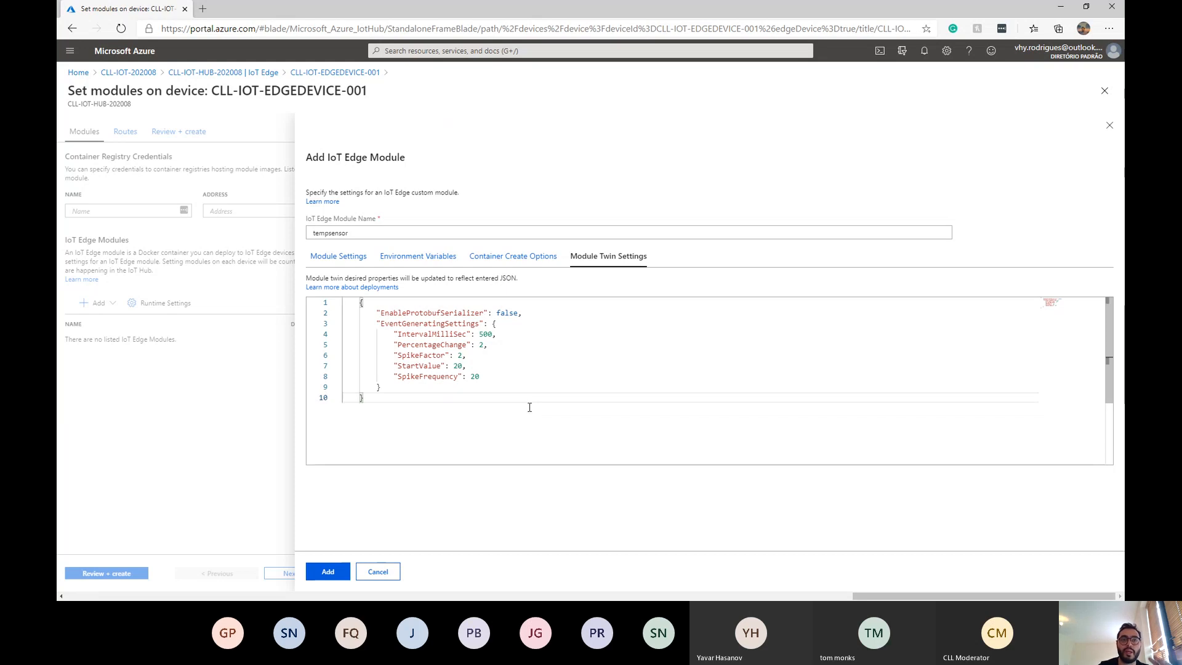
left_click(330, 572)
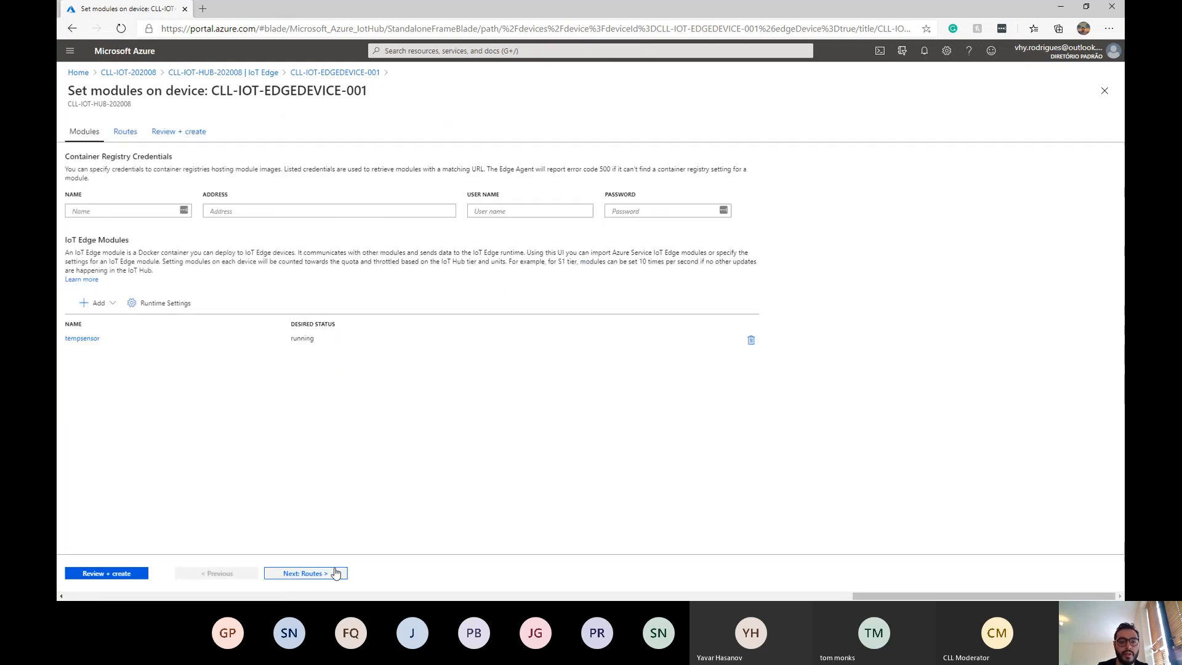
Review the generated deployment JSON for the device's modules, including the routes and tempsensor properties, and create the deployment
left_click(109, 574)
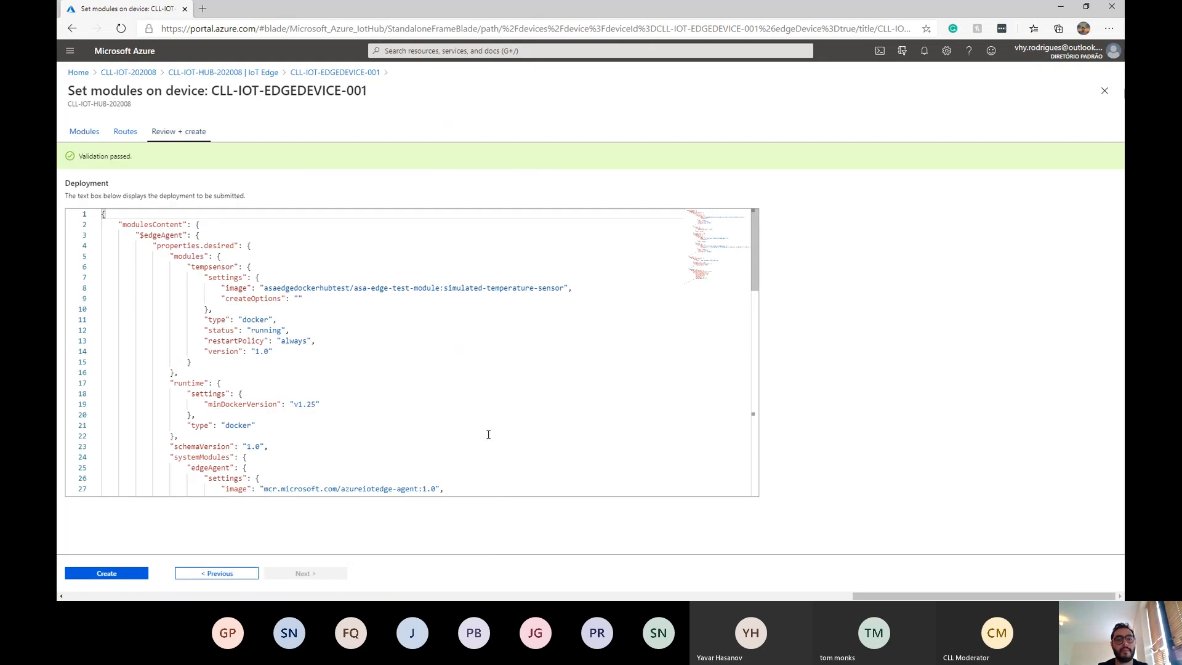
left_click(390, 384)
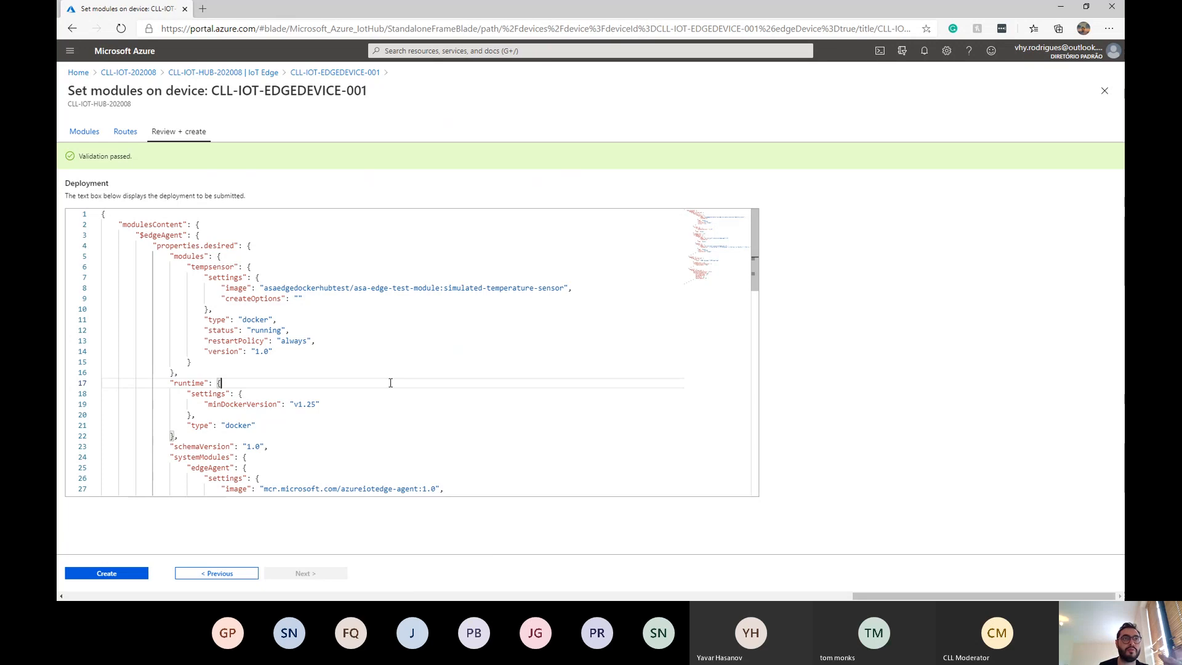
scroll(266, 333, "down", 9)
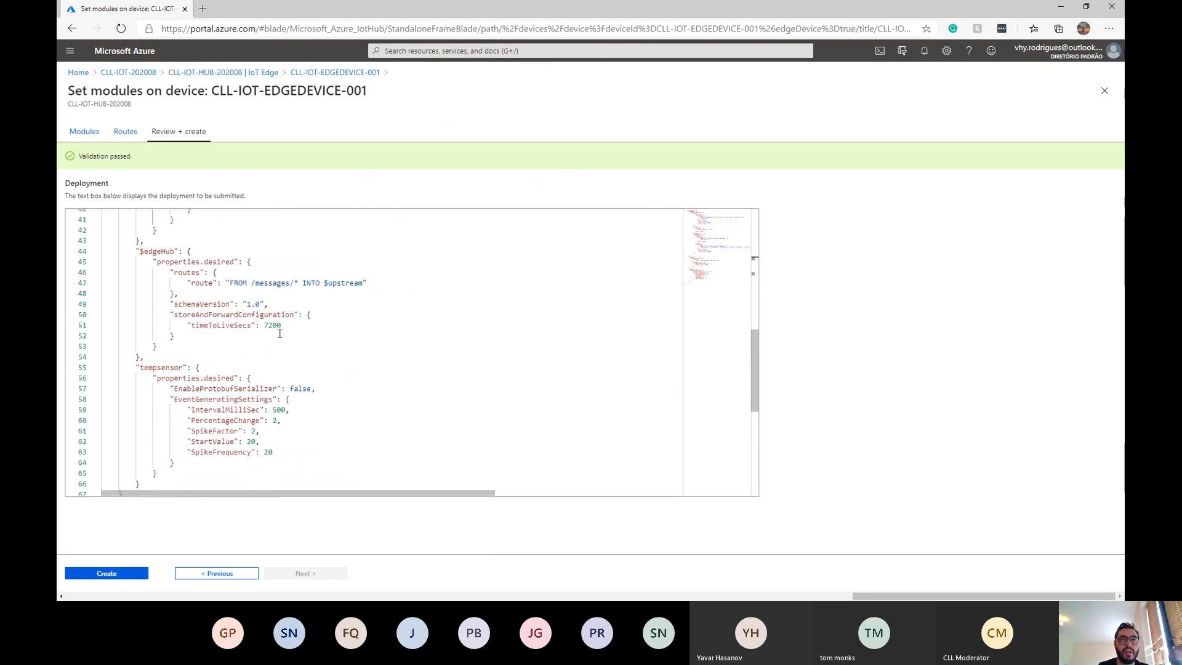
scroll(279, 334, "up", 9)
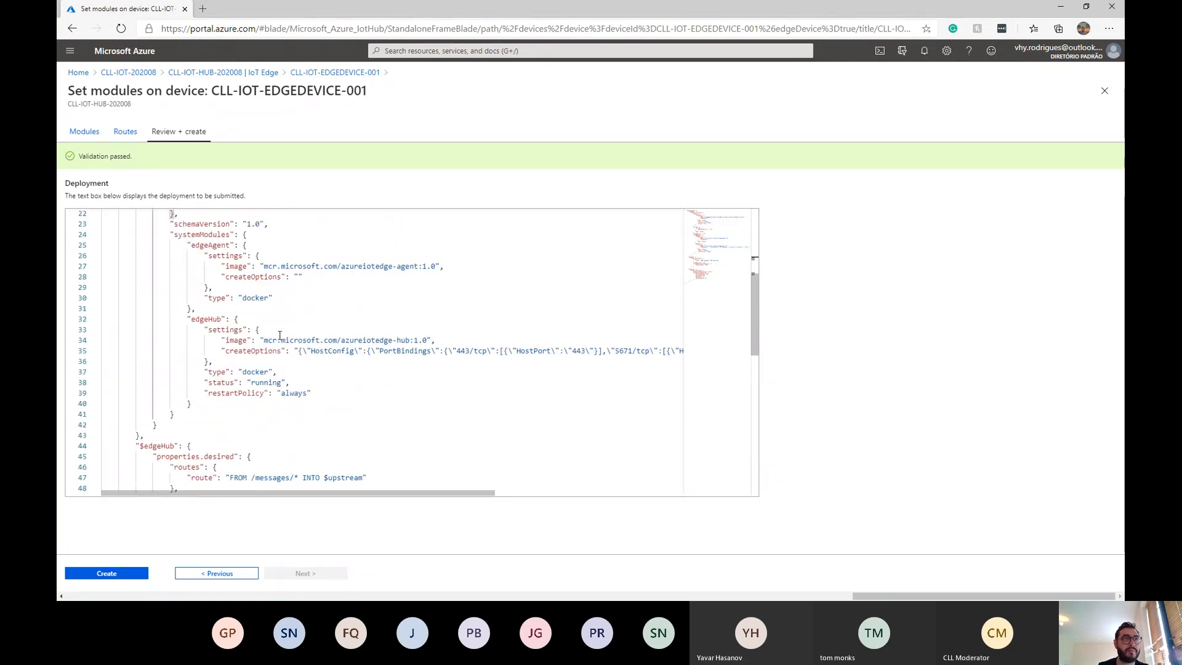
scroll(280, 335, "up", 1)
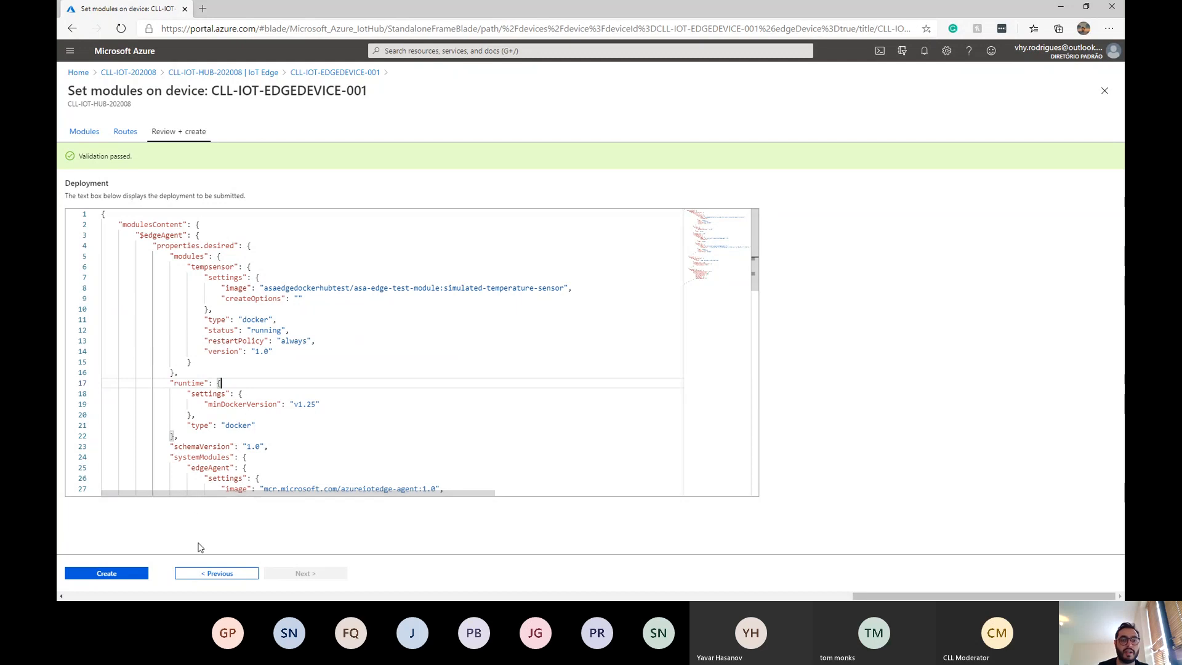
key("alt+Tab")
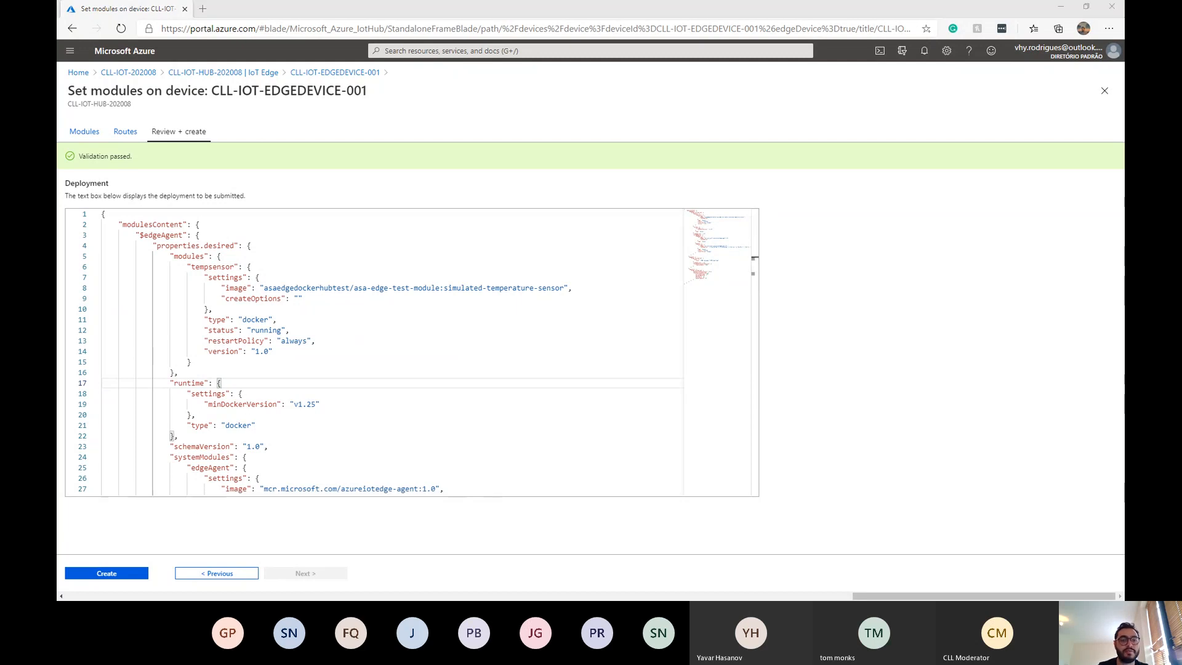
left_click(124, 574)
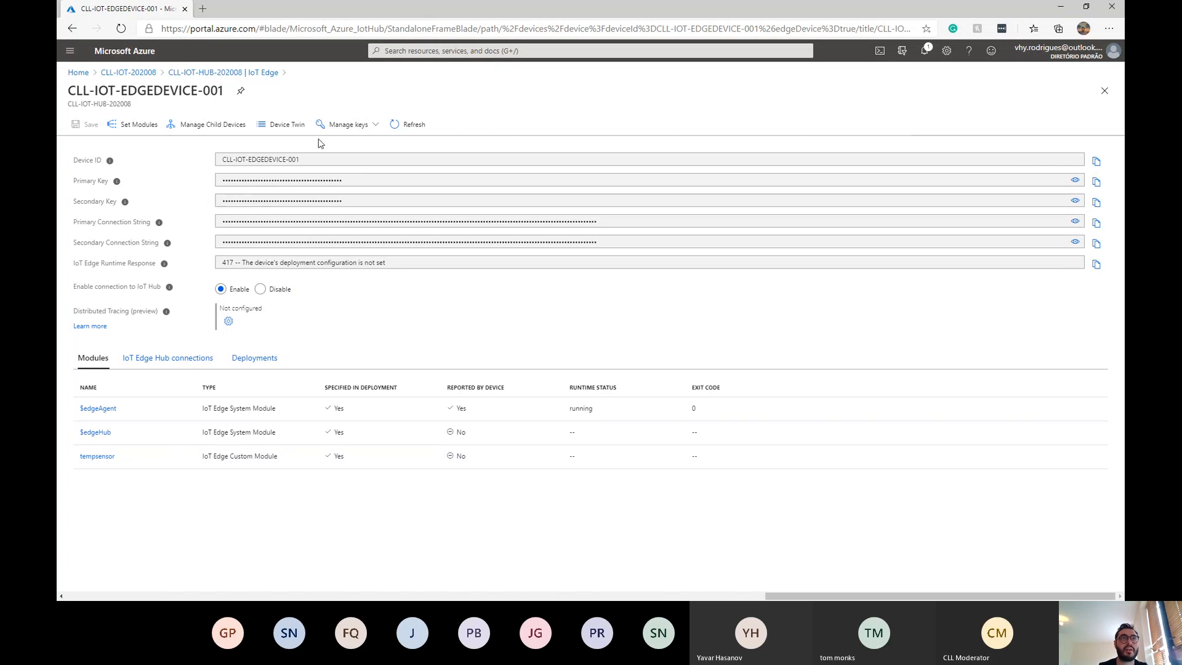
Refresh the device details in the portal, and list the device's modules in the root terminal session with iotedge list
left_click(412, 128)
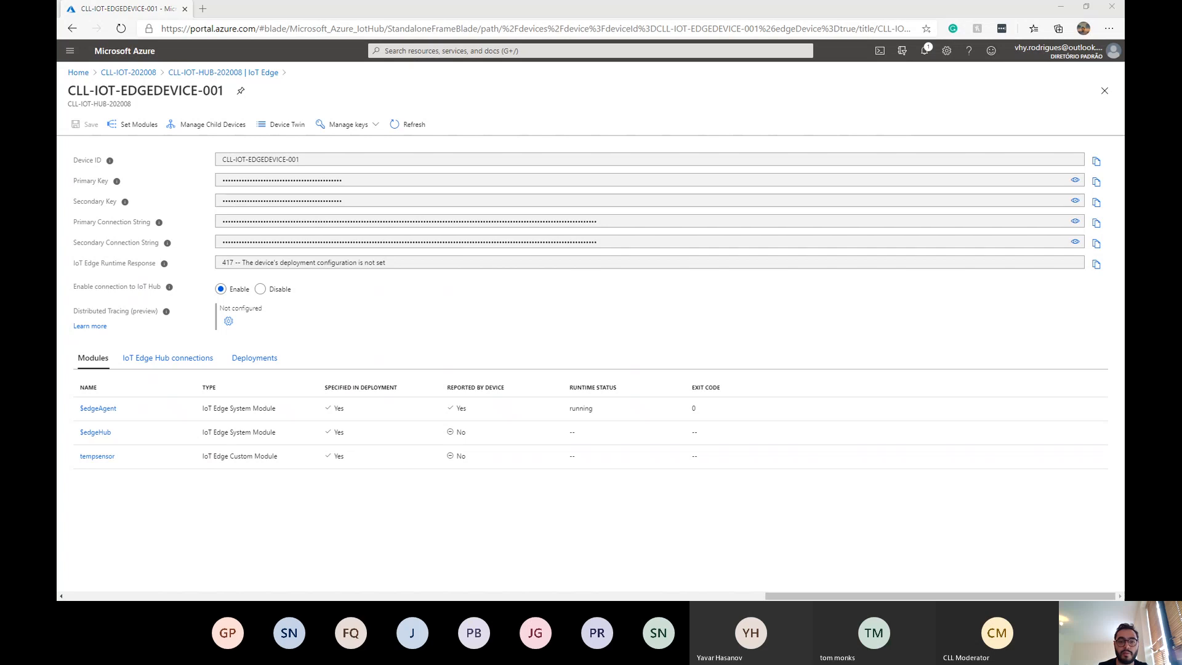
left_click(396, 123)
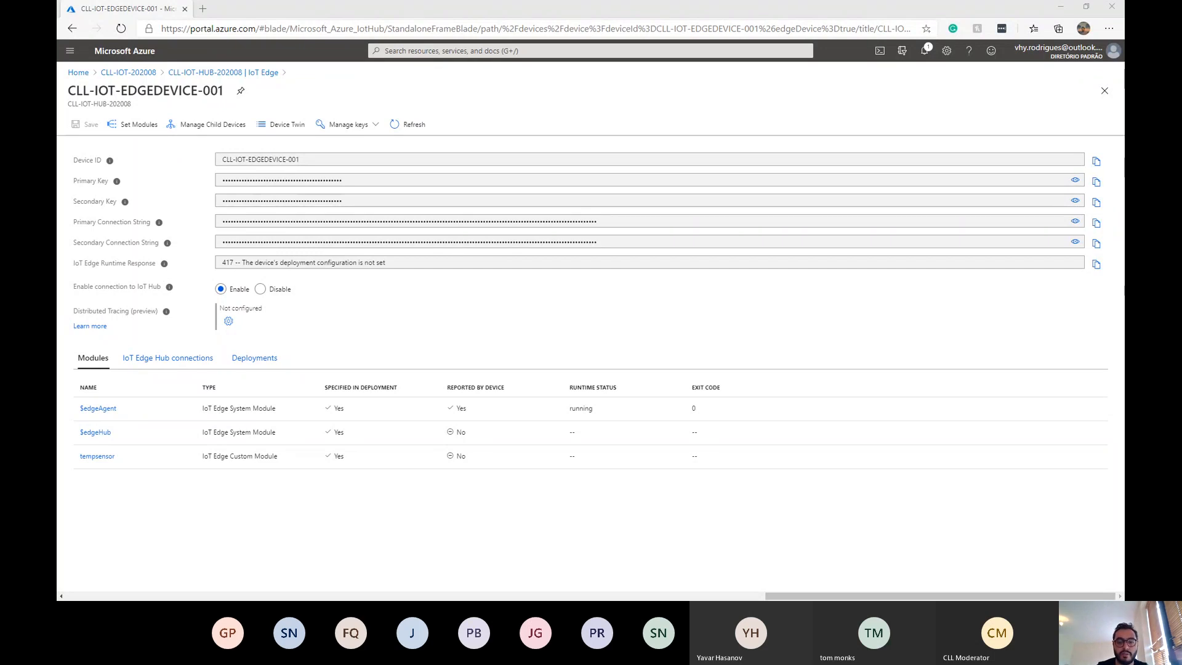
key("alt+Tab")
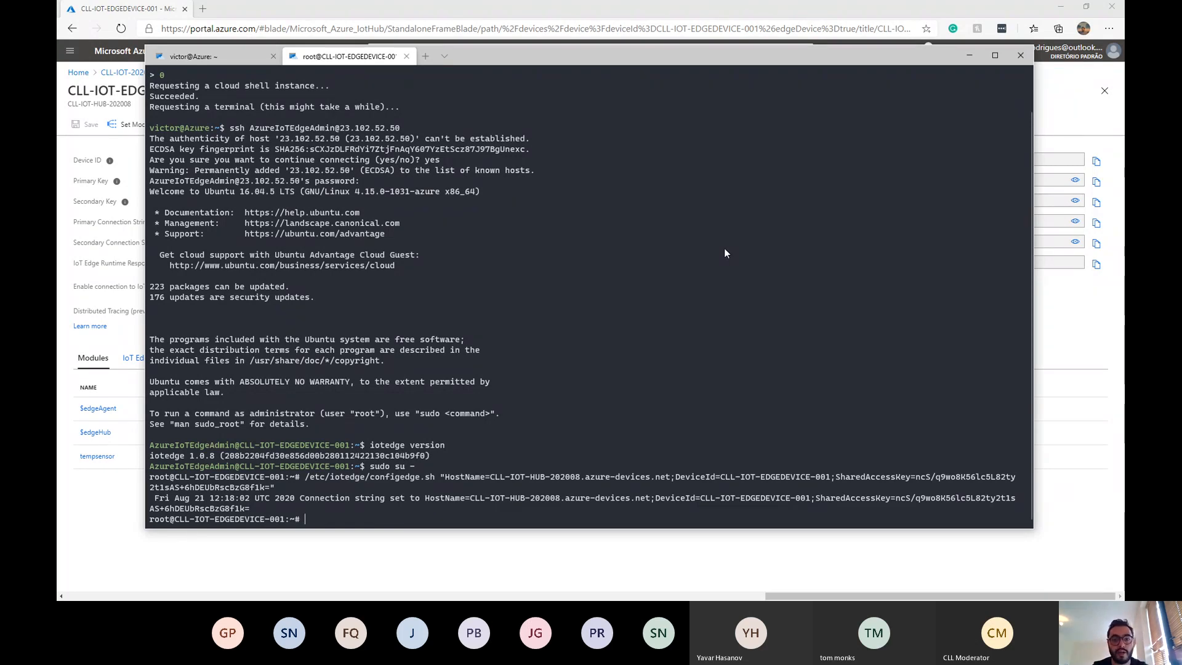
type("iot")
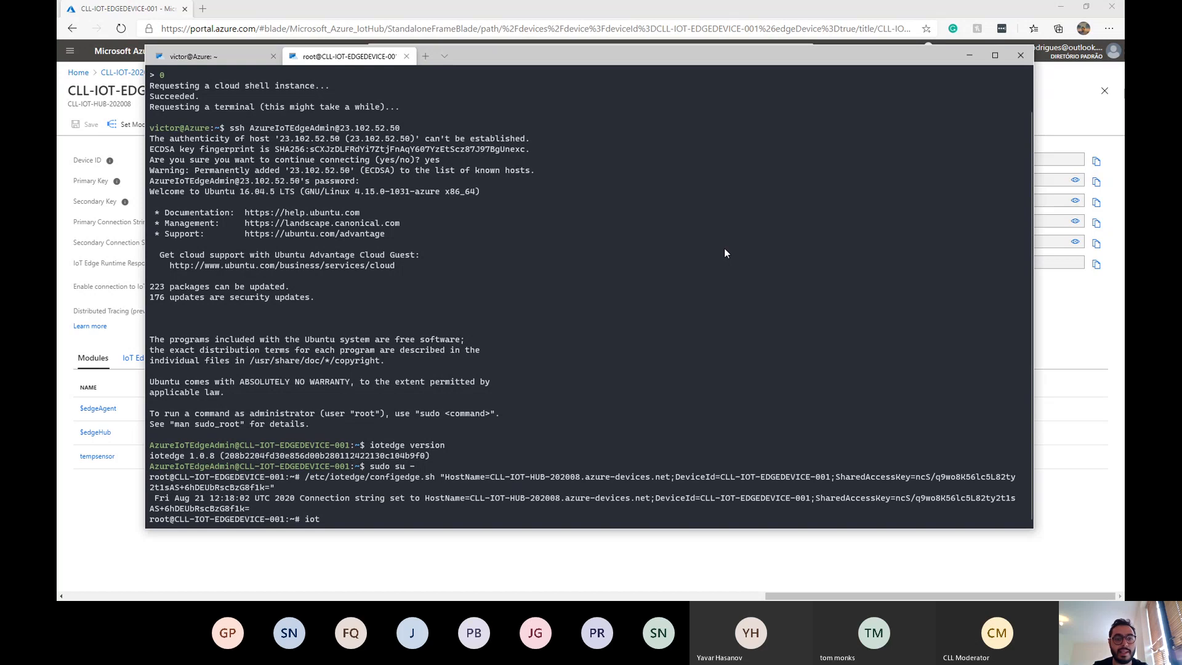
type("edge list")
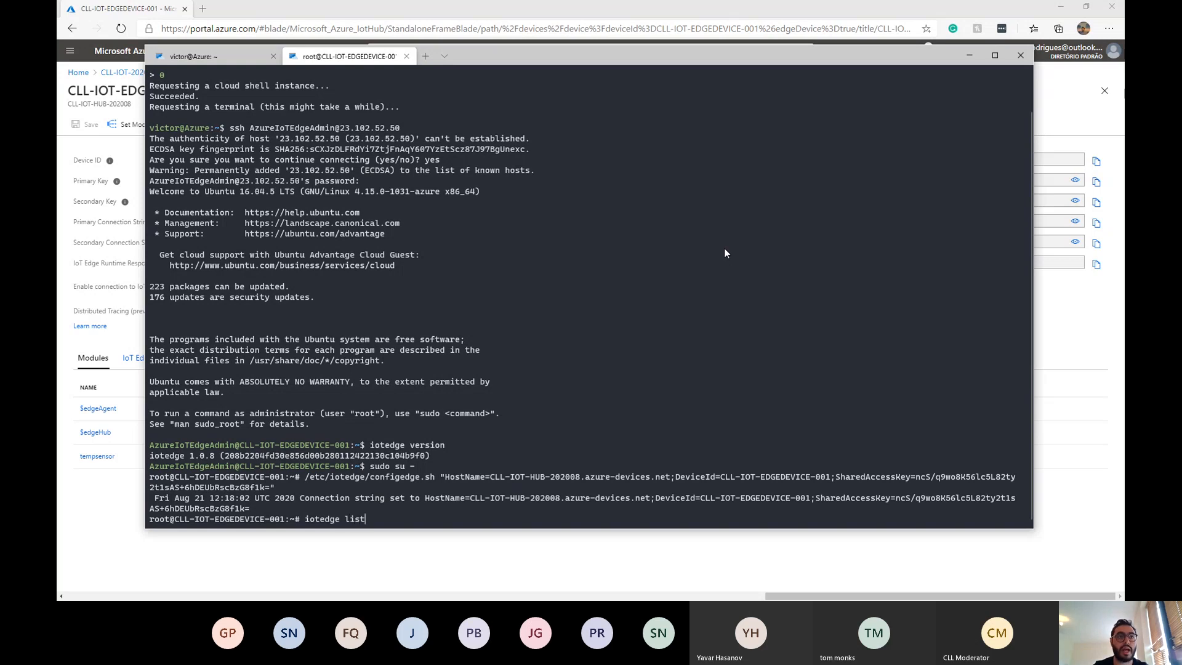
key("Return")
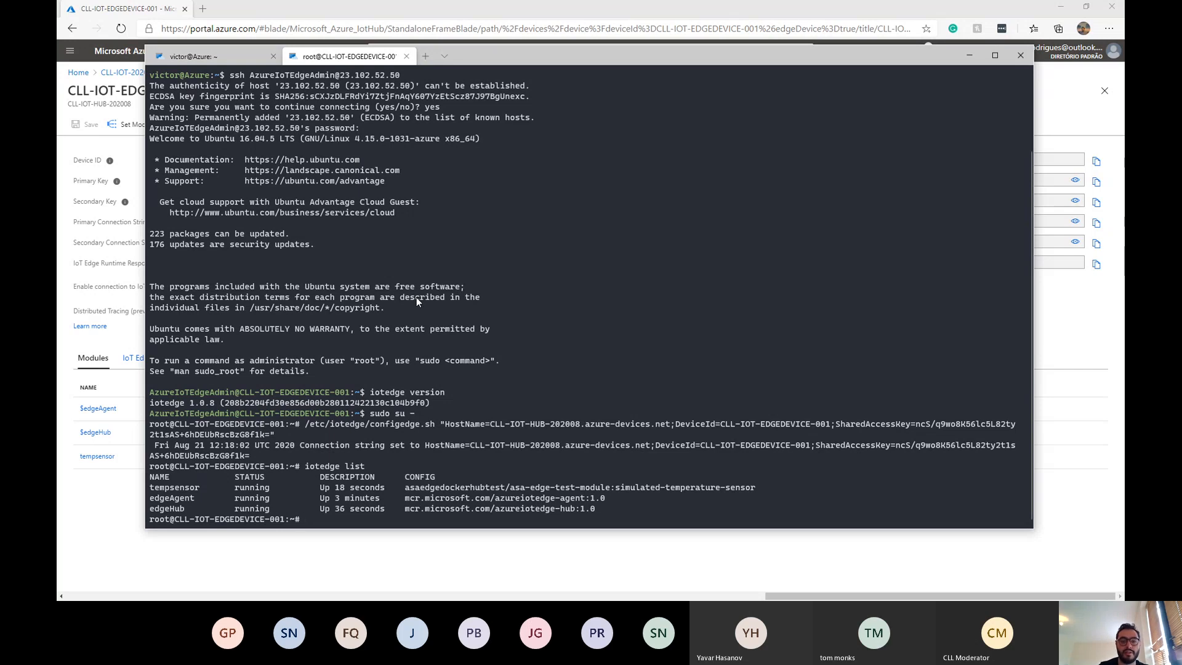
Show the log of the tempsensor module with the command iotedge logs tempsensor
type("io")
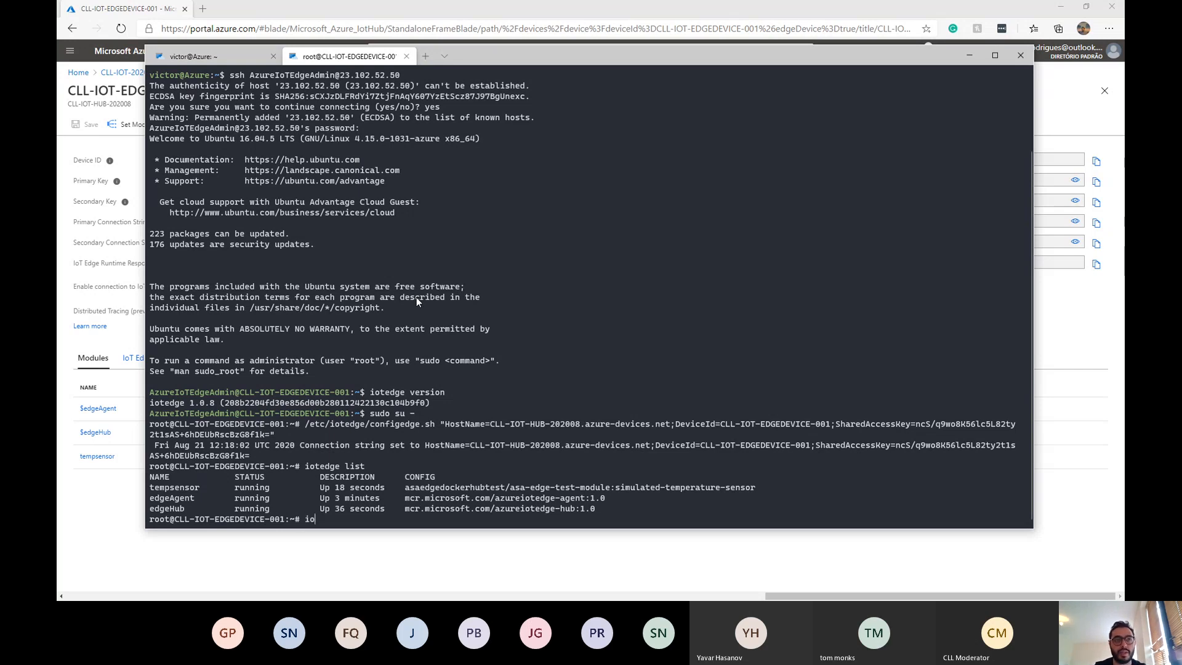
type("tedge logs tempsensor")
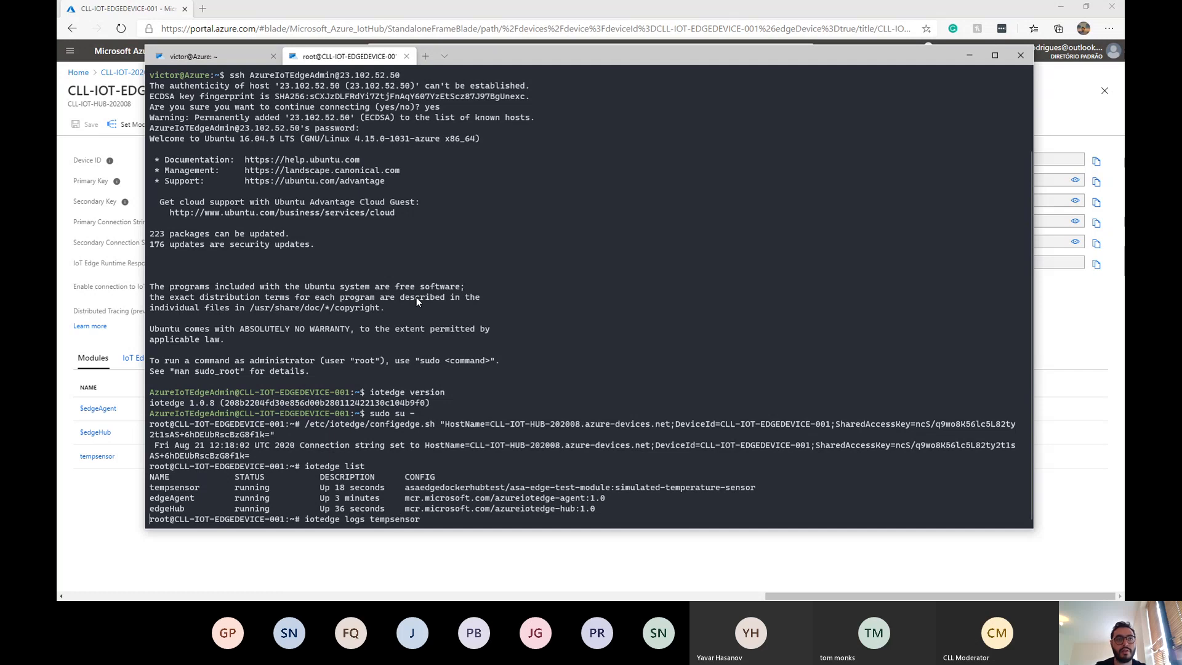
key("Return")
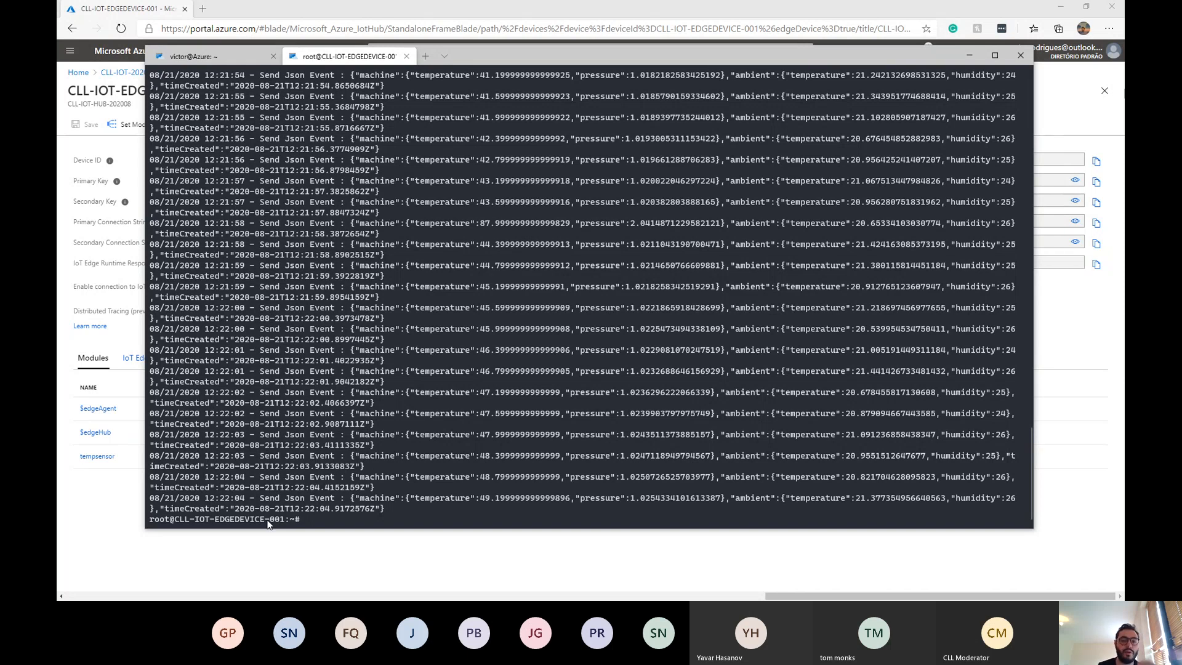
Switch back to the Azure portal and open the inputs of Stream Analytics job CLL-IOT-ASA-202008 in resource group CLL-IOT-202008
left_click(111, 501)
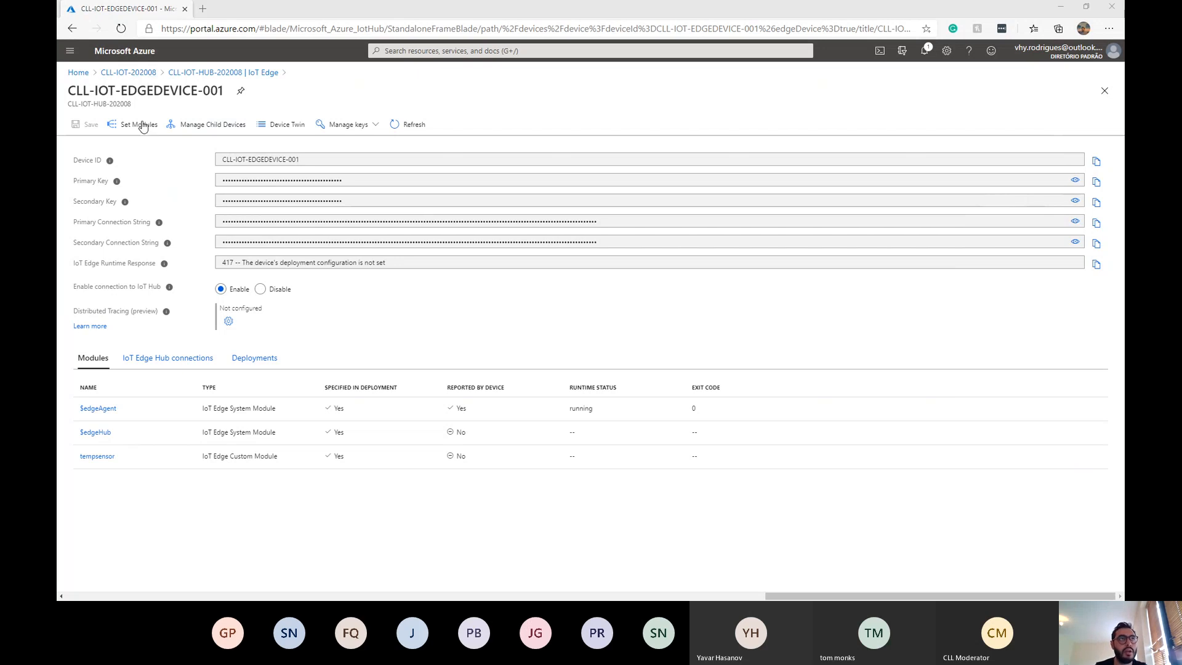
left_click(128, 72)
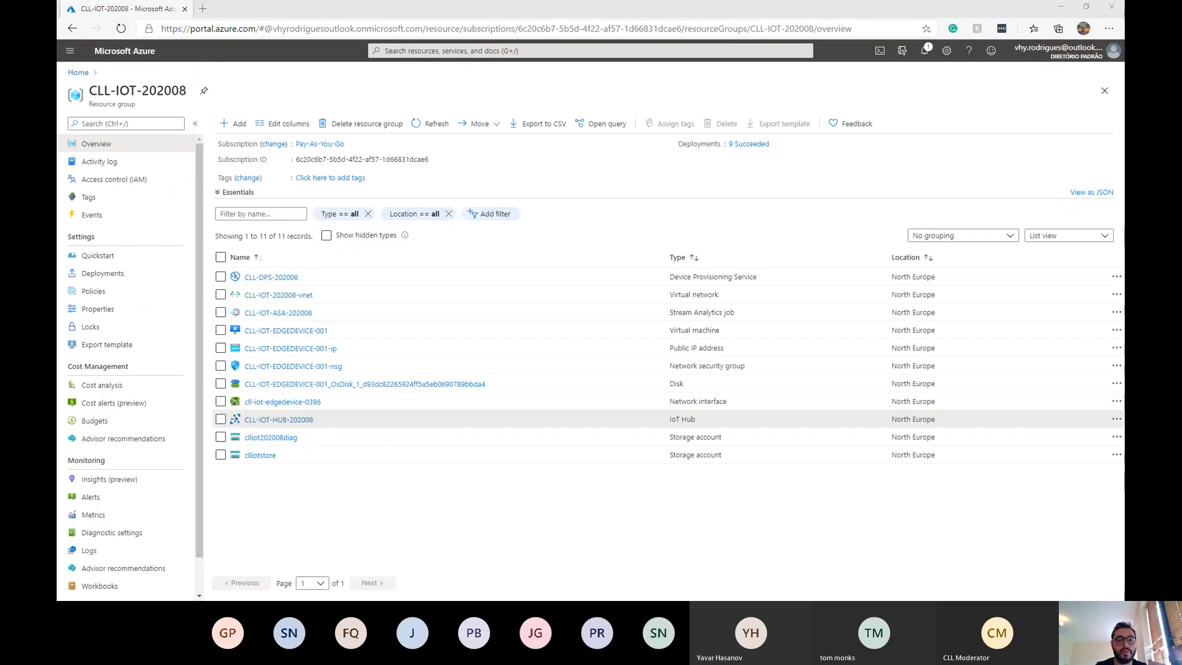
left_click(288, 317)
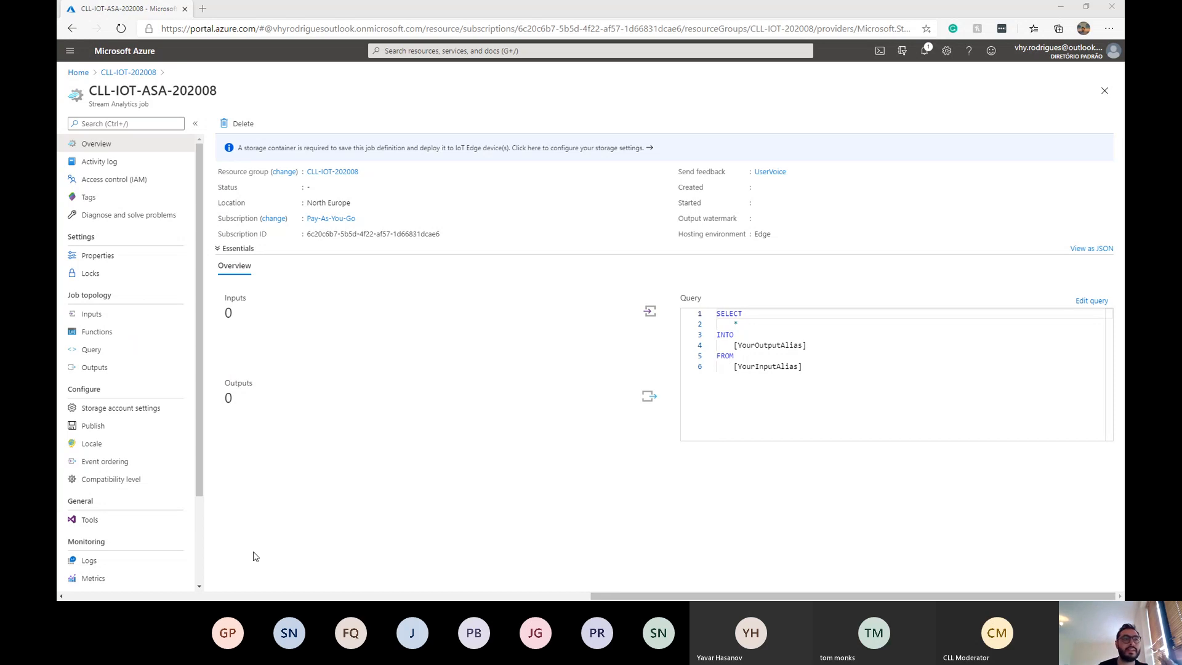
left_click(124, 319)
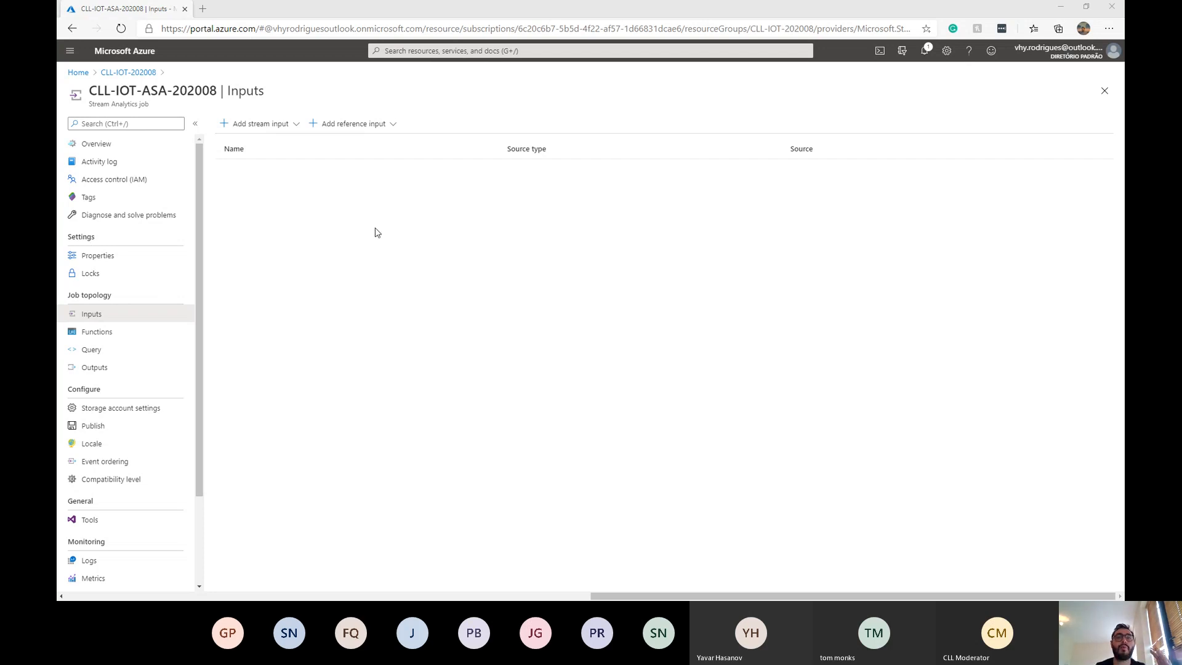
Add and save an Edge Hub stream input with alias temperature, JSON event serialization and UTF-8 encoding
left_click(294, 124)
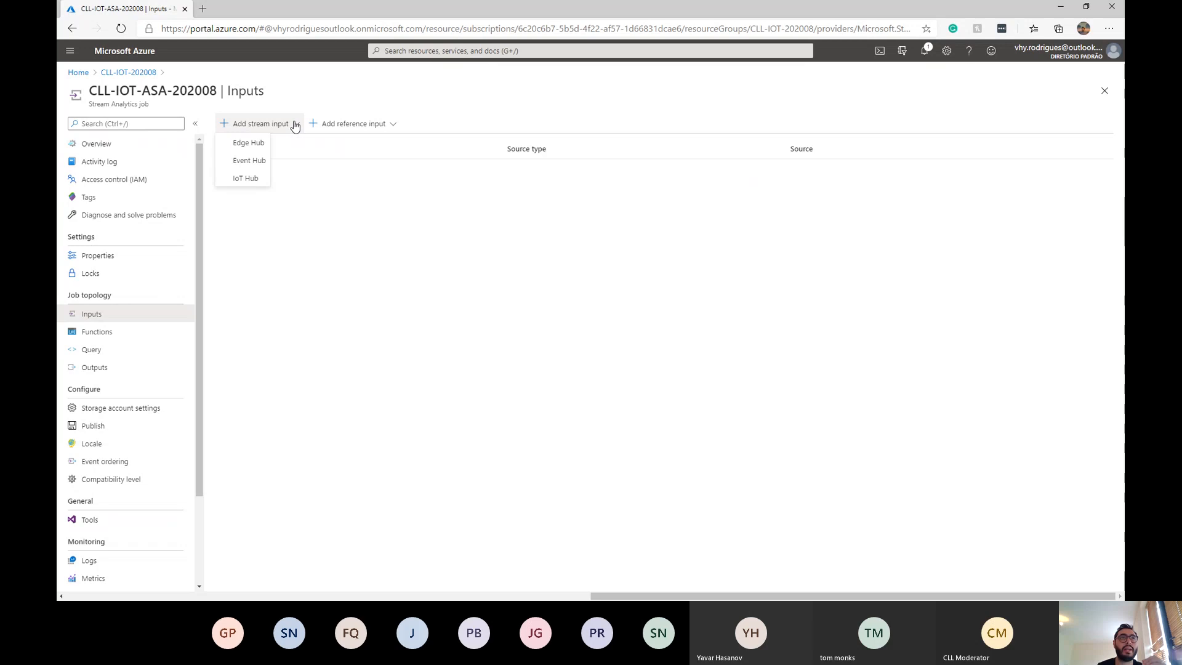
left_click(258, 143)
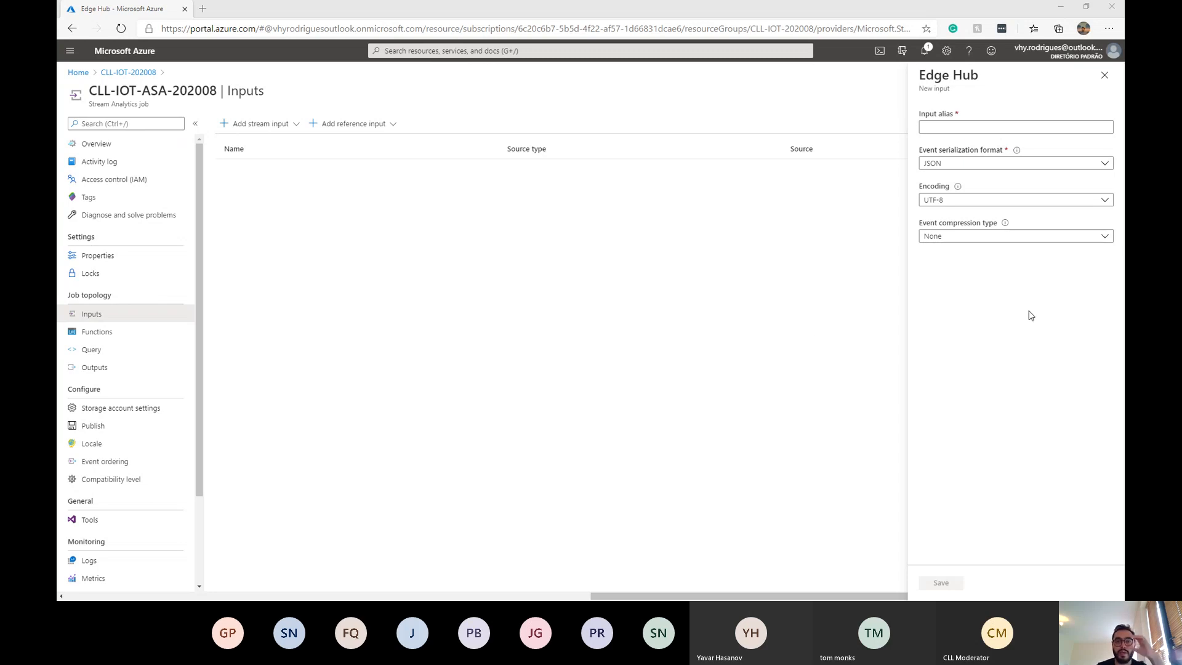
left_click(959, 128)
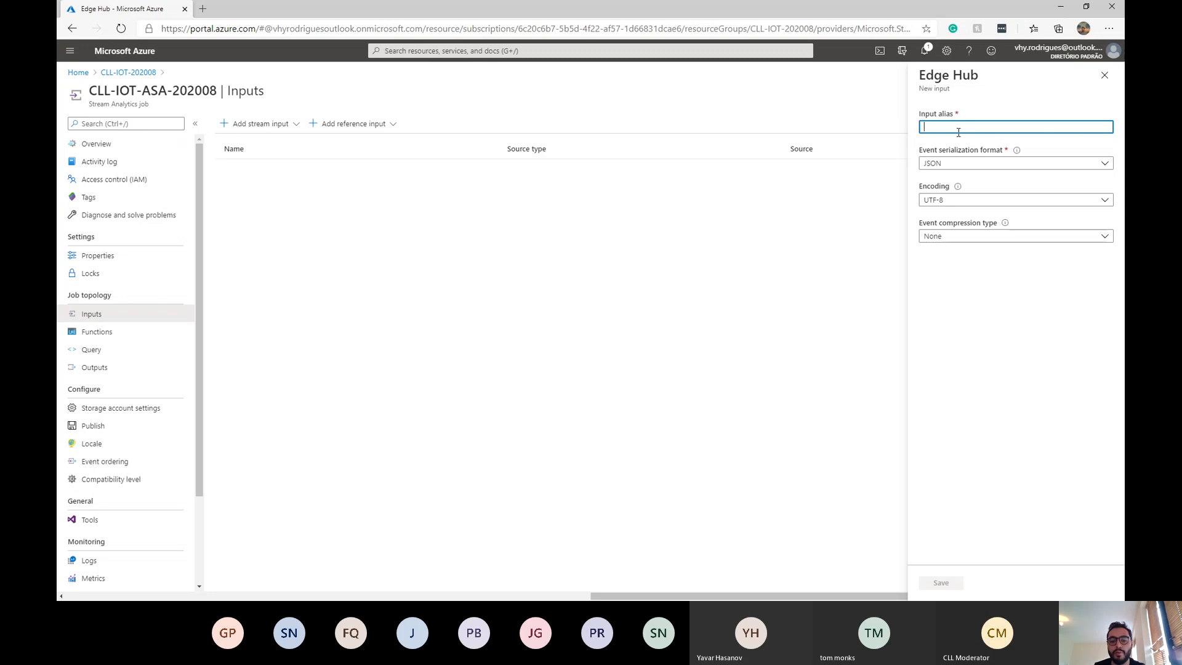
type("e")
key("BackSpace")
type("tempera")
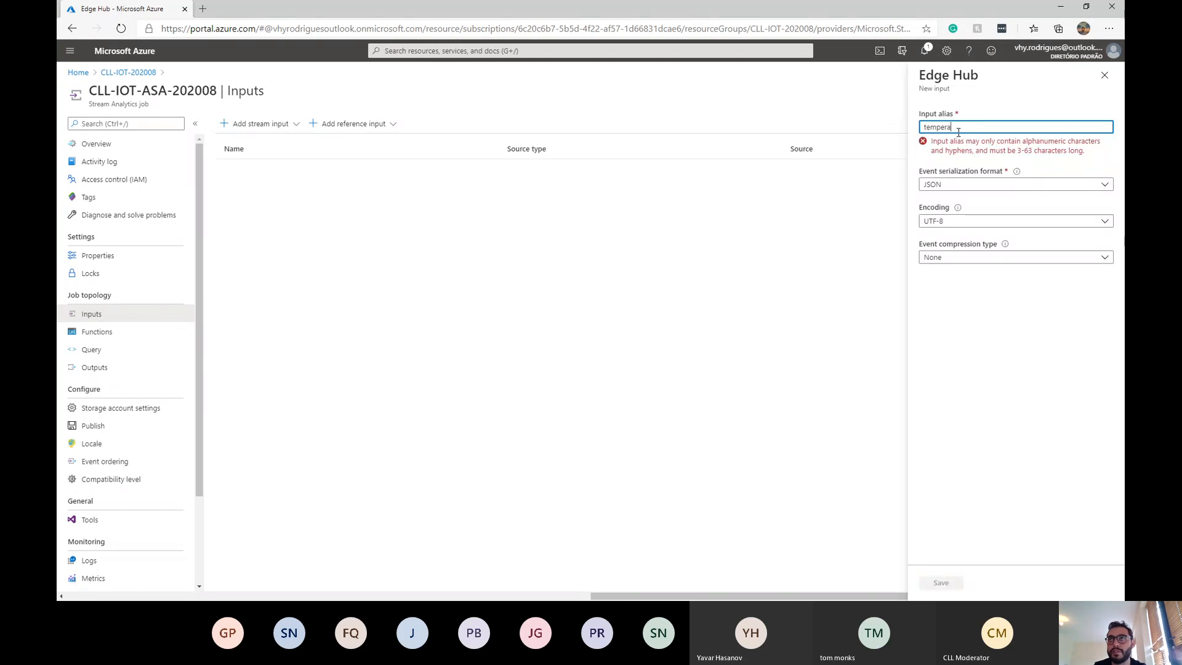
type("ture")
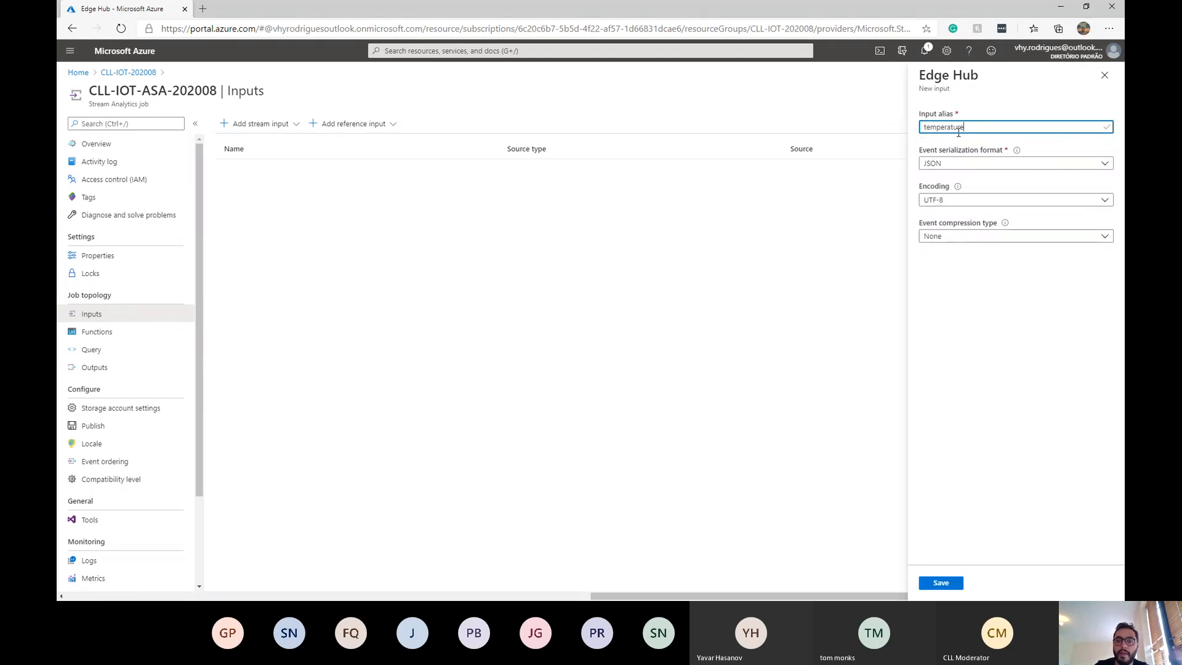
left_click(951, 164)
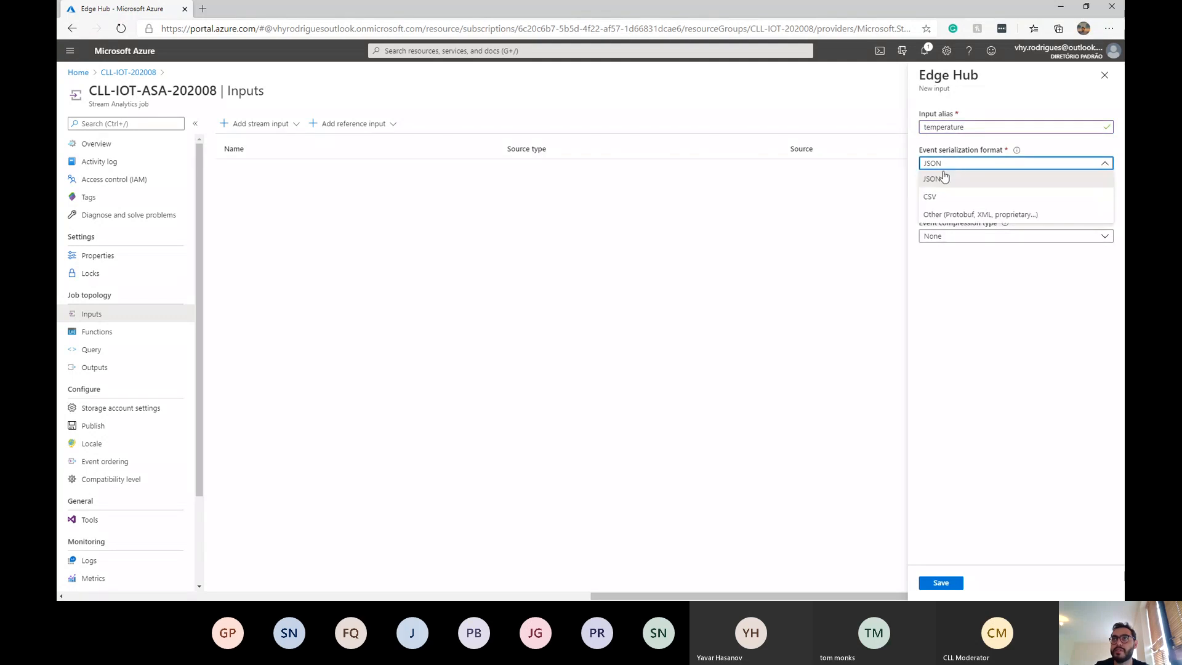
left_click(948, 178)
left_click(949, 204)
left_click(951, 215)
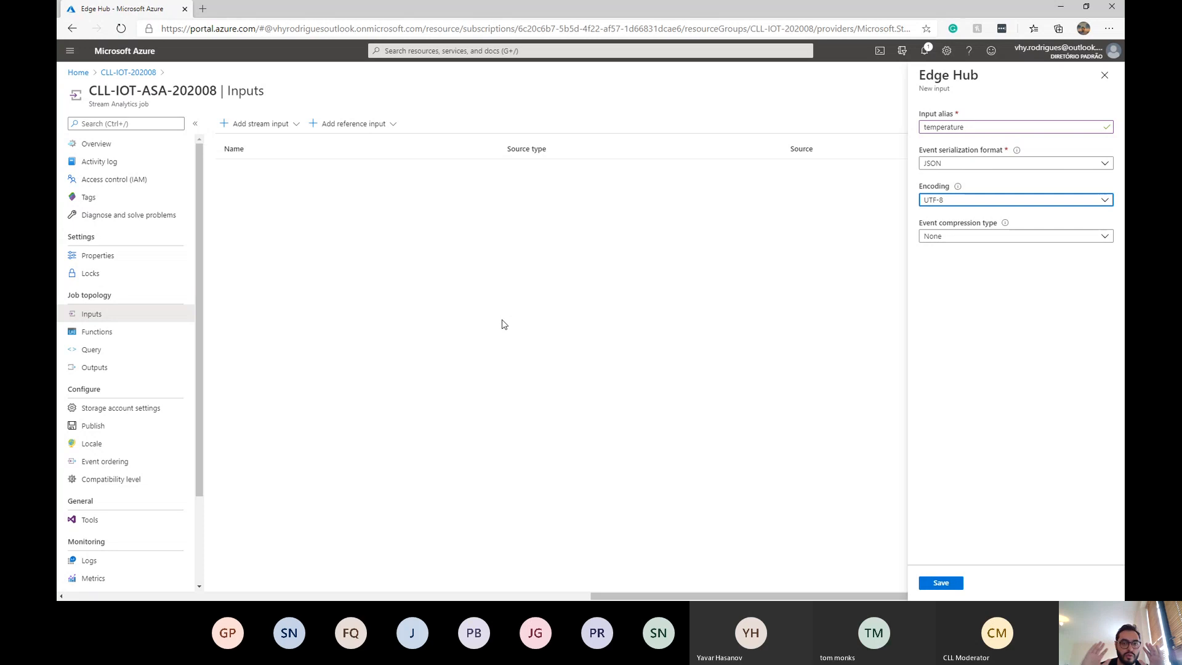
left_click(933, 585)
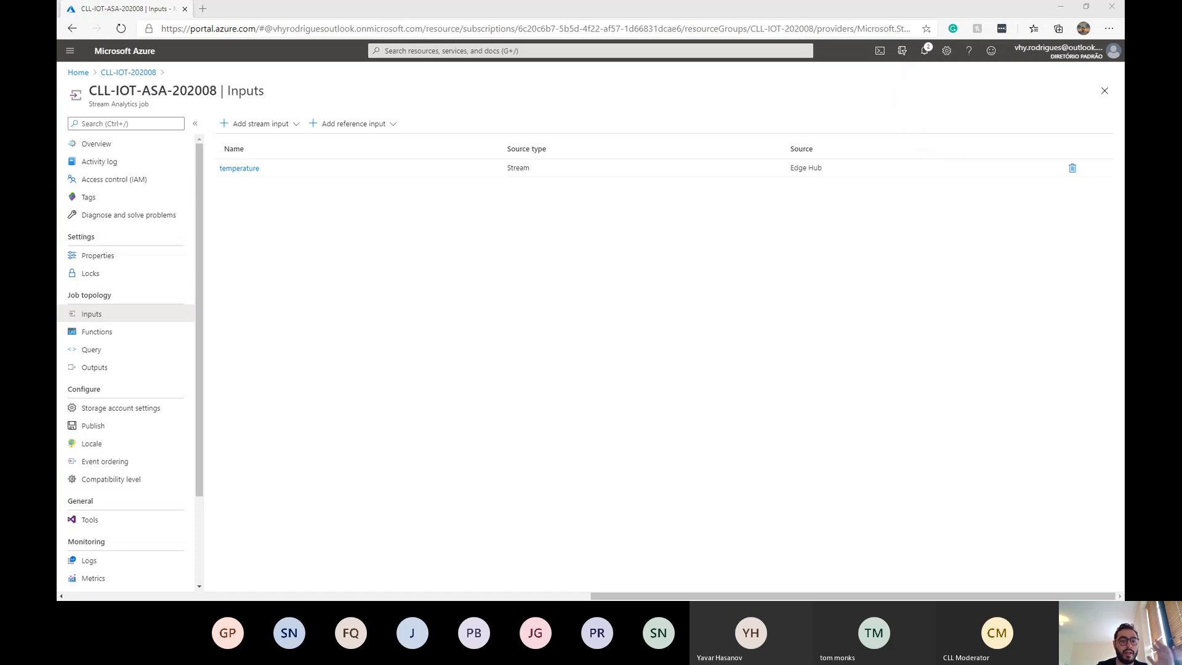
Add and save an Edge Hub output for the job with alias alert, JSON event serialization and Line separated format
left_click(135, 367)
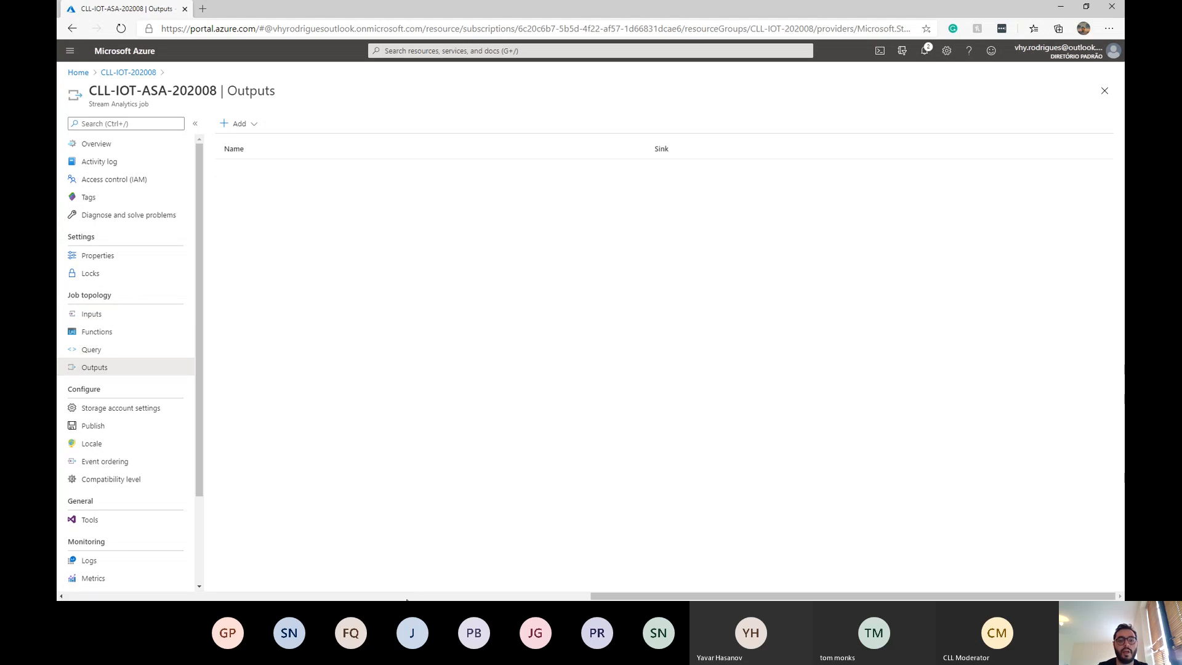
left_click(252, 126)
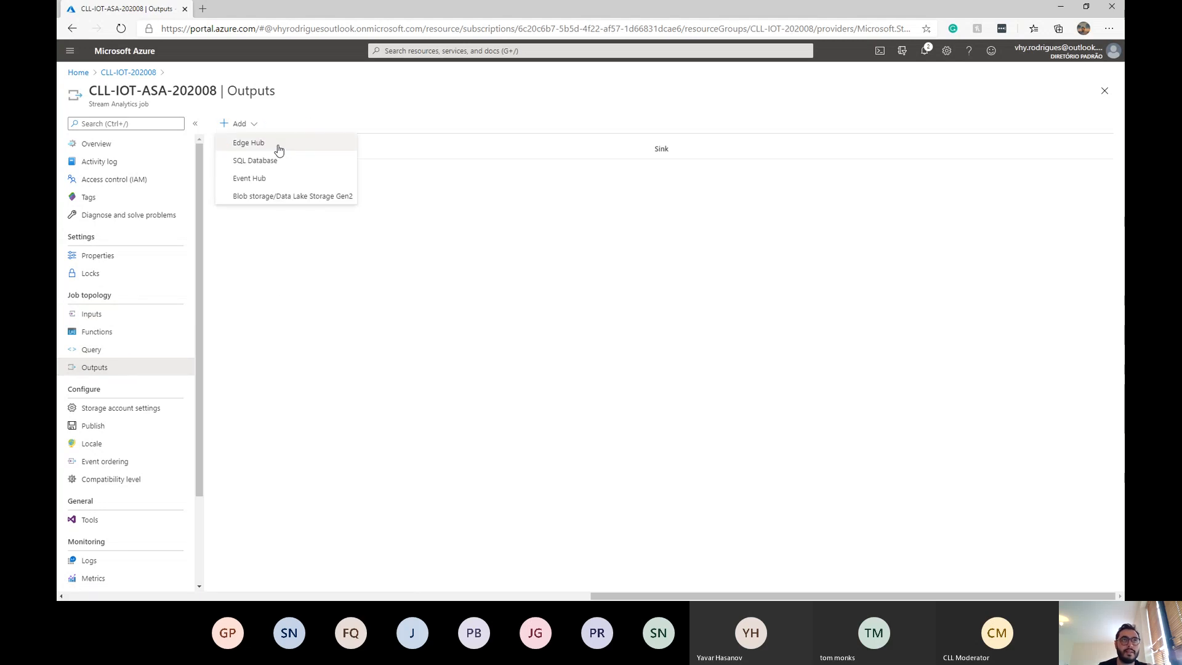
left_click(279, 147)
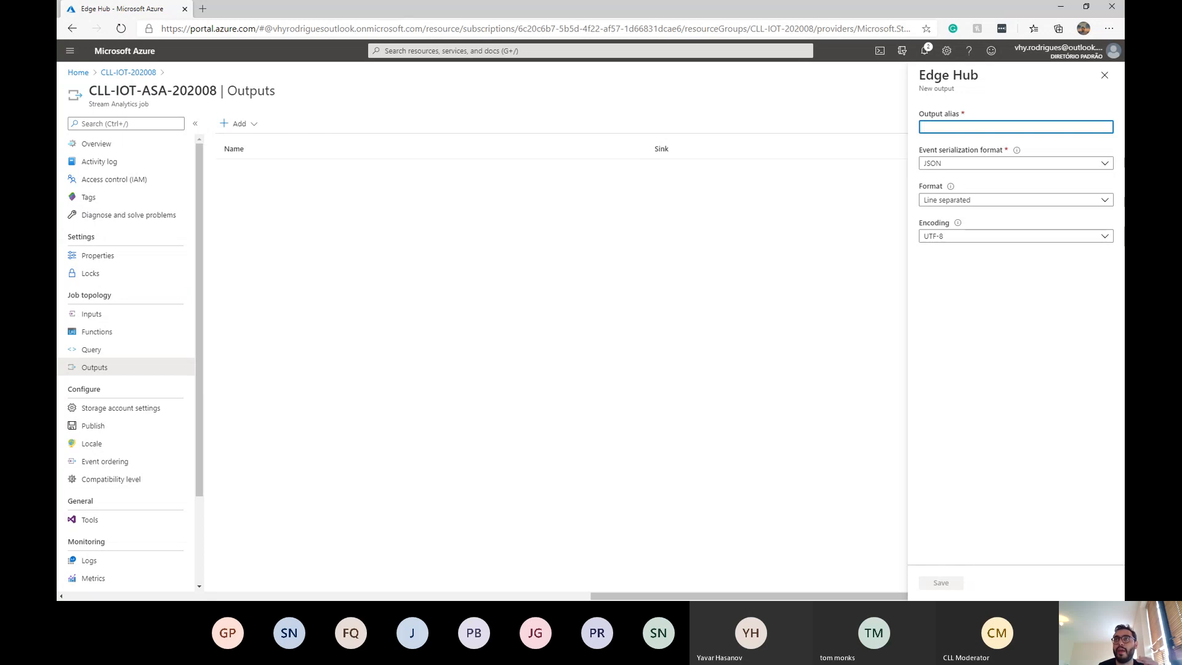
type("alert")
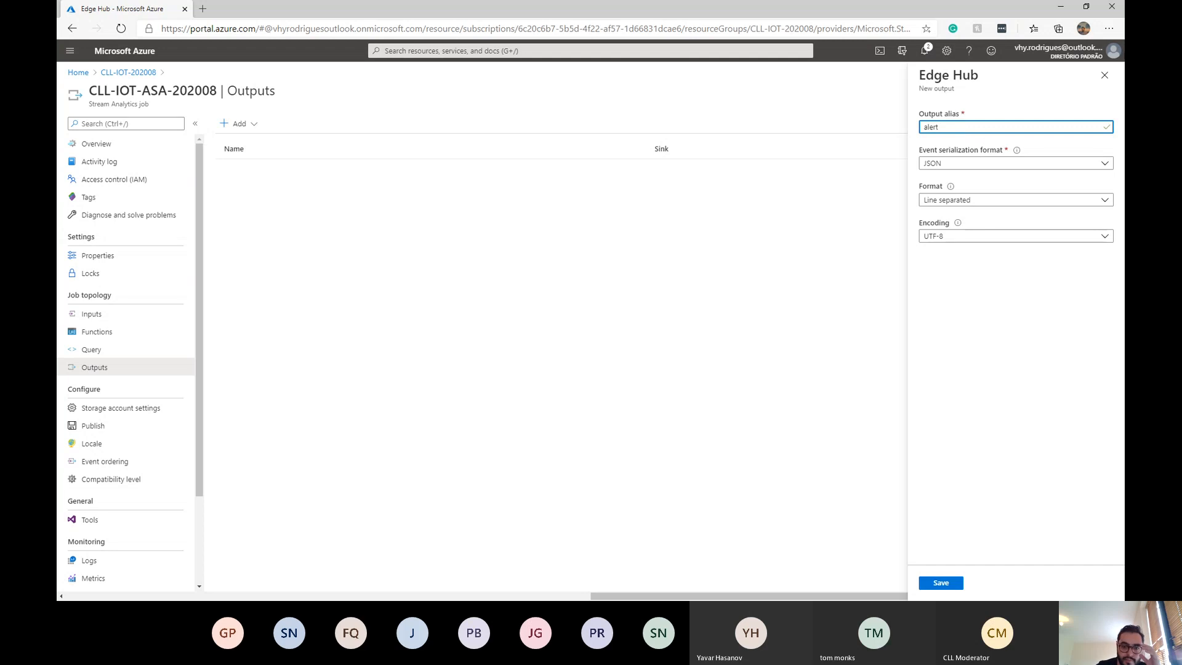
left_click(1004, 304)
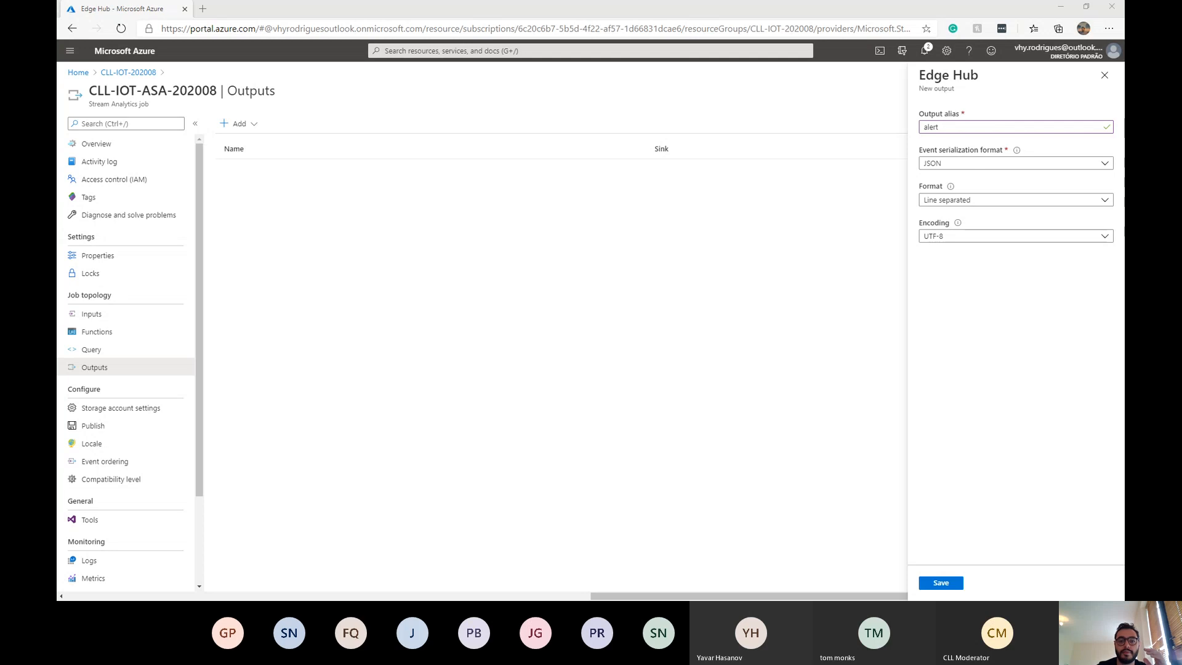
left_click(992, 164)
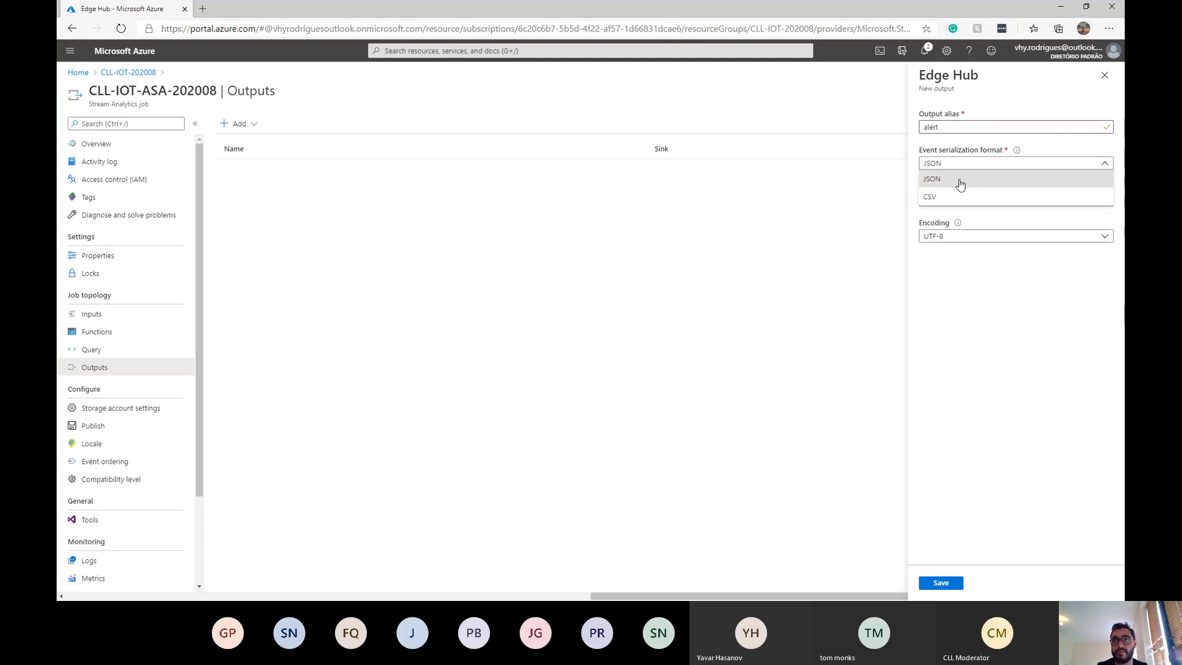
left_click(961, 182)
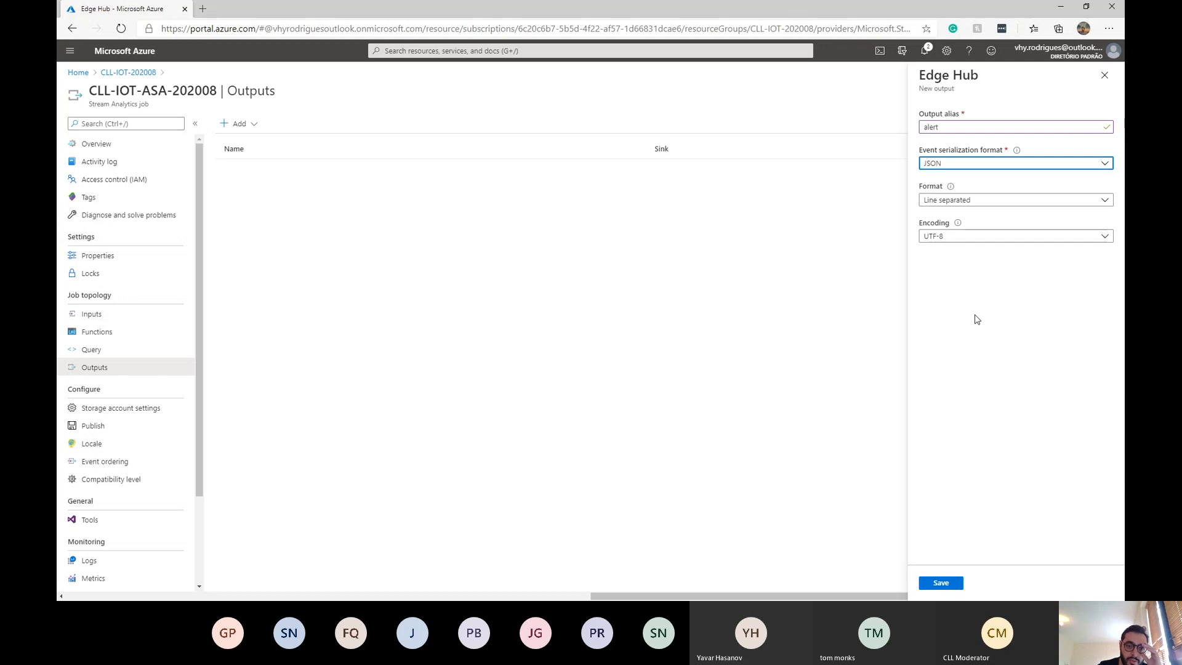
left_click(959, 206)
left_click(958, 214)
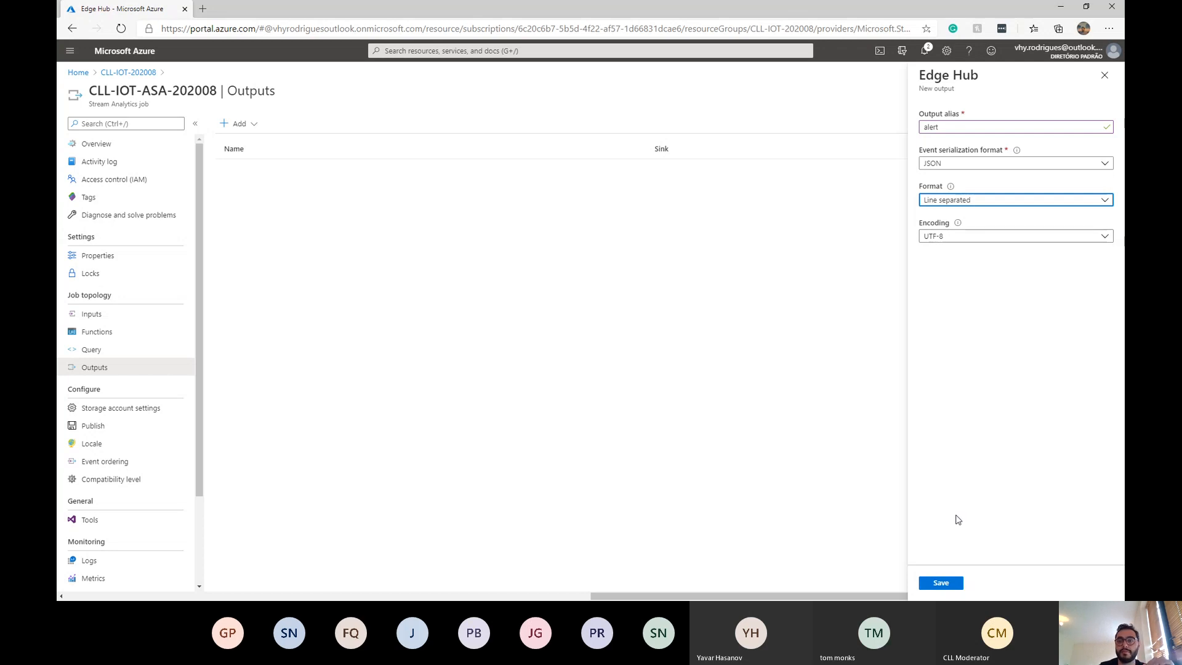
left_click(955, 582)
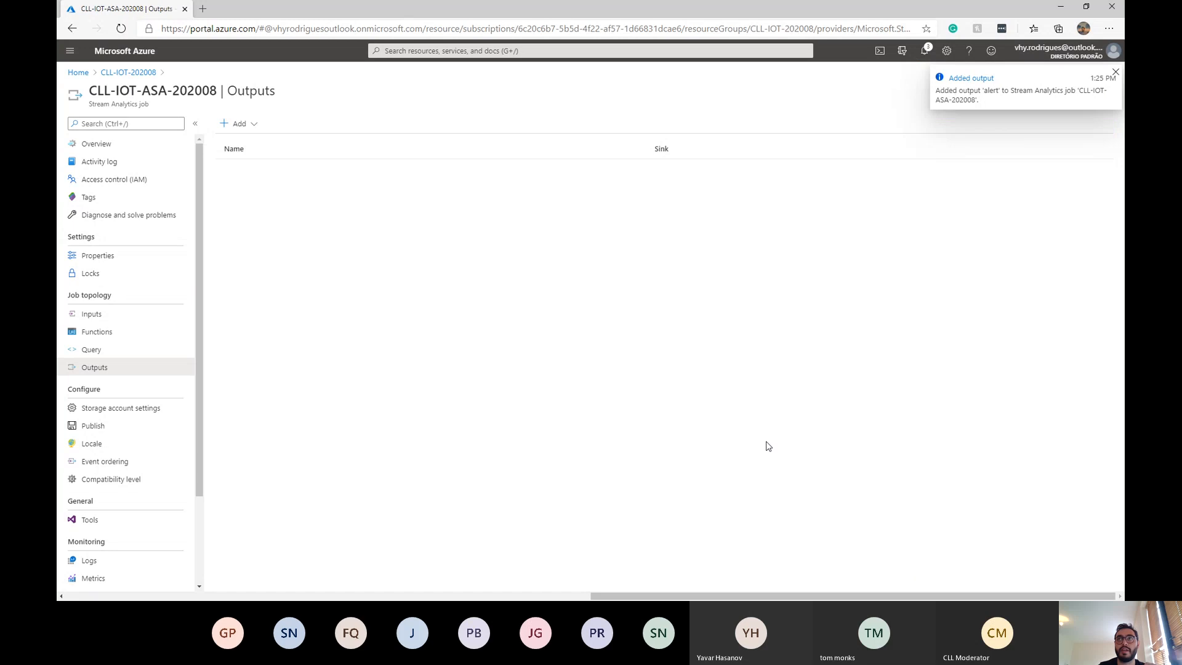
Replace the job's query with SELECT 'reset' AS command INTO alert FROM temperature TIMESTAMP BY timeCreated GROUP BY TumblingWindow(second,15) HAVING Avg(machine.temperature) > 25
left_click(177, 360)
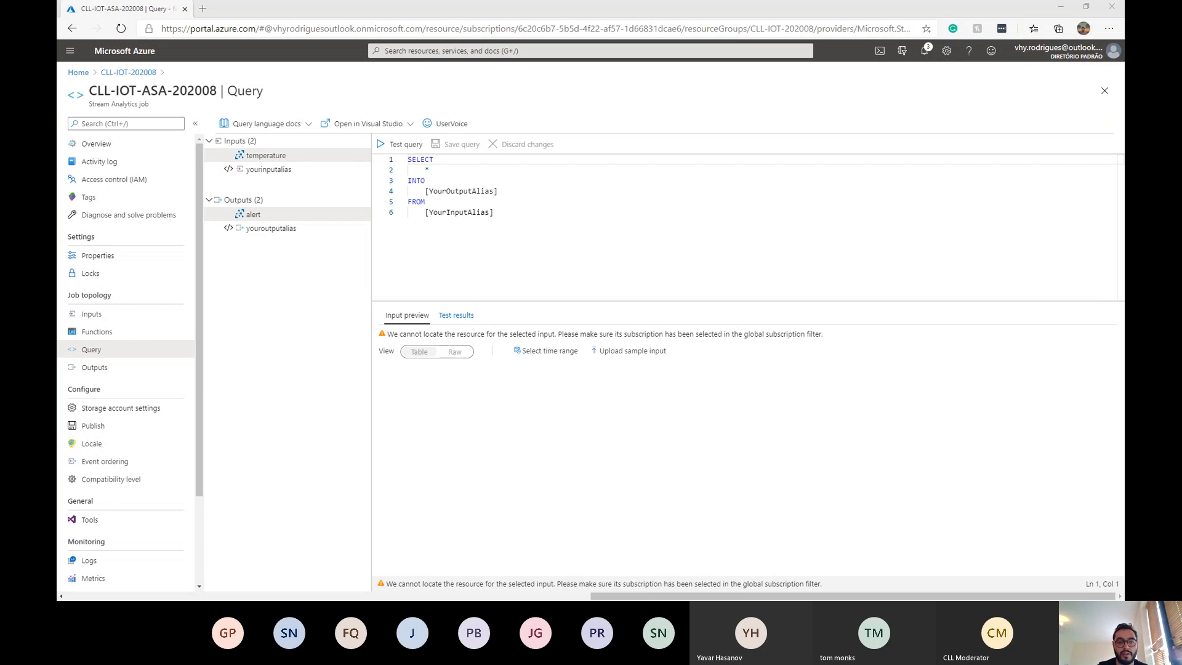
left_click(512, 282)
key("ctrl+a")
type("SELECT     'reset' AS command INTO     alert FROM     temperature TIMESTAMP BY timeCreated GROUP BY TumblingWindow(second,15) HAVING Avg(machine.temperature) > 25")
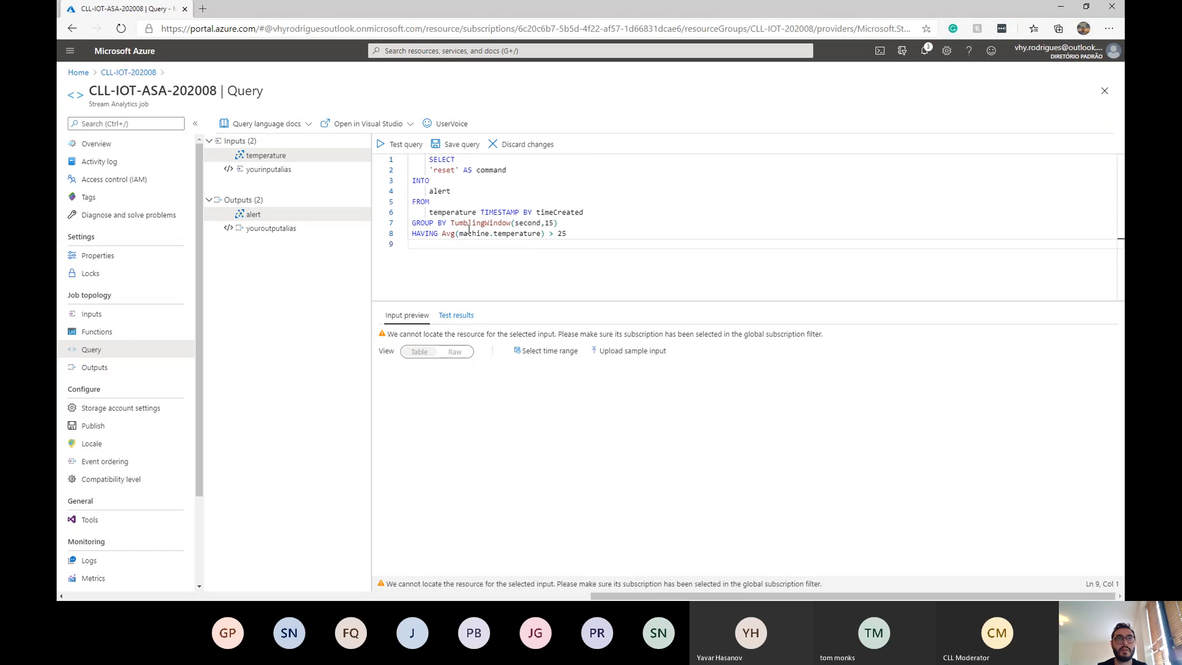
left_click(430, 159)
key("BackSpace")
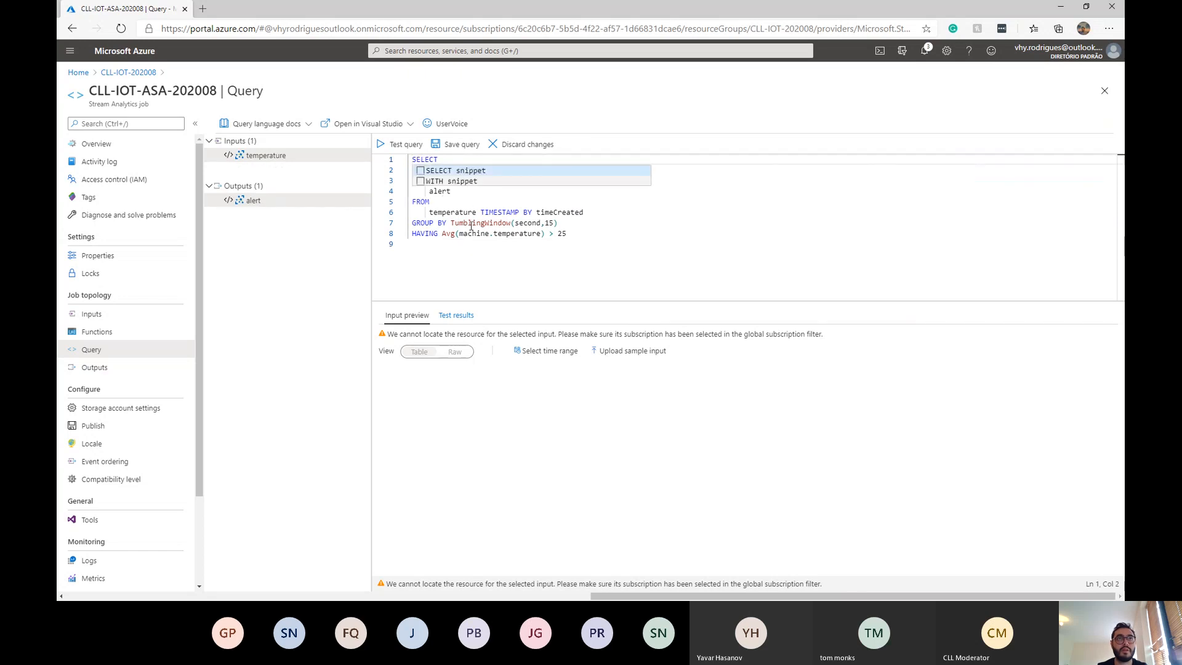
Look over the finished query, highlight its temperature input, and save the query
left_click(503, 275)
key("ctrl+a")
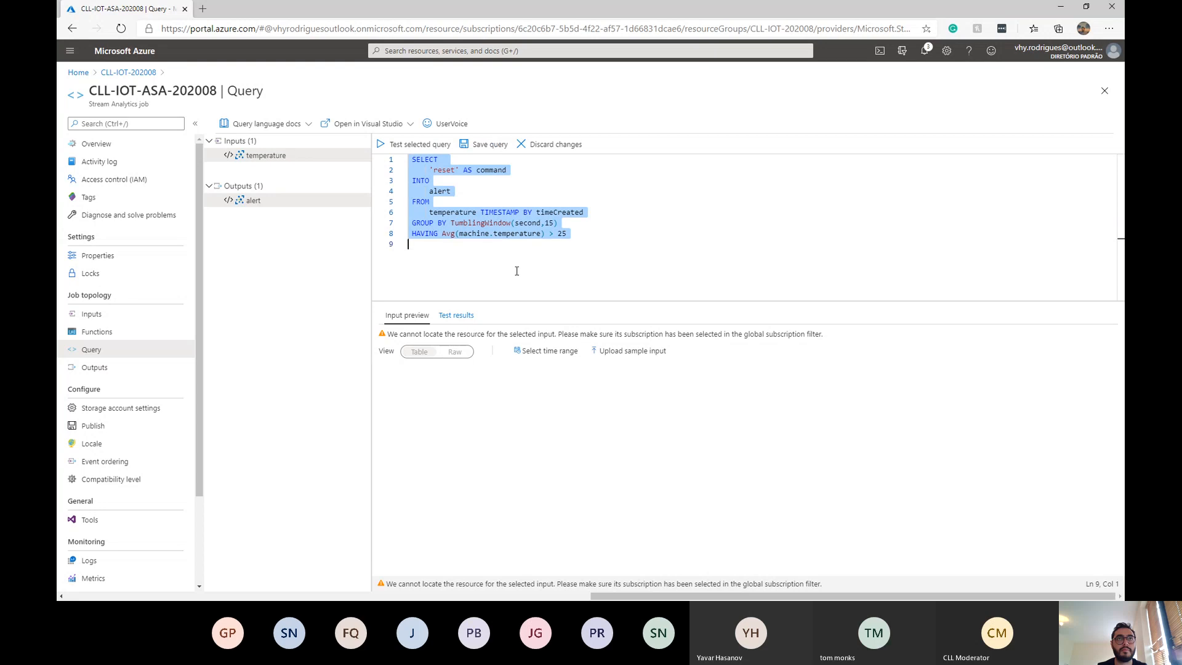
left_click(519, 271)
key("alt+Tab")
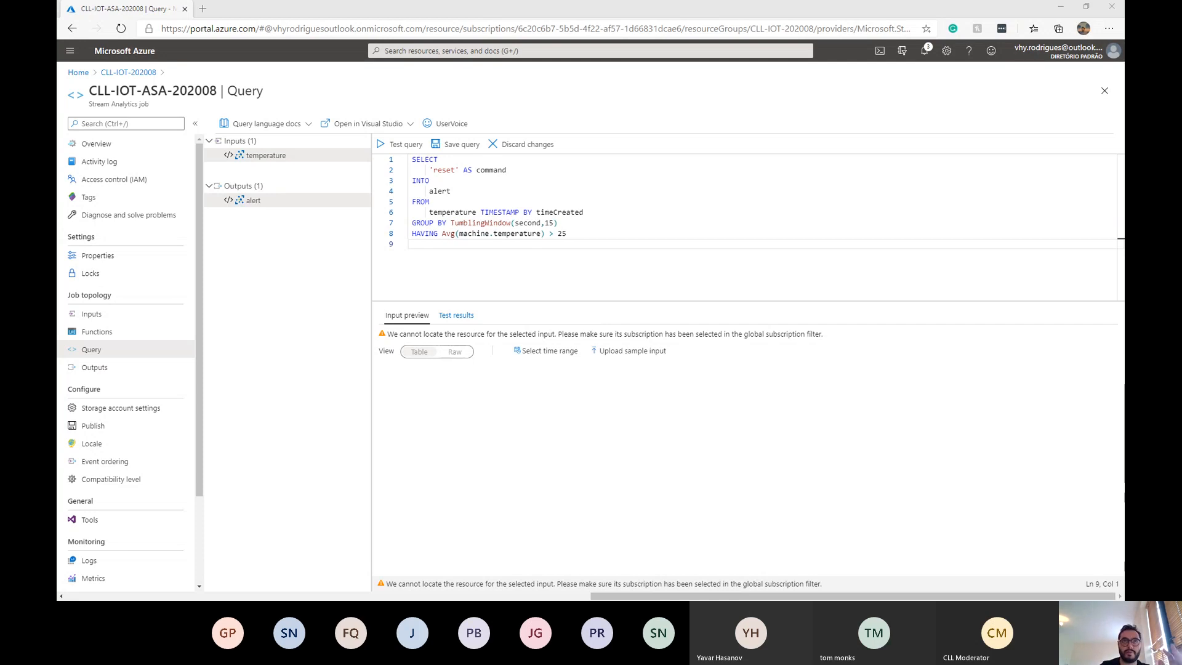
double_click(447, 211)
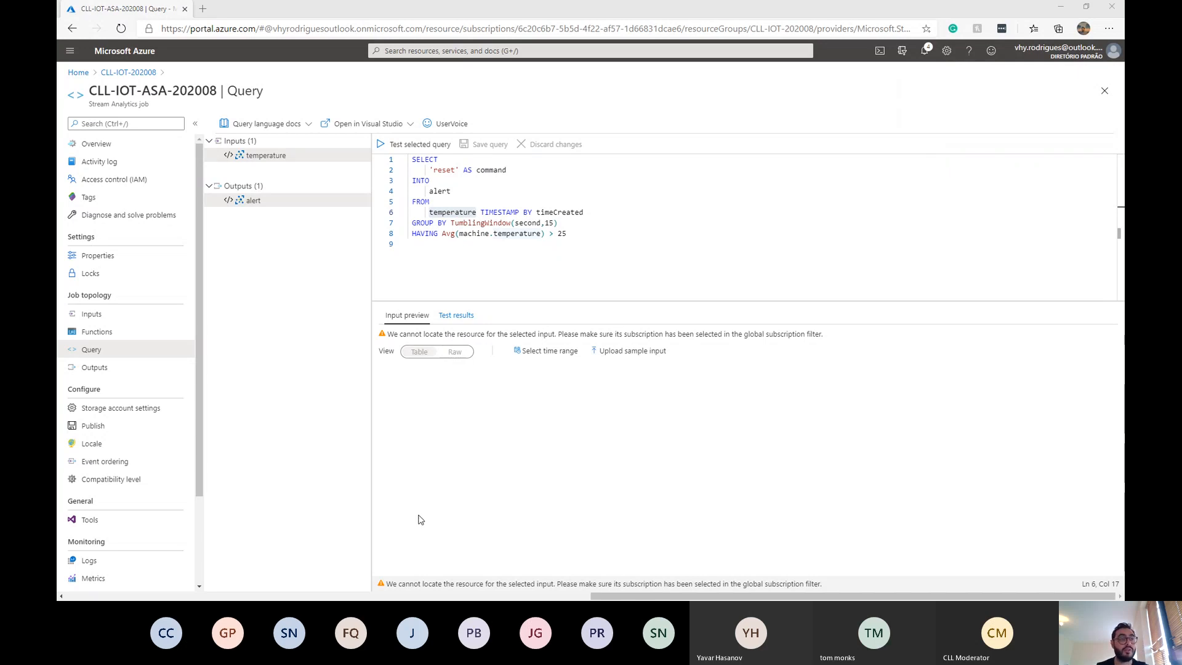
Add a storage account to the Stream Analytics job, choosing clliotstore from the Pay-As-You-Go subscription
left_click(167, 410)
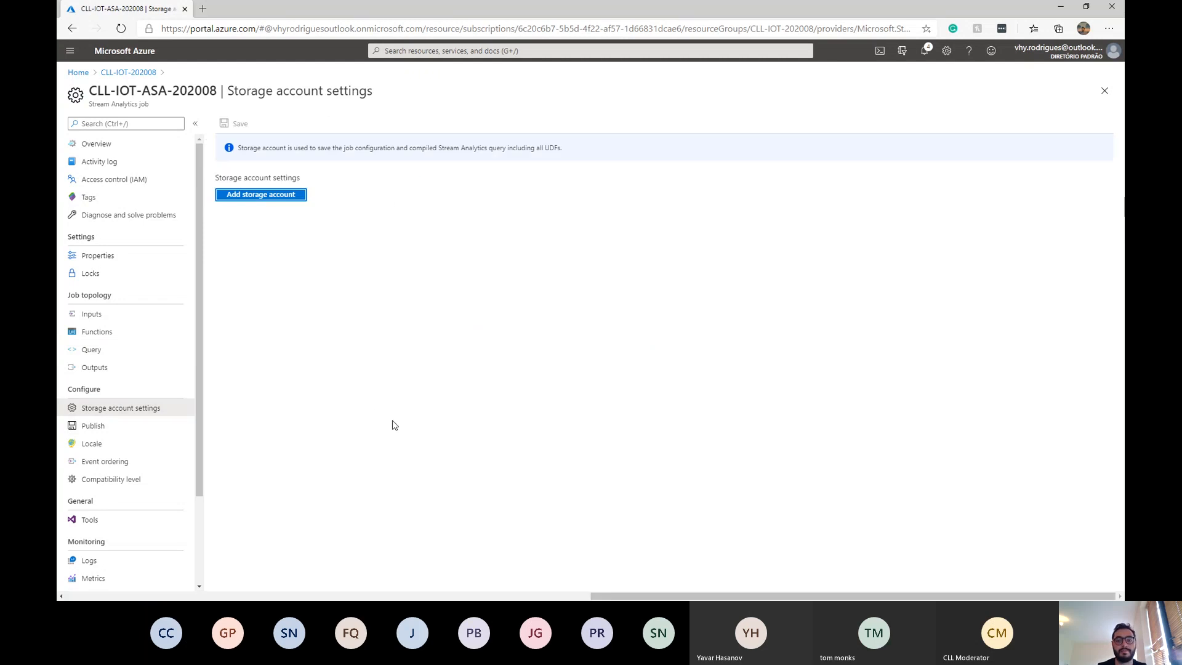
left_click(281, 194)
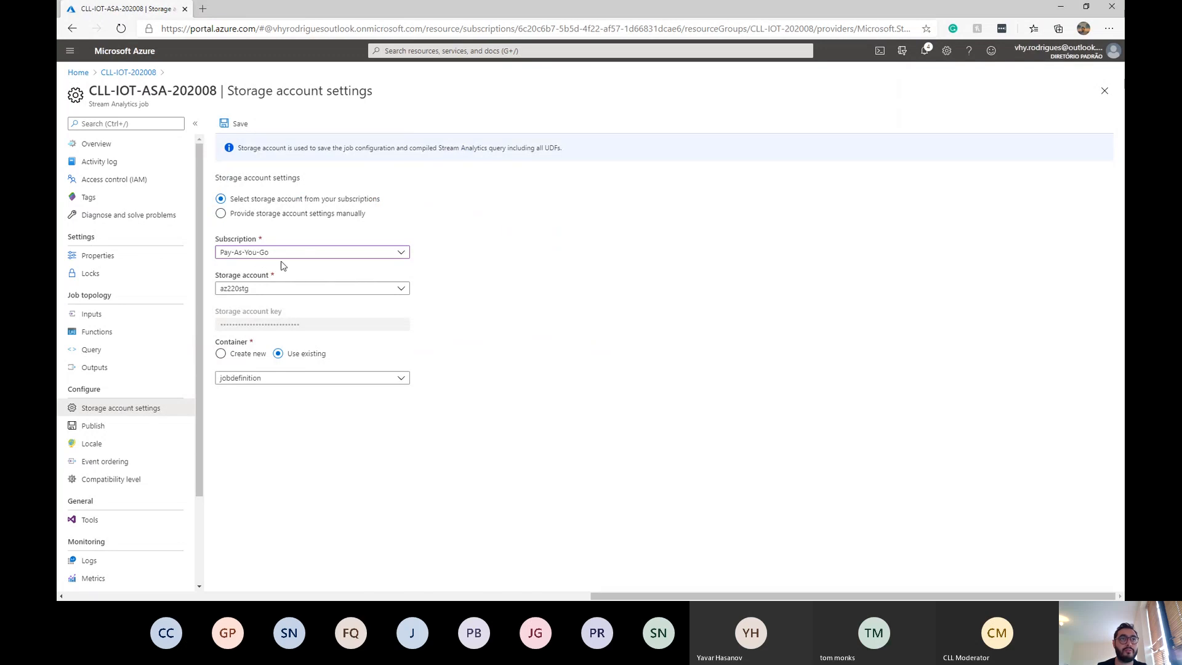
left_click(277, 289)
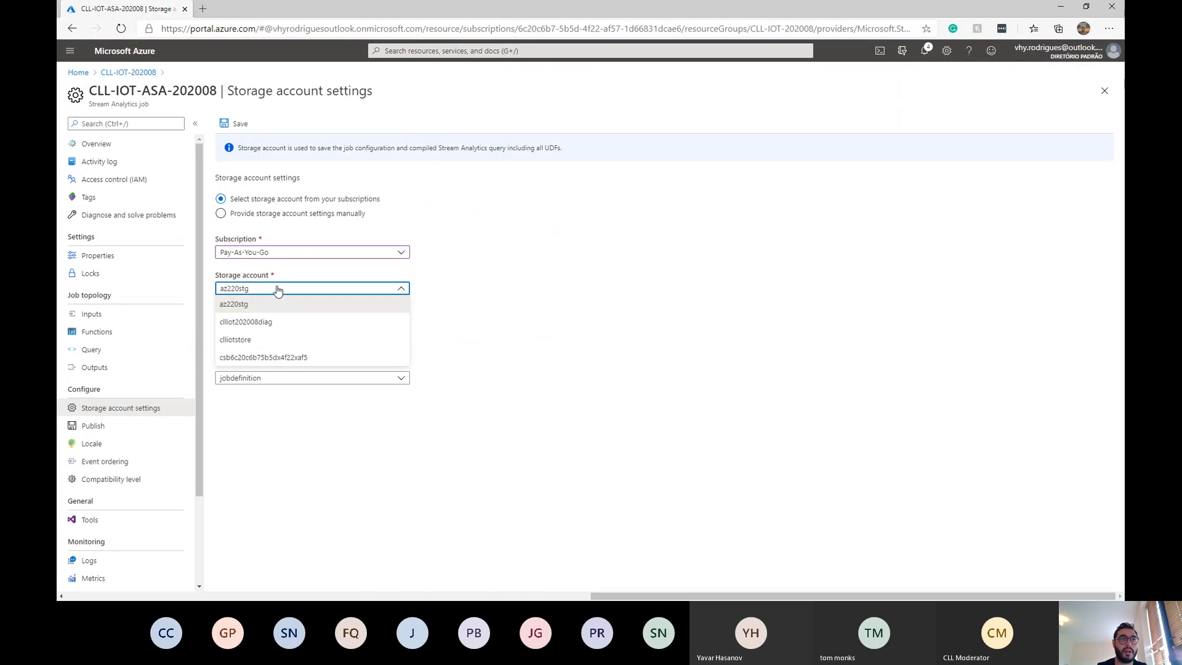
left_click(285, 341)
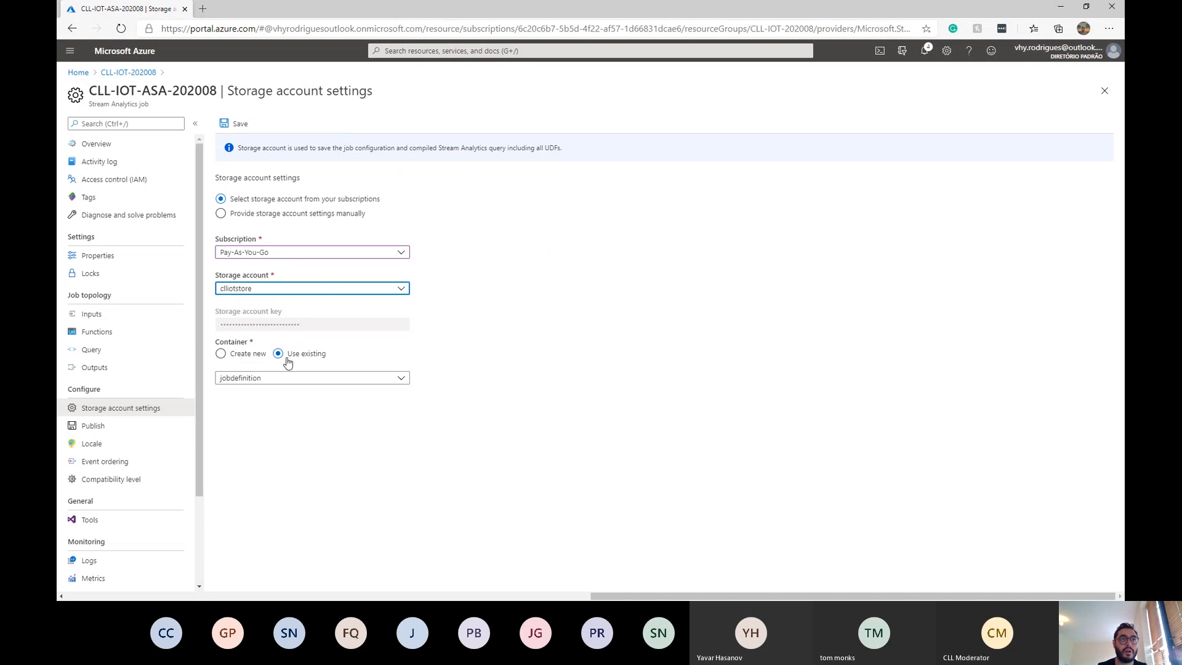
Specify a new container named jobdefinition for the storage account and save the storage account settings
left_click(239, 355)
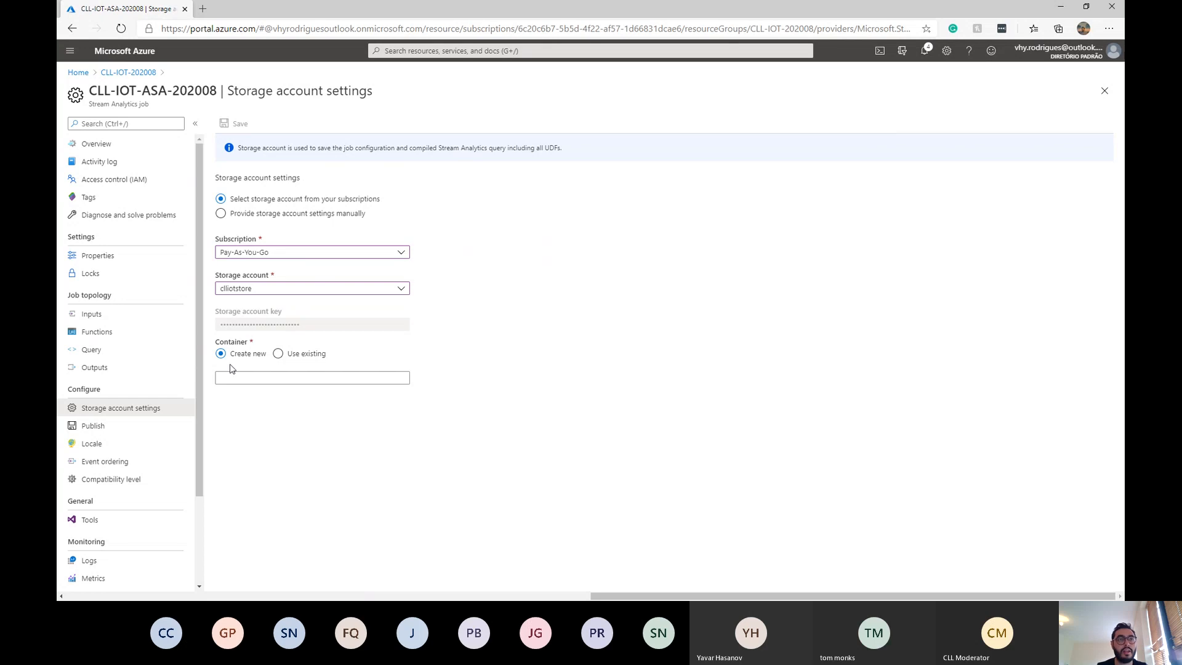
left_click(263, 375)
type("jobdefi")
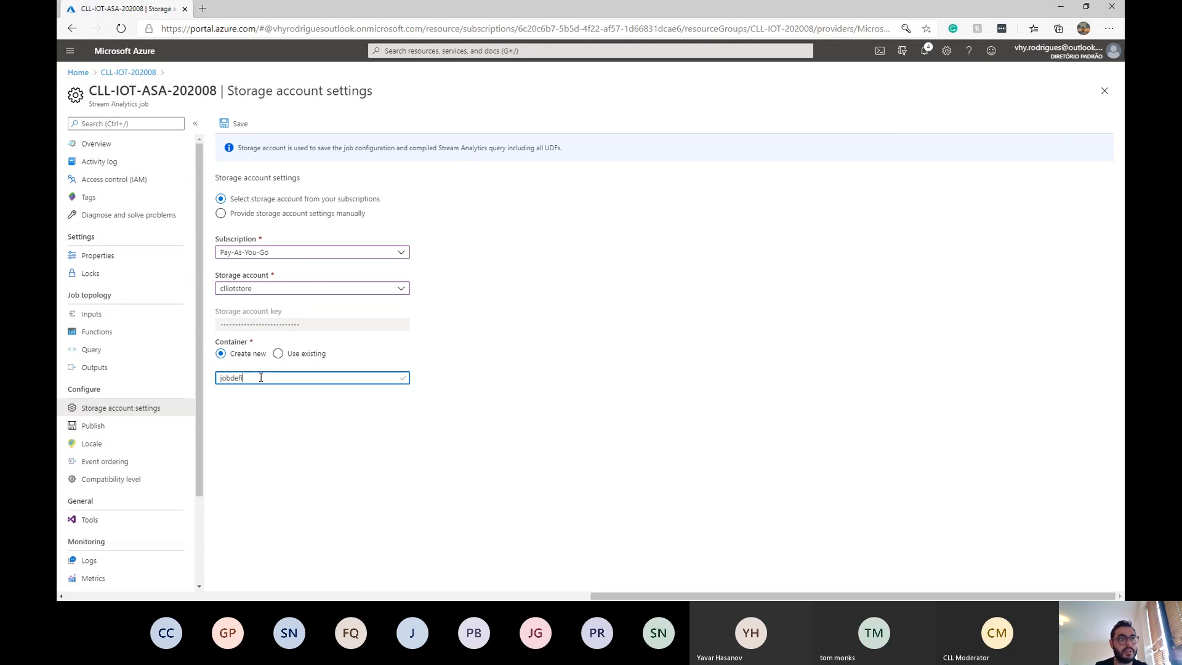
type("nition")
left_click(445, 484)
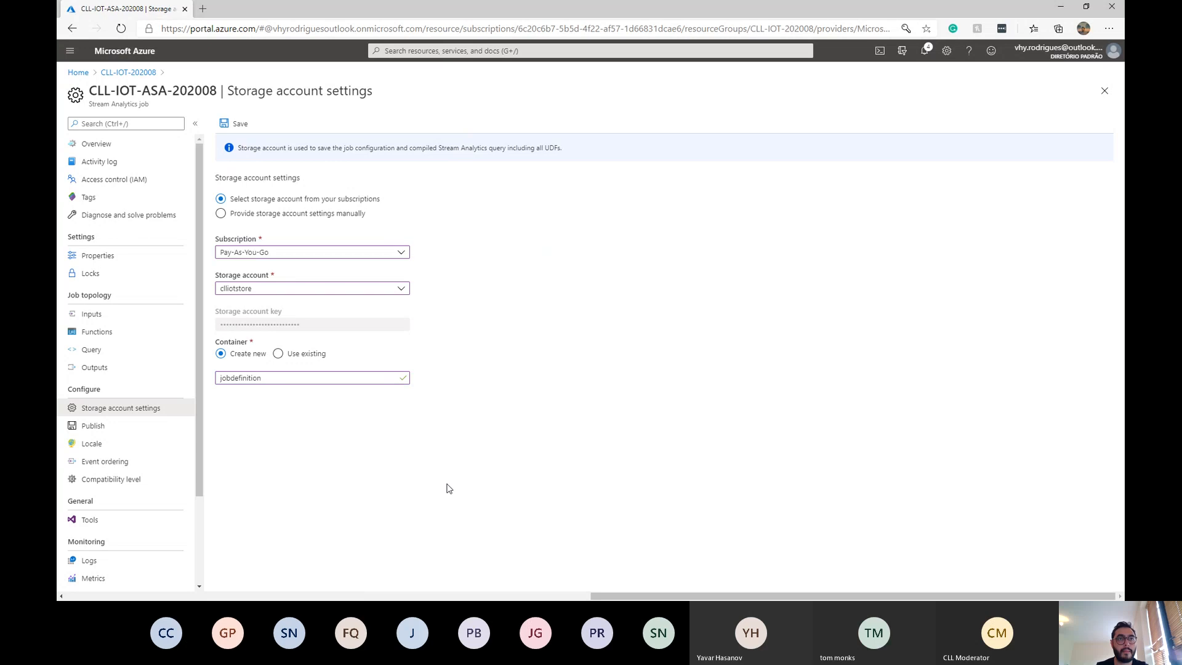
left_click(238, 123)
left_click(241, 191)
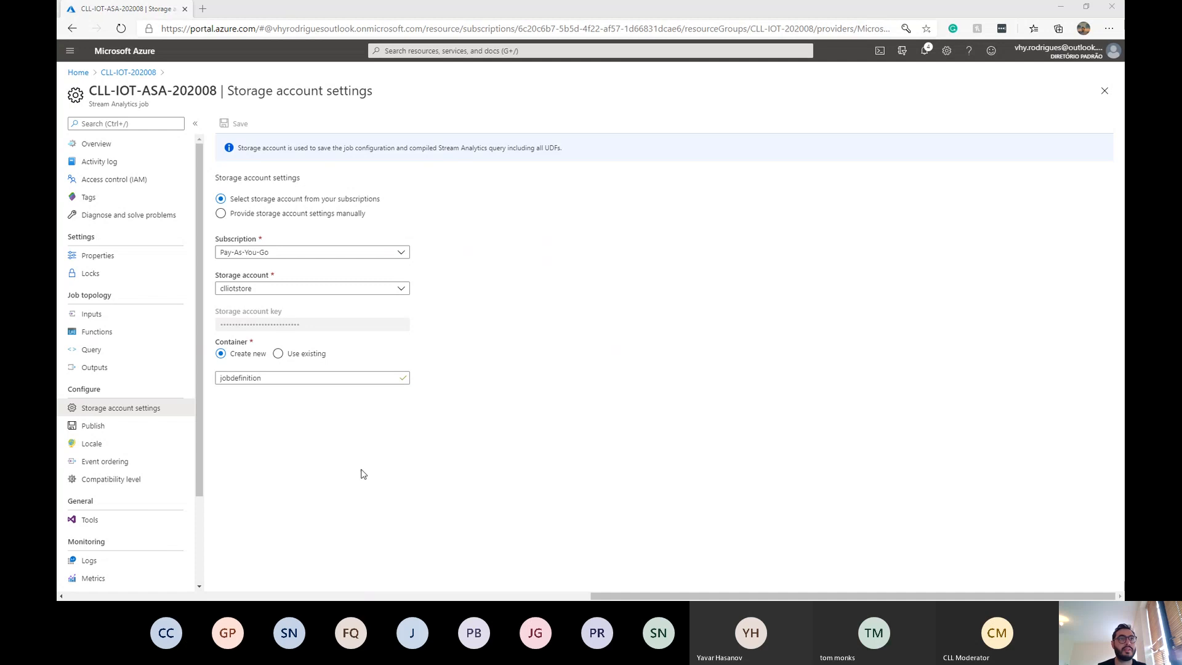
Go back to resource group CLL-IOT-202008 and open IoT Edge device CLL-IOT-EDGEDEVICE-001 in IoT Hub CLL-IOT-HUB-202008
left_click(133, 76)
left_click(133, 74)
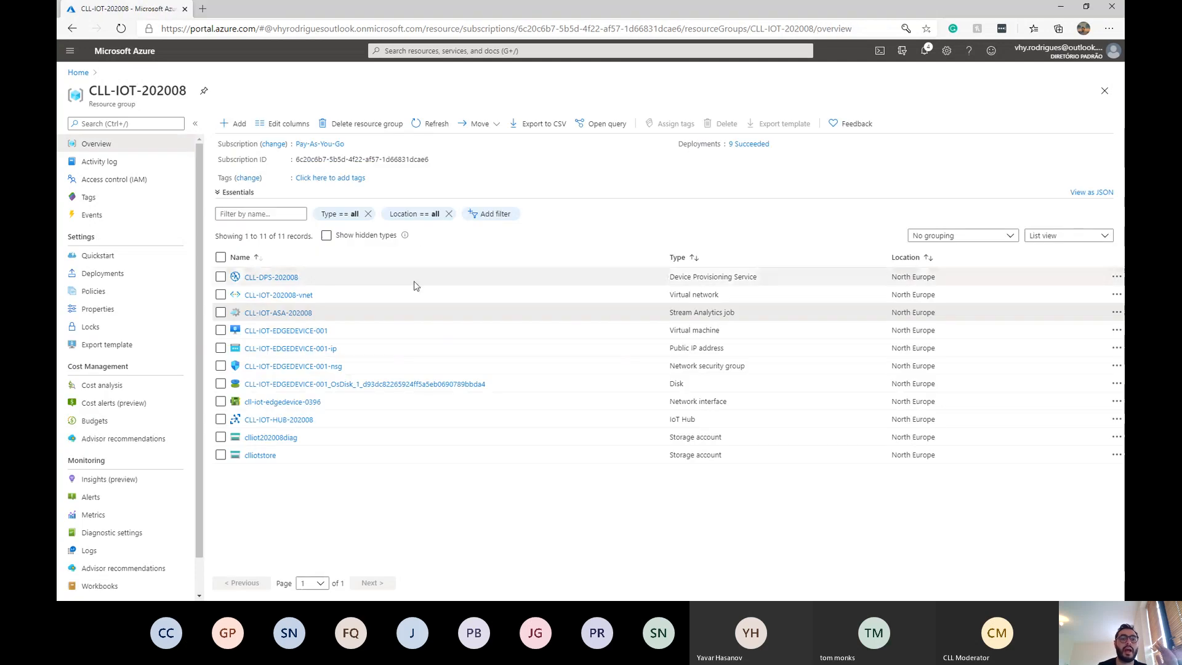
left_click(302, 421)
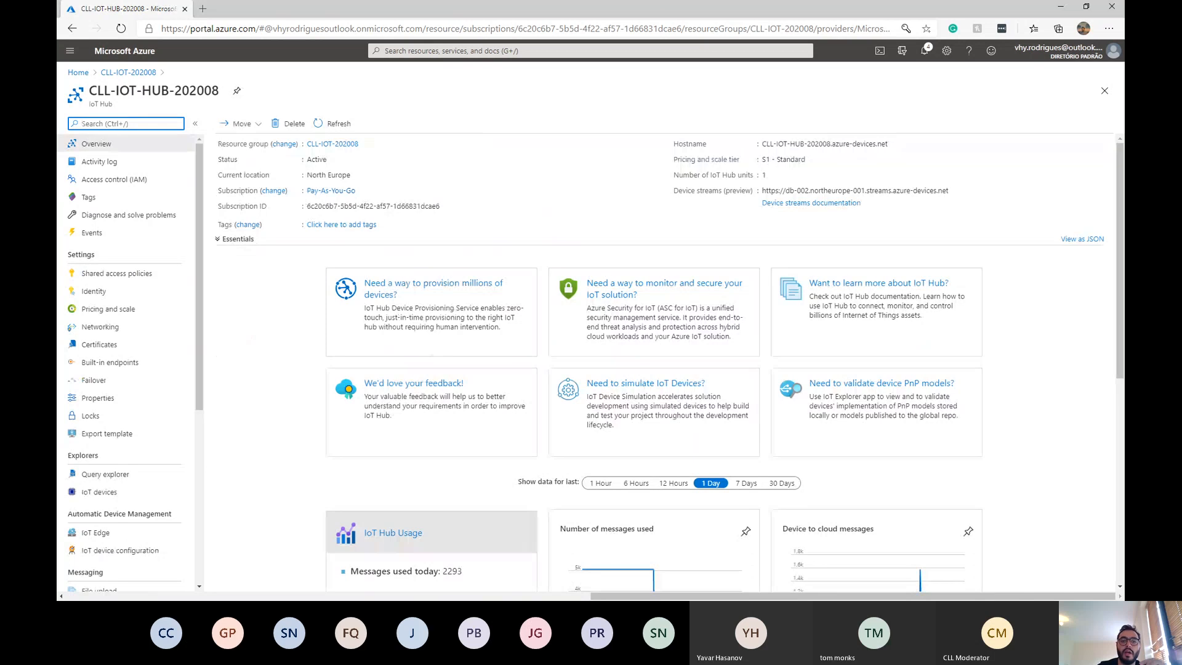
left_click(158, 533)
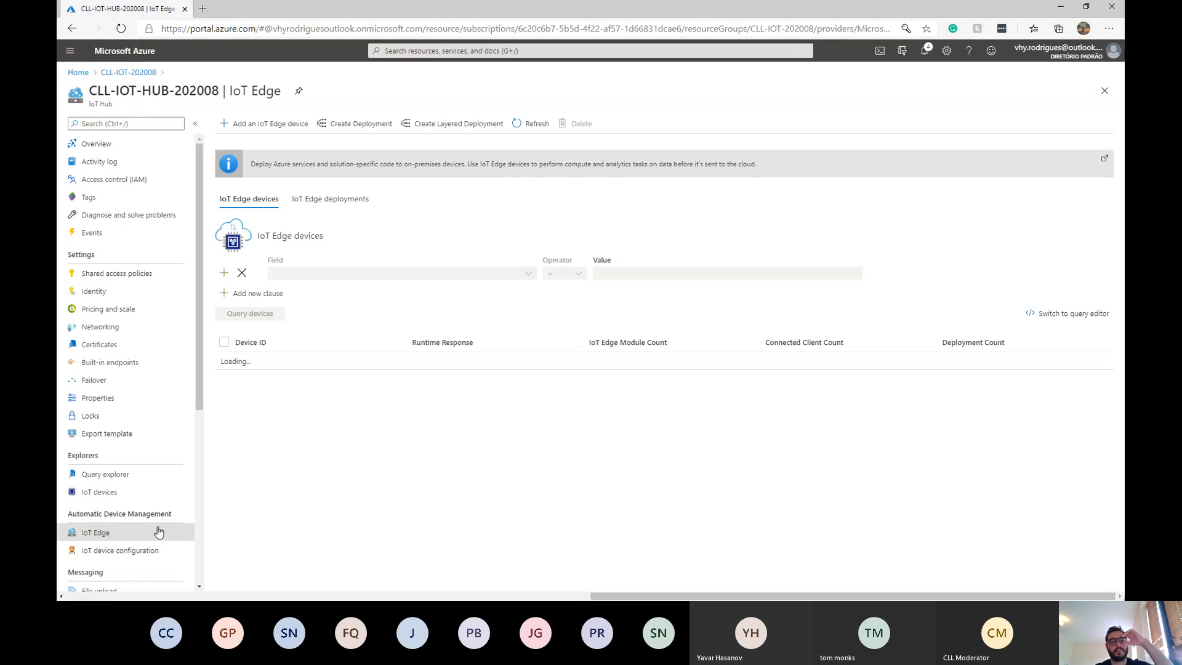
left_click(280, 361)
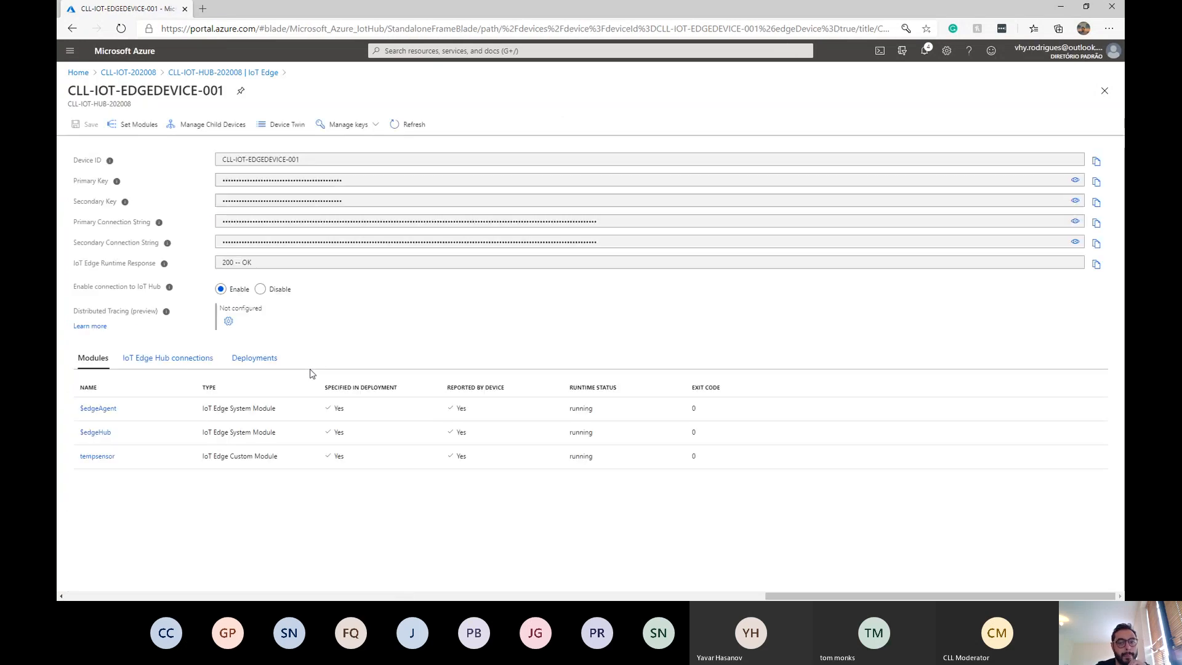
Add an Azure Stream Analytics module to the device using edge job CLL-IOT-ASA-202008 from Pay-As-You-Go, and check the new module's settings
left_click(136, 124)
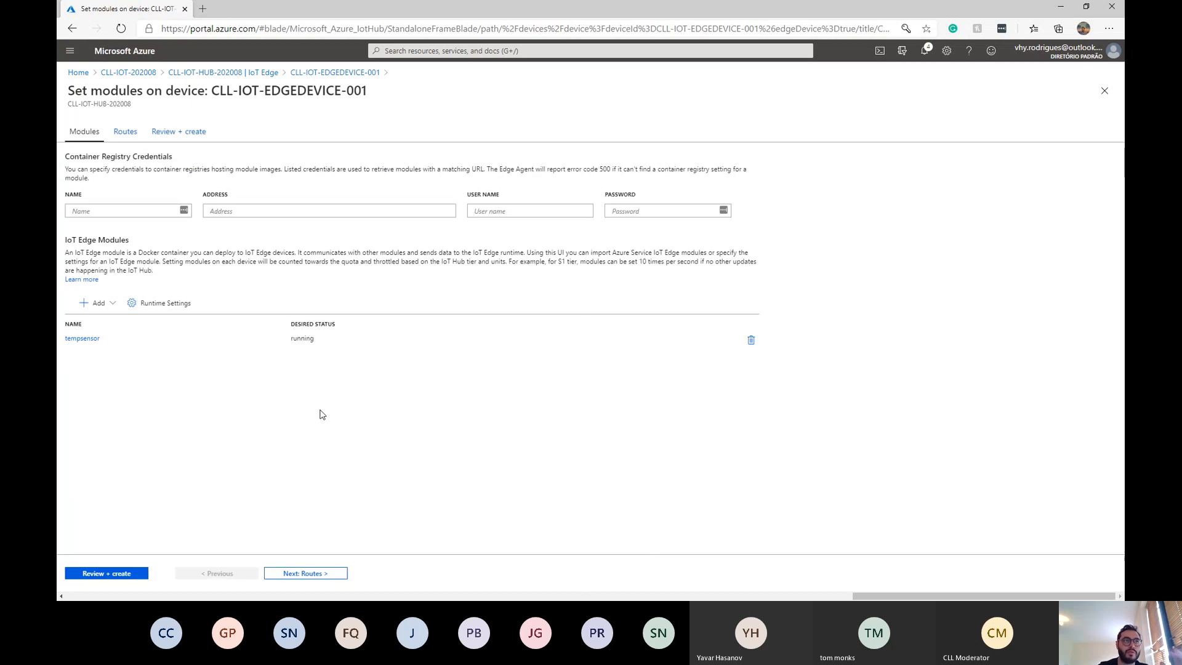
left_click(116, 308)
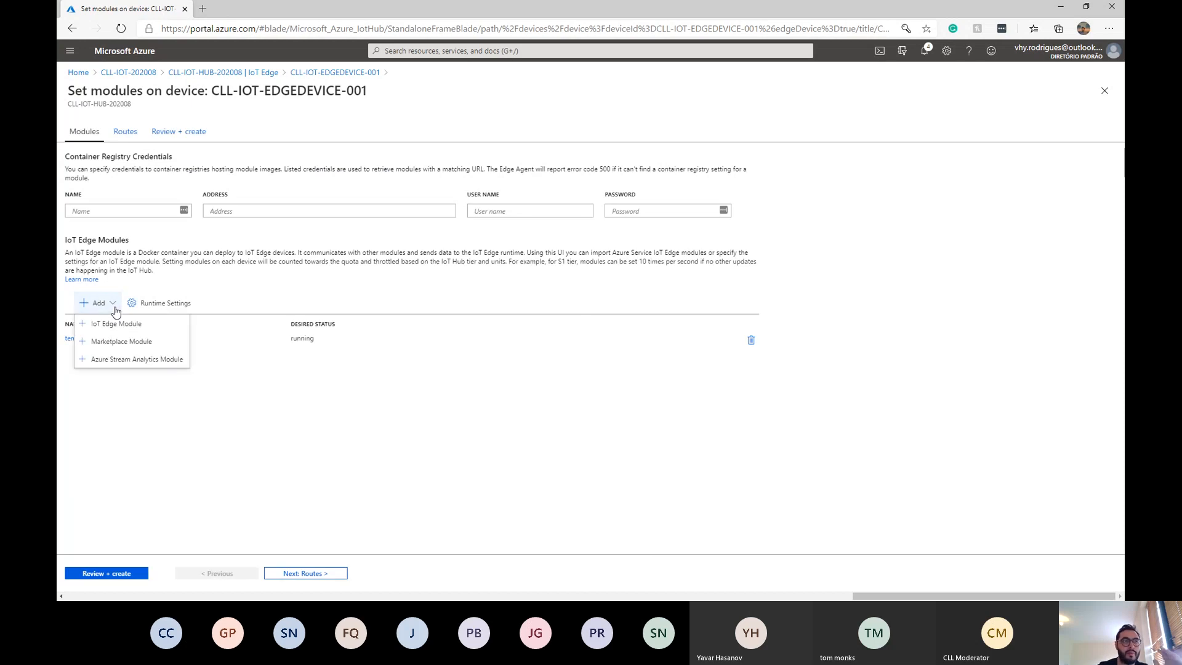
left_click(130, 360)
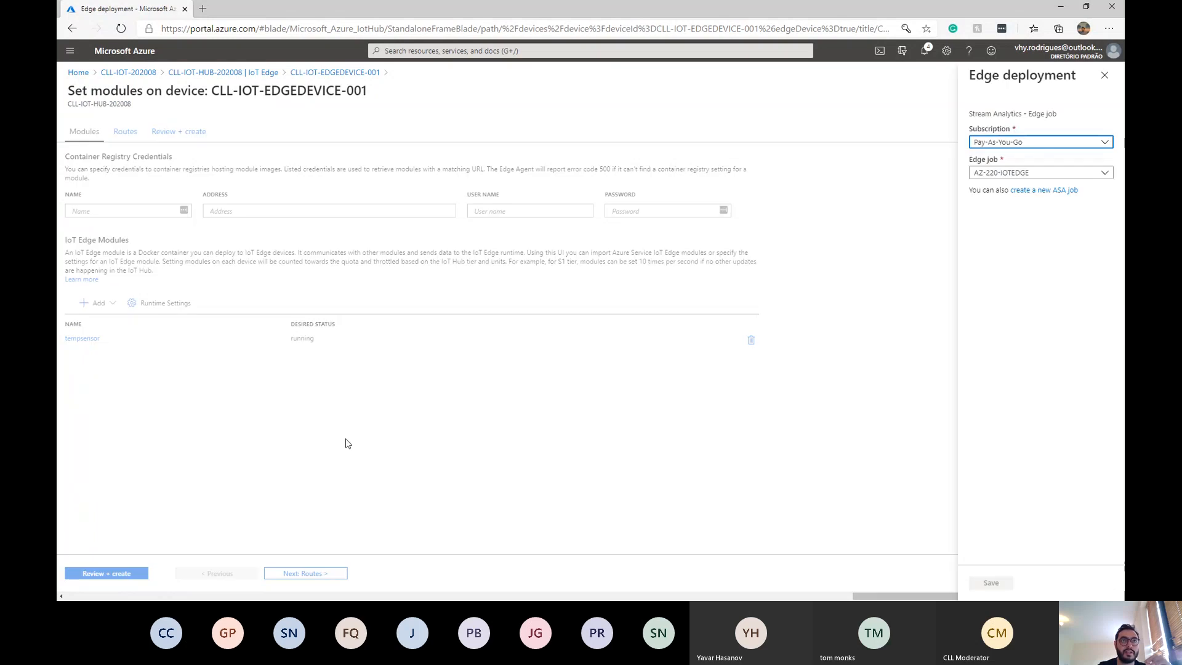
left_click(993, 174)
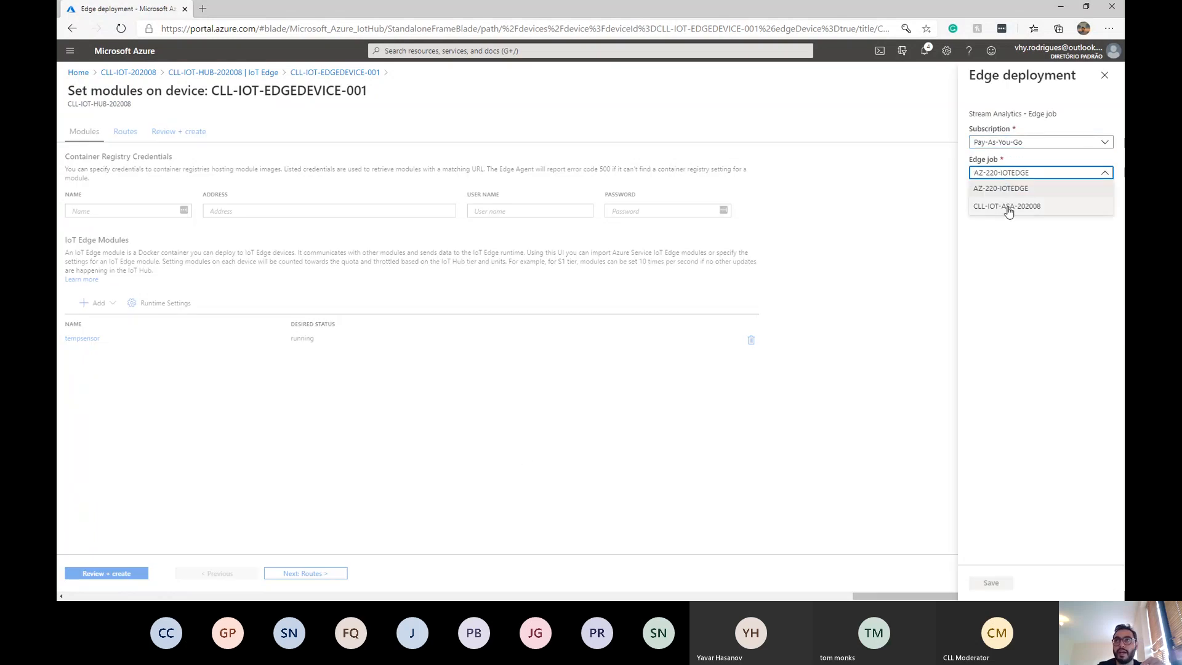
left_click(1009, 209)
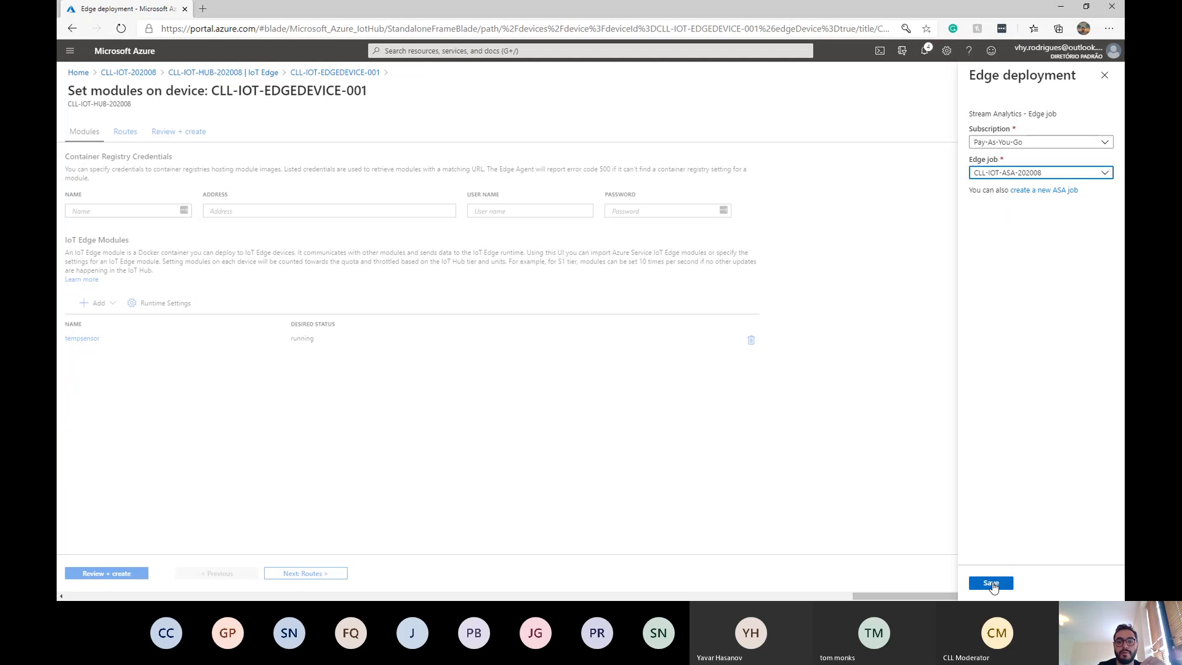
left_click(991, 584)
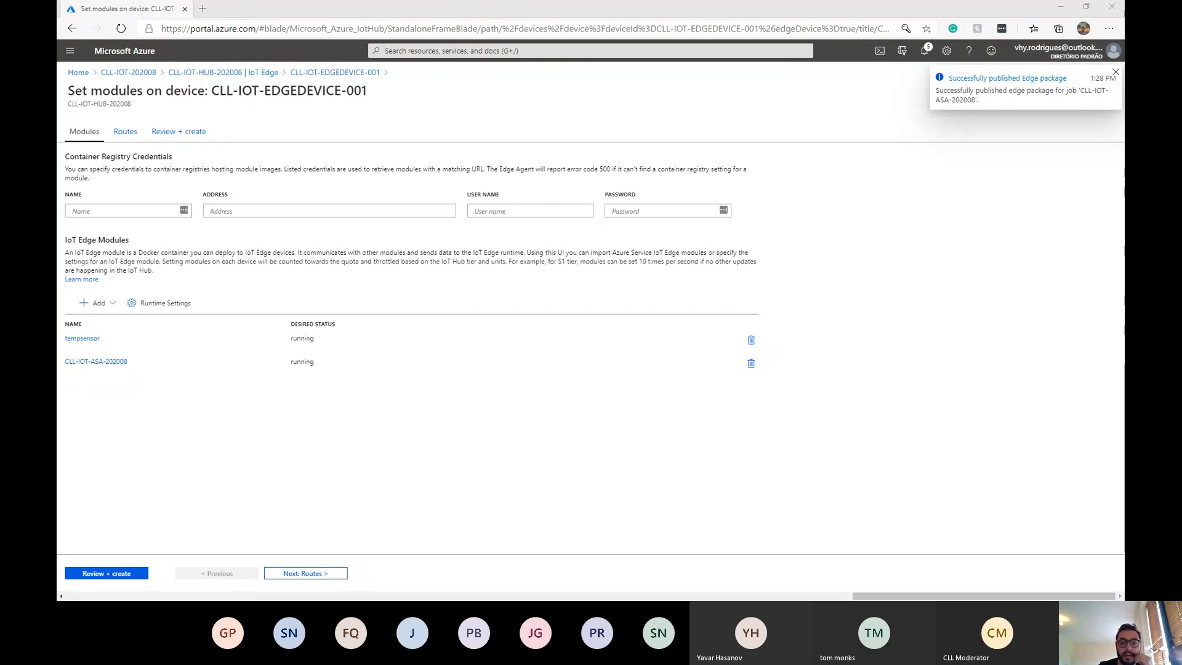
left_click(109, 363)
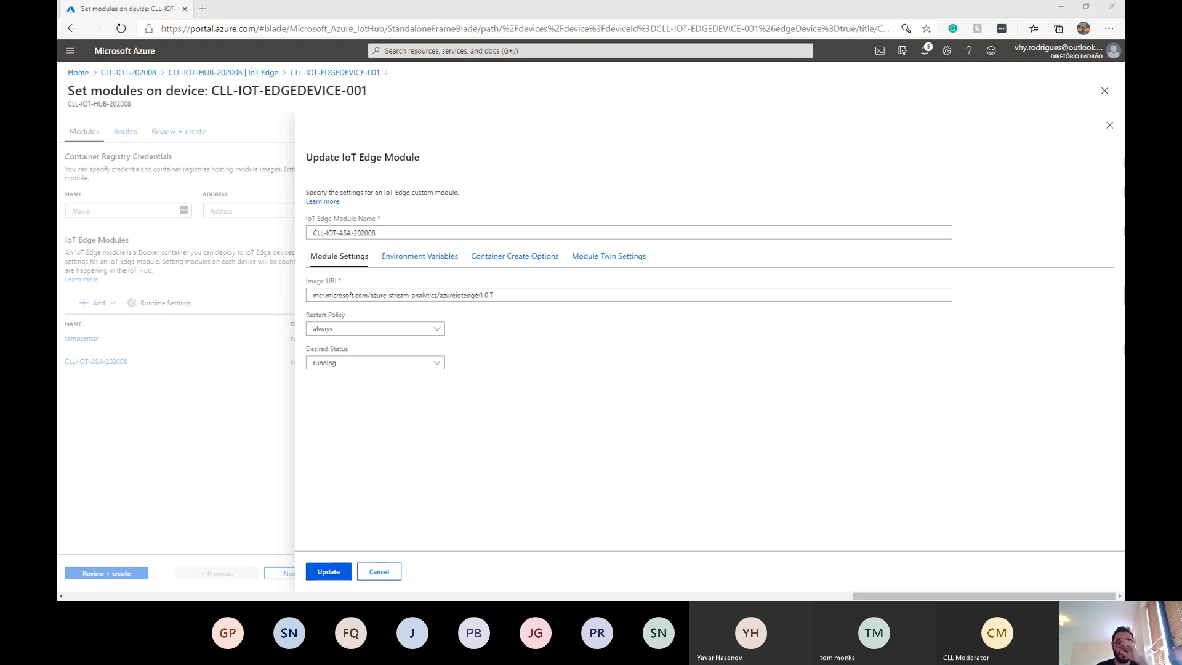
left_click(379, 572)
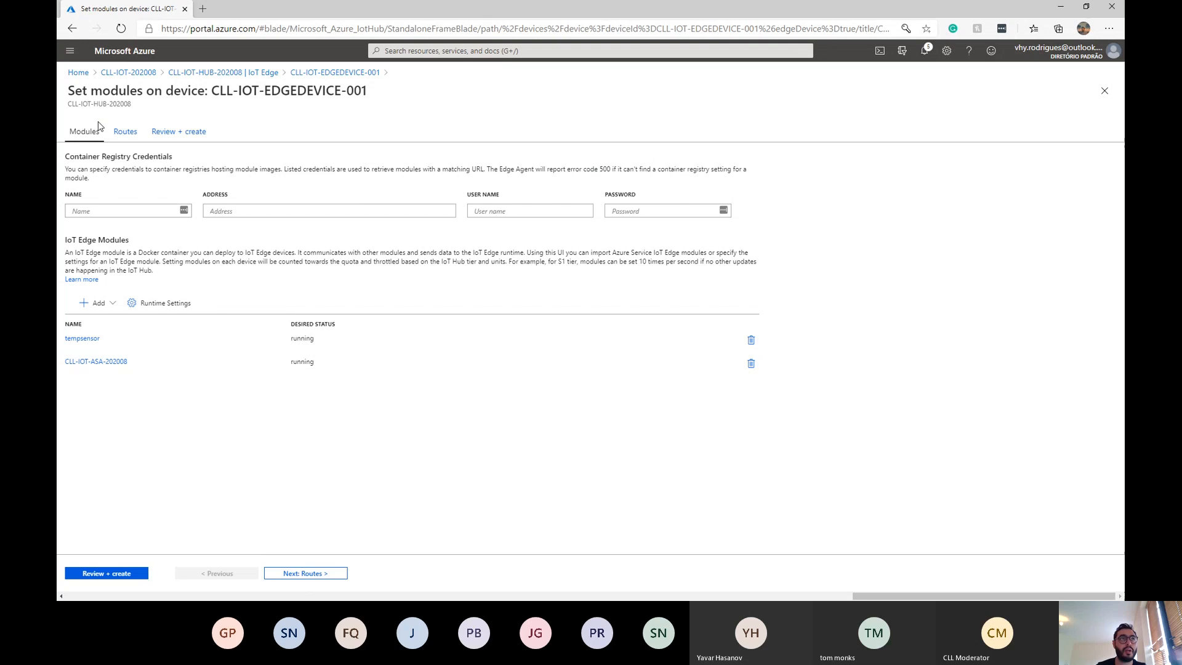
Rename the default route as telemetryToCloud and set its value to FROM /messages/modules/tempsensor/* INTO $upstream
left_click(123, 131)
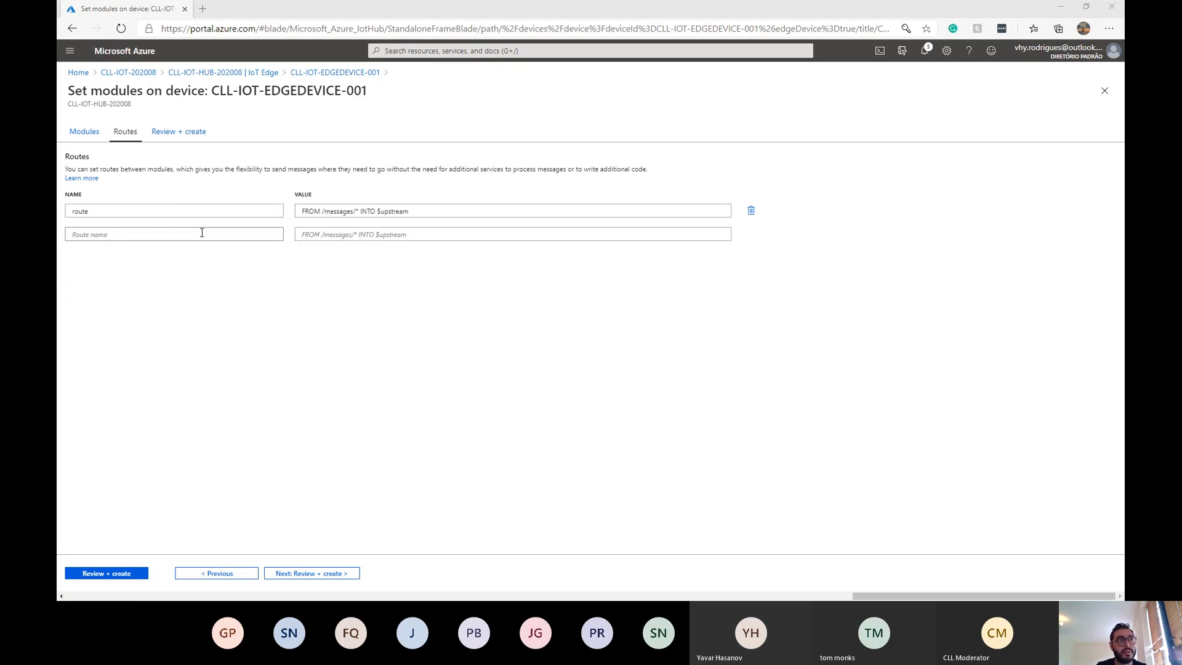
left_click(213, 211)
key("ctrl+a")
type("telemetryToCloud")
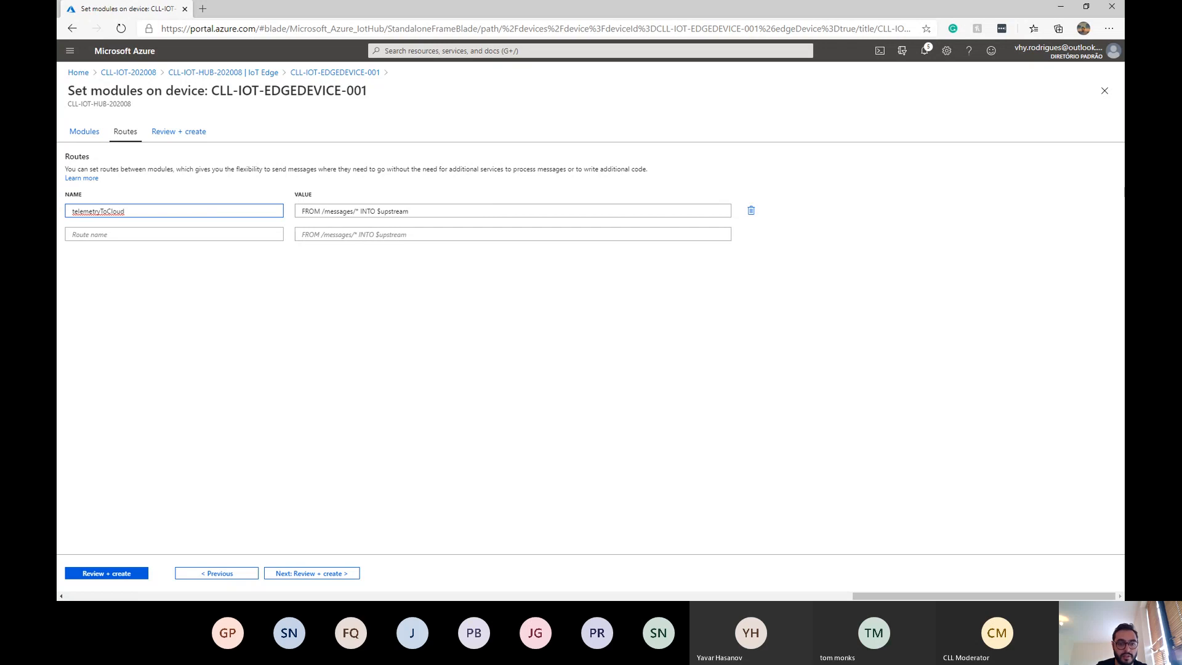
key("alt+Tab")
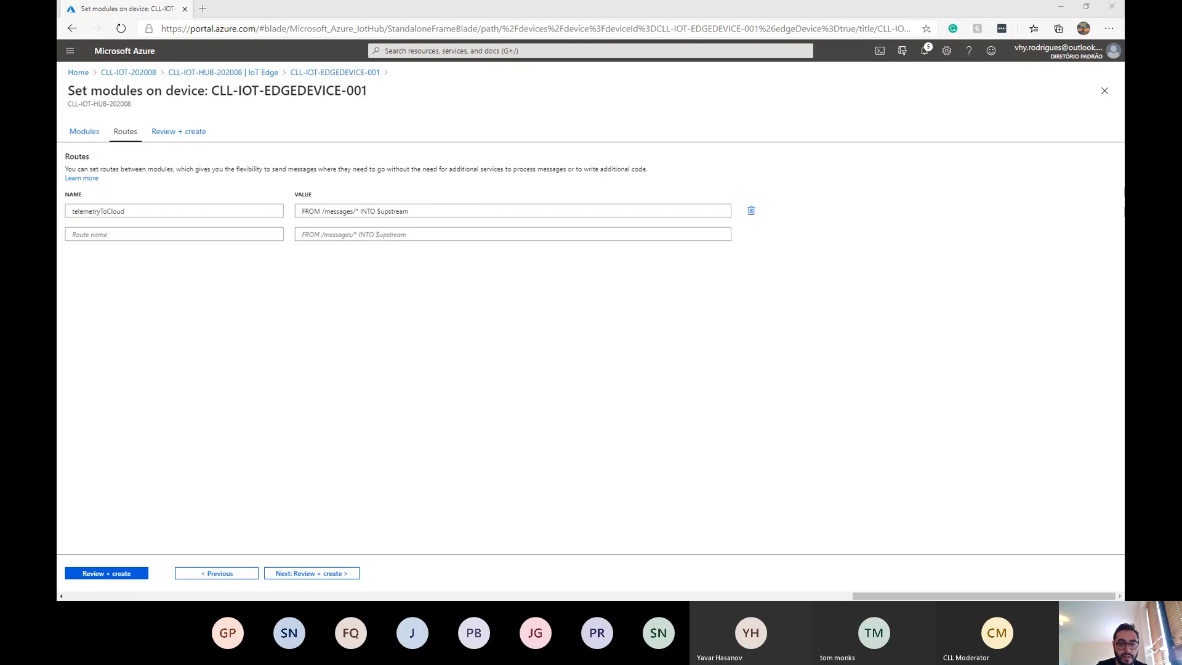
left_click(346, 212)
key("ctrl+a")
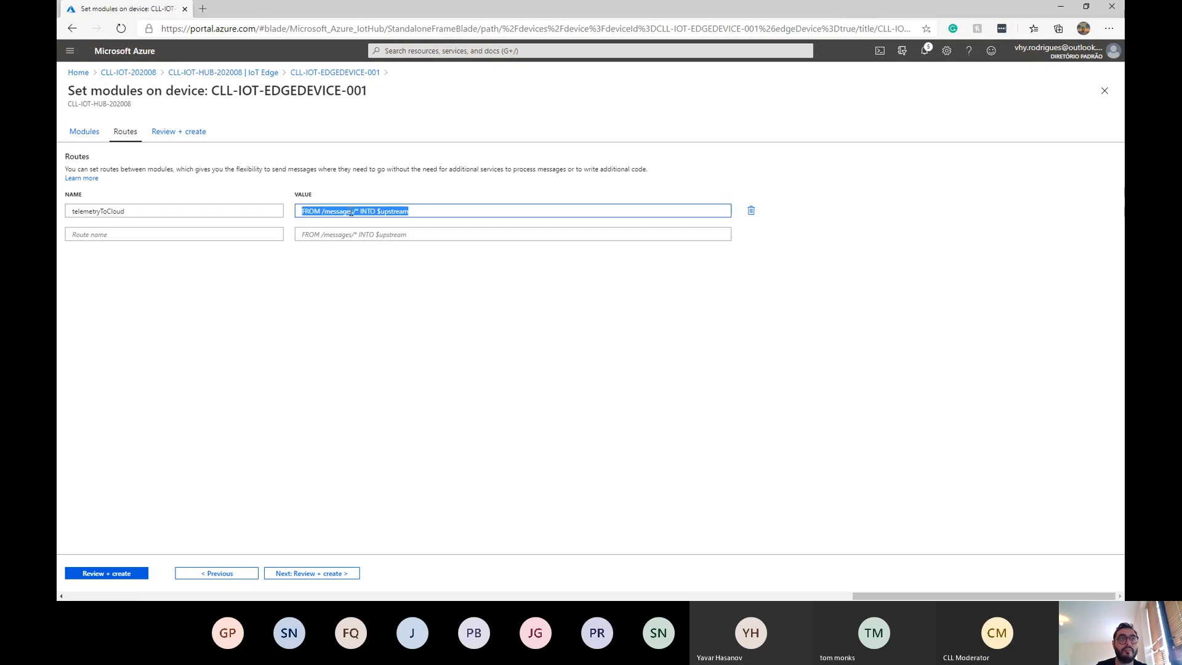
type("FROM /messages/modules/tempsensor/* INTO $upstream")
Add a route named alertsToReset with the value FROM /messages/modules/CLL-IOT-ASA-202008/* INTO BrokeredEndpoint("/modules/tempsensor/inputs/control")
key("alt+Tab")
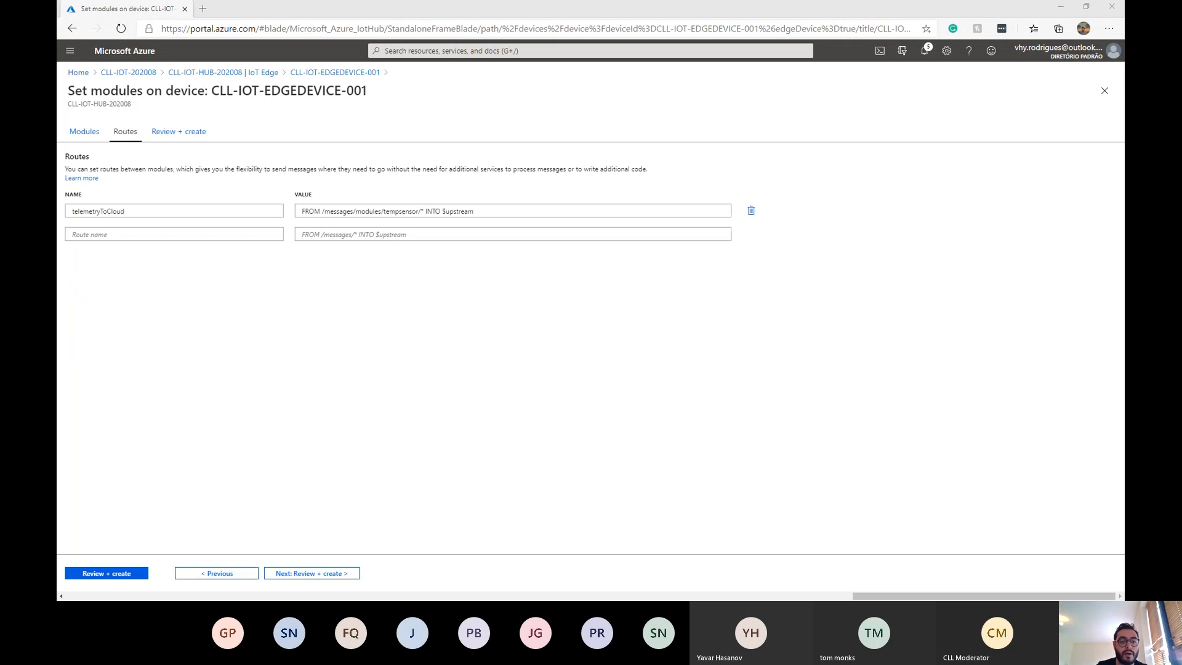
left_click(119, 235)
type("alertsToReset")
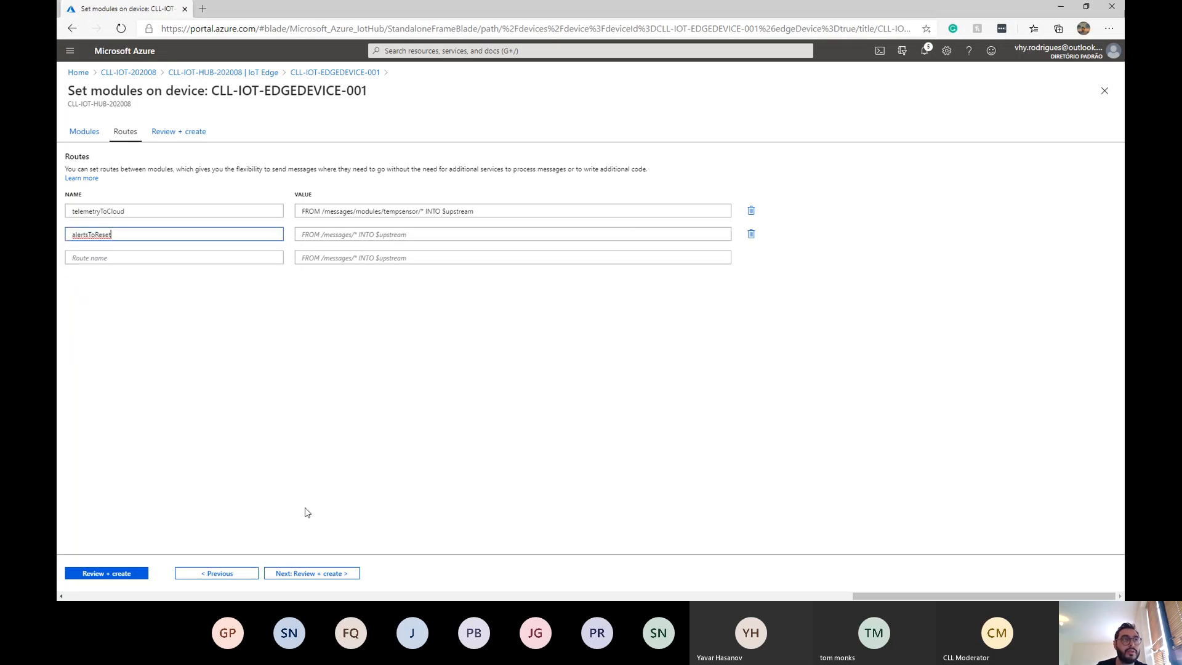
key("alt+Tab")
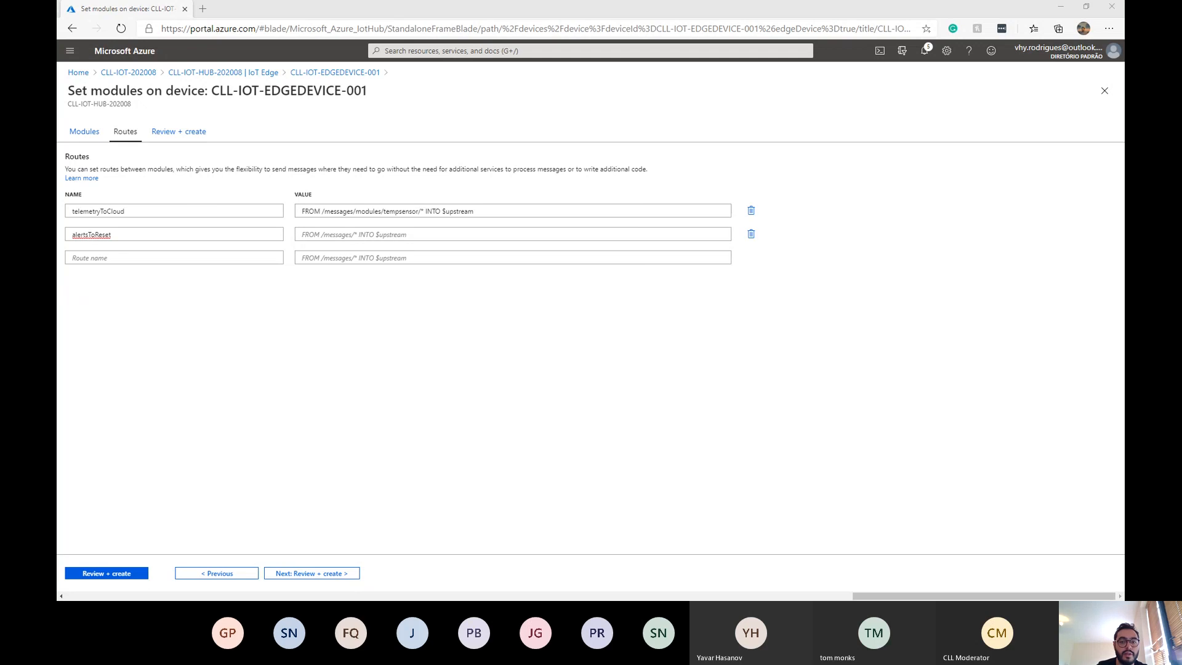
left_click(509, 234)
type("FROM /messages/modules/CLL-IOT-ASA-202008/* INTO BrokeredEndpoint(\"/modules/tempsensor/inputs/control\")")
Add a route named telemetryToAsa with the value FROM /messages/modules/tempsensor/* INTO BrokeredEndpoint("/modules/CLL-IOT-ASA-202008/inputs/temperature")
left_click(203, 257)
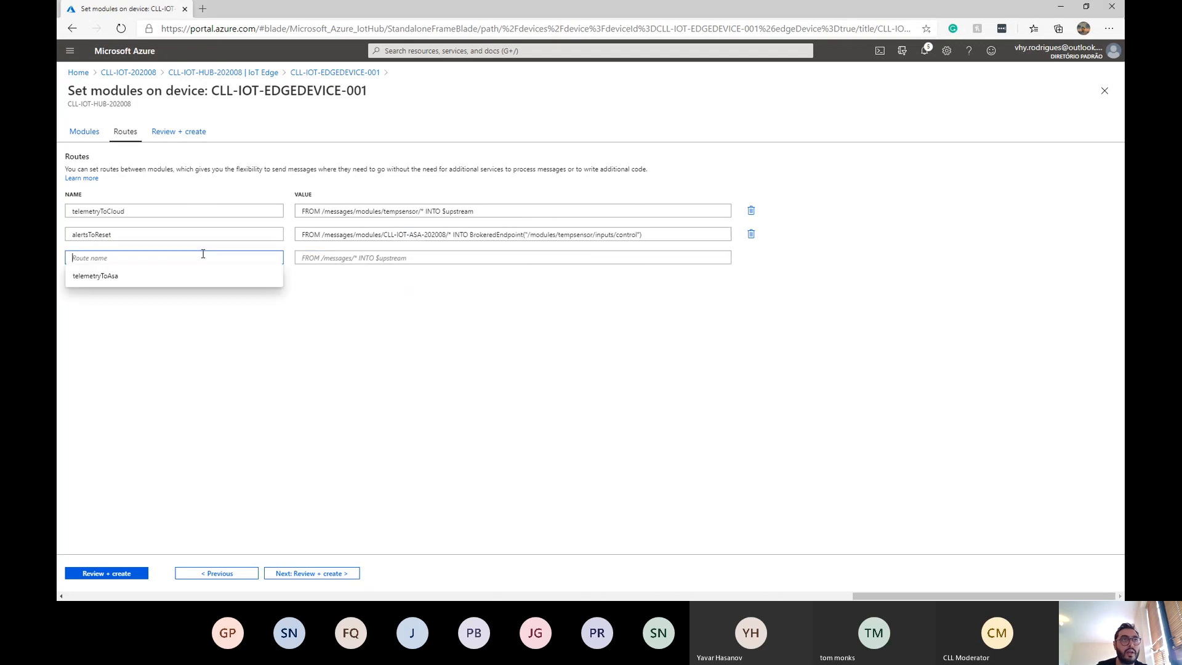
key("alt+Tab")
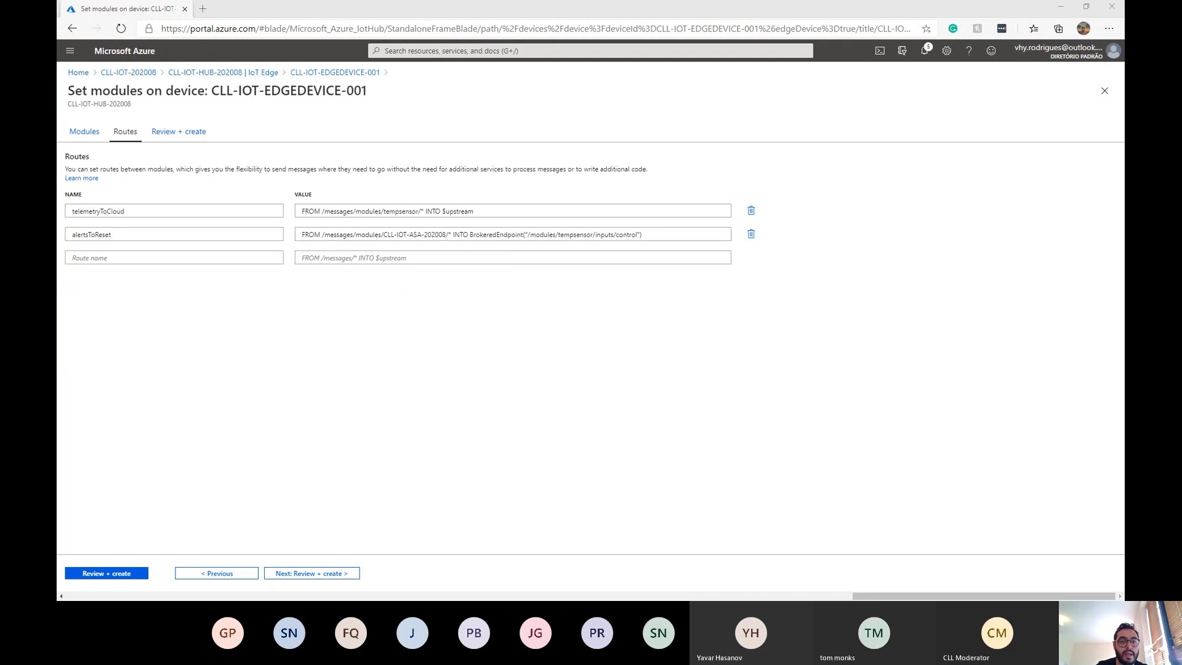
left_click(145, 258)
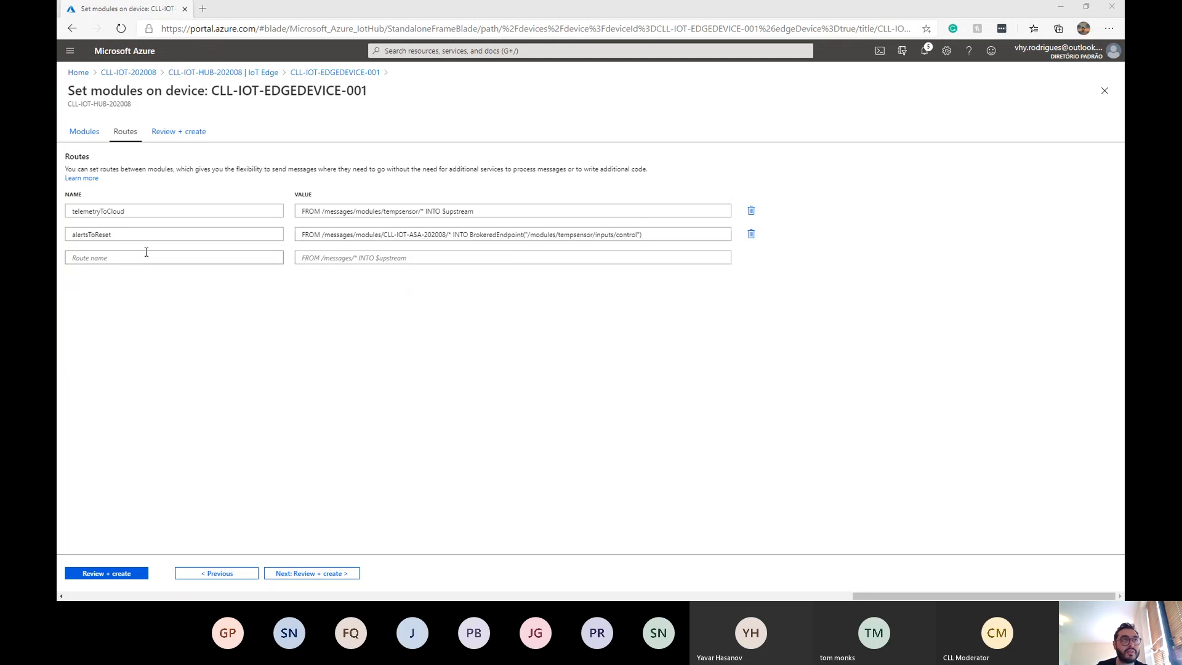
type("telemetryToAsa")
key("alt+Tab")
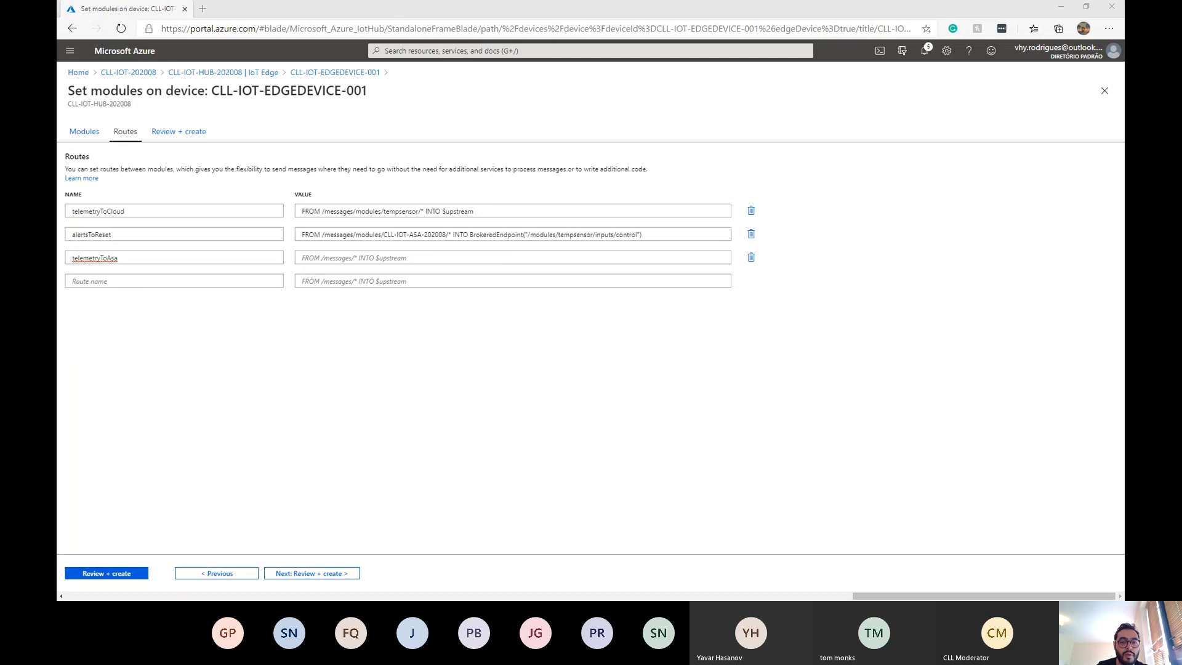
left_click(471, 258)
type("FROM /messages/modules/tempsensor/* INTO BrokeredEndpoint(\"/modules/CLL-IOT-ASA-202008/inputs/temperature\")")
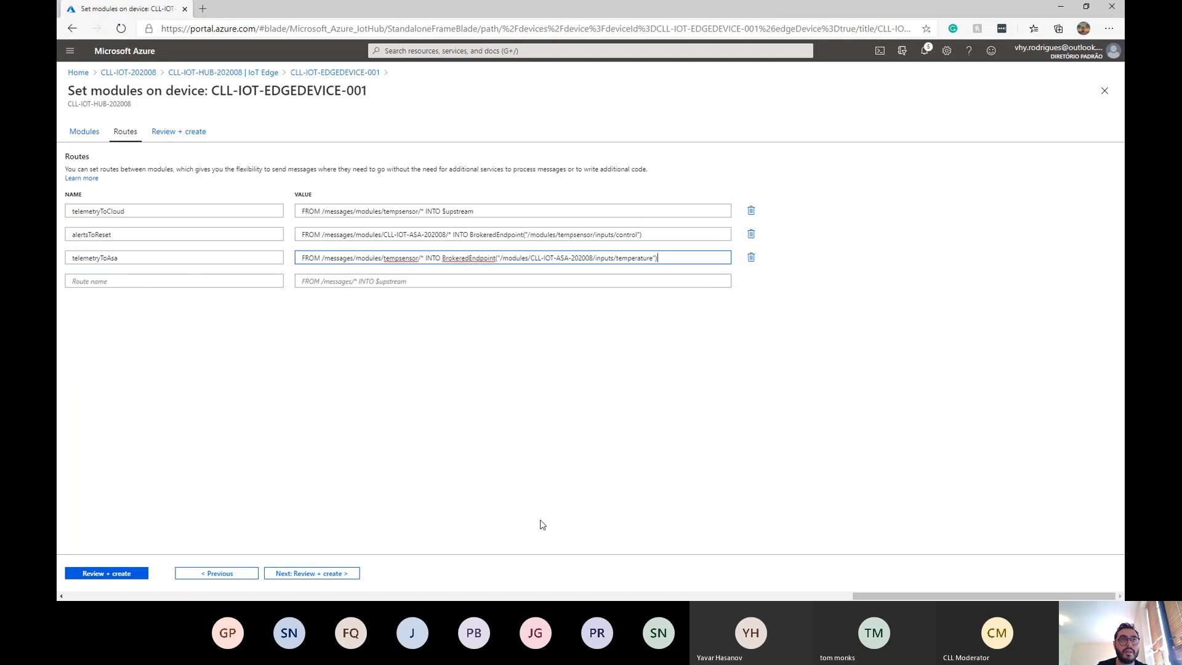
Check the alertsToReset and telemetryToAsa routes, highlighting the Stream Analytics module name in each value
key("alt+Tab")
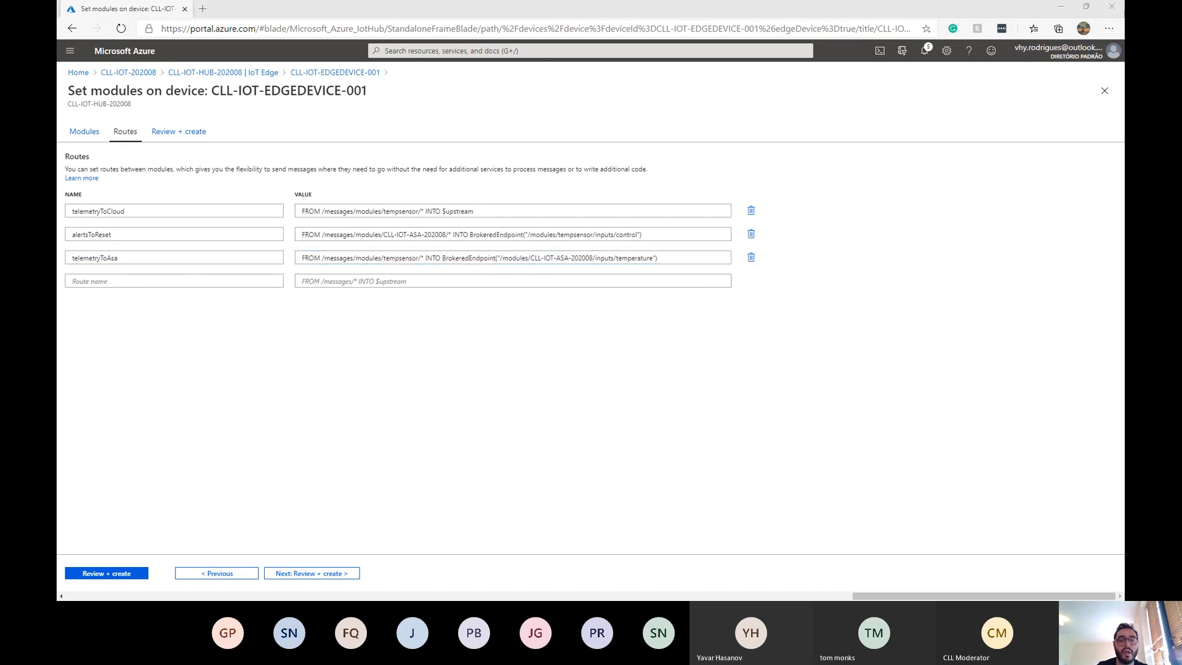
left_click(555, 377)
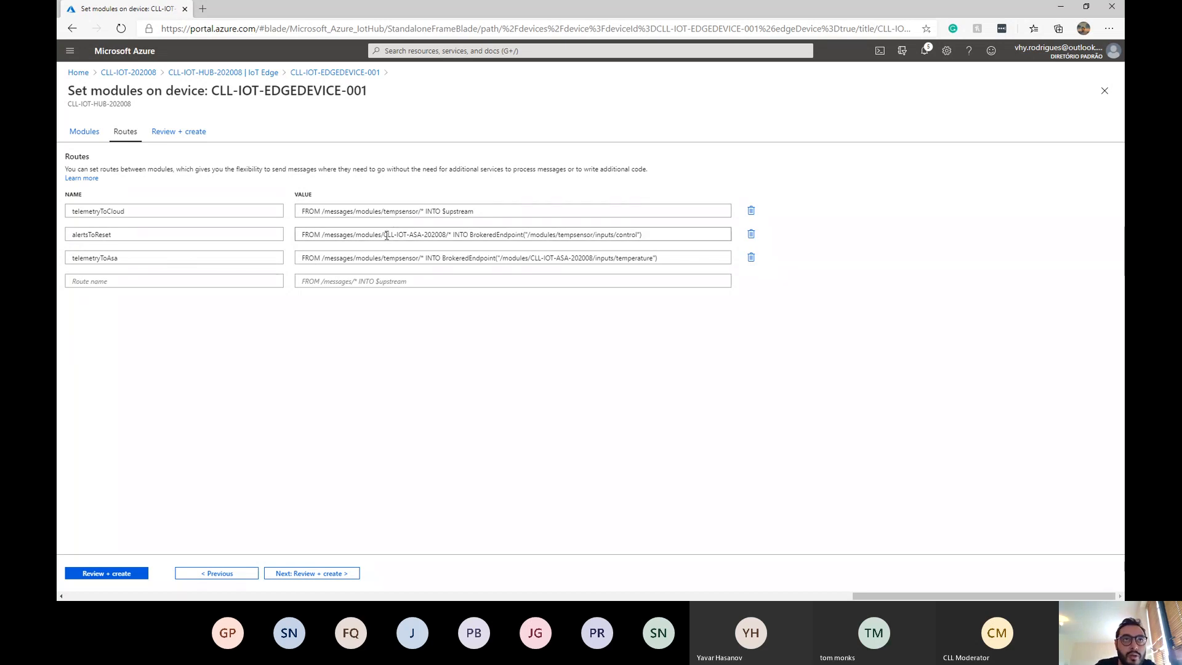
left_click_drag(386, 235, 447, 235)
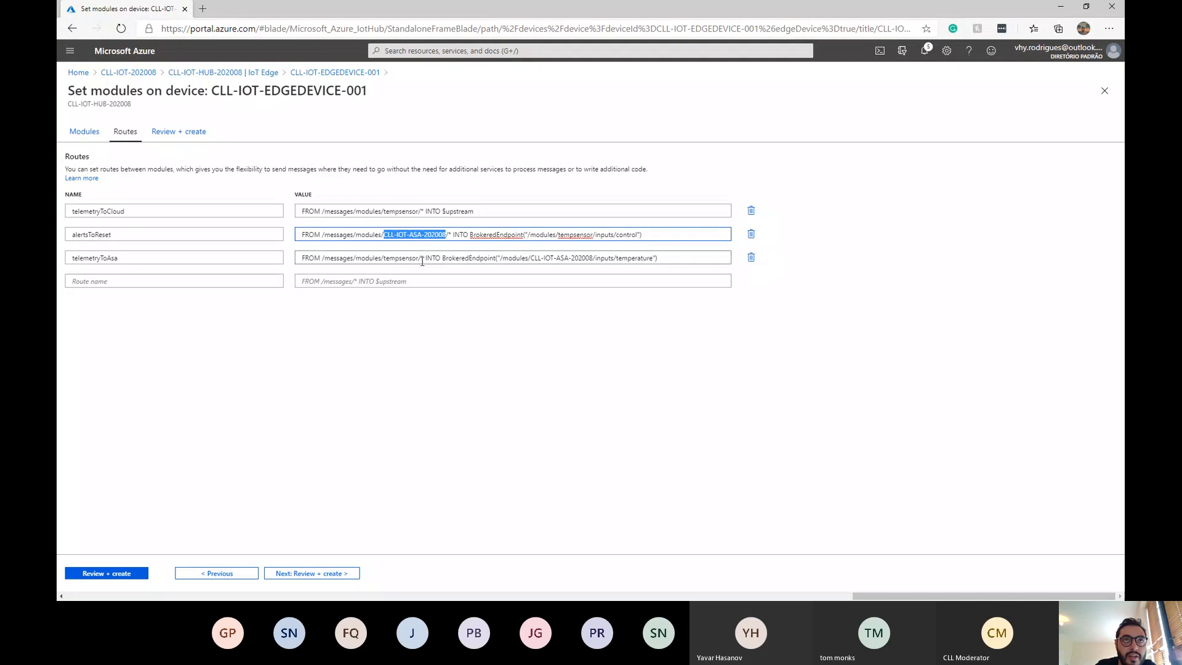
left_click_drag(530, 258, 594, 259)
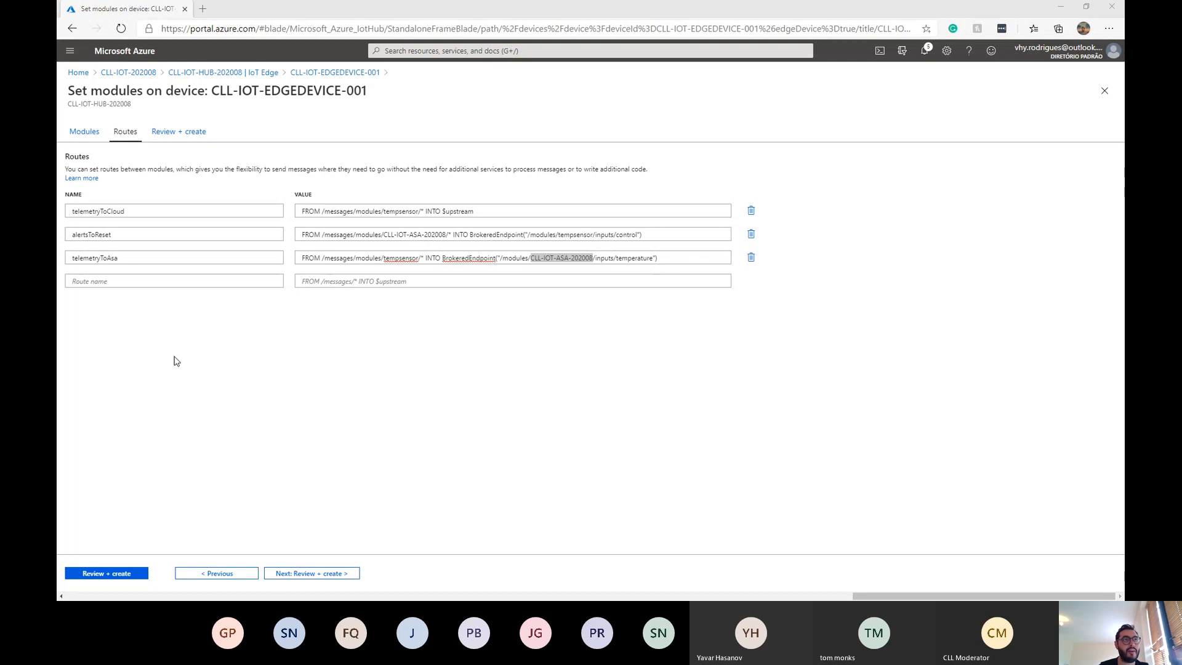
left_click(121, 234)
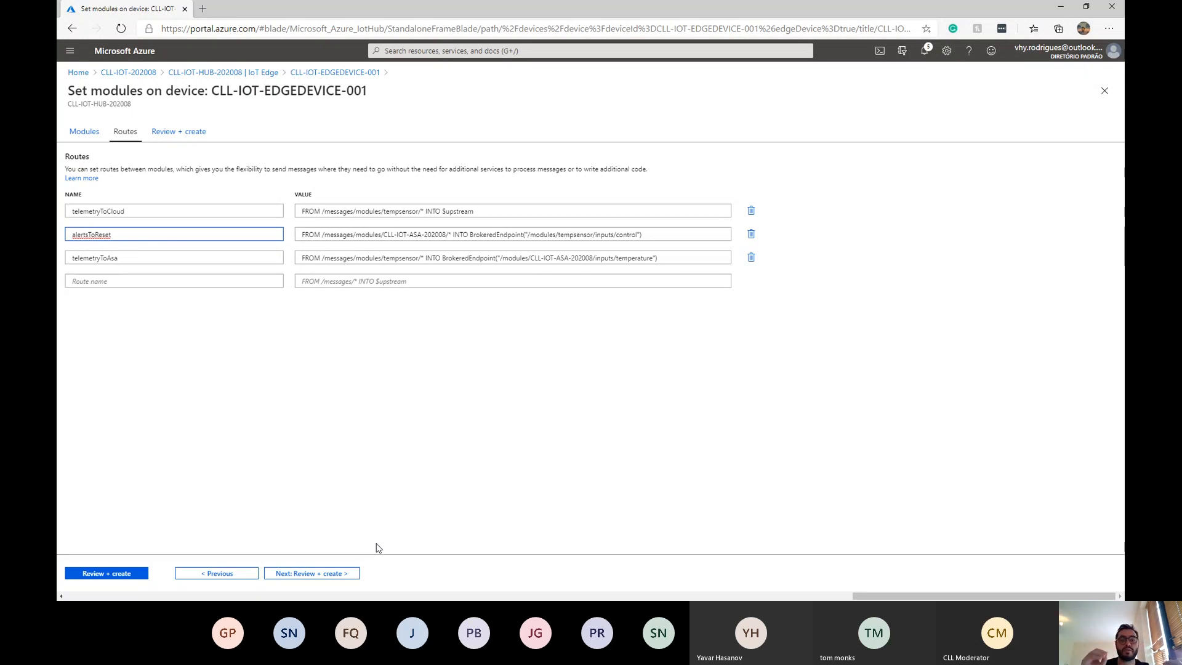
left_click(134, 254)
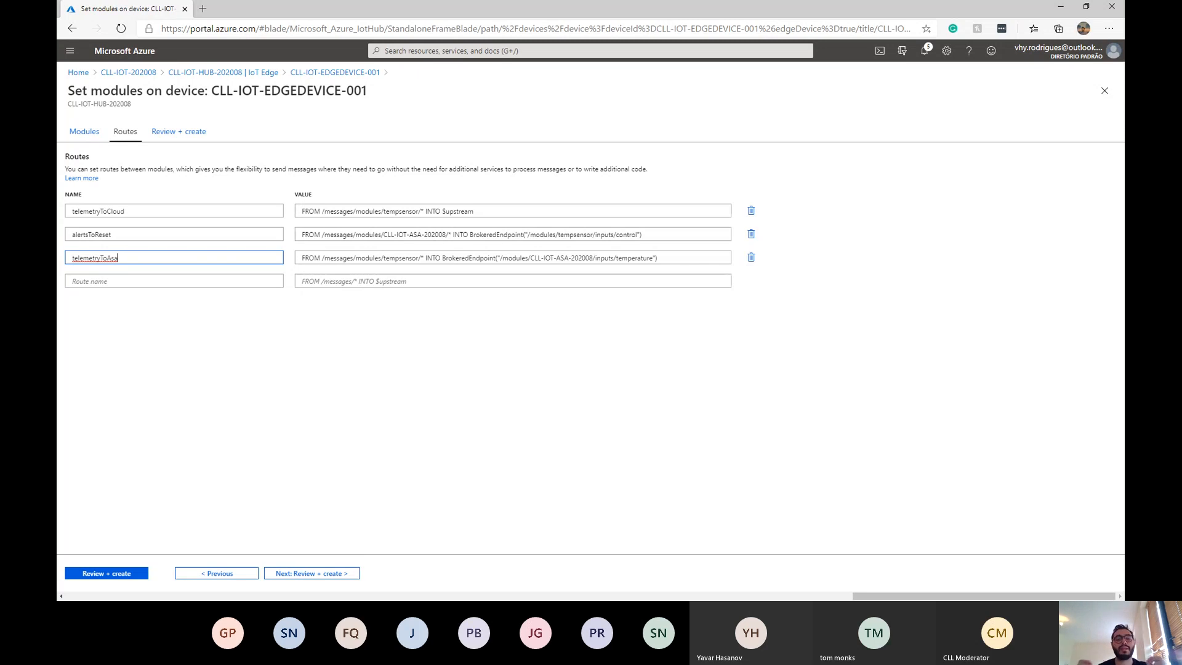
key("alt+Tab")
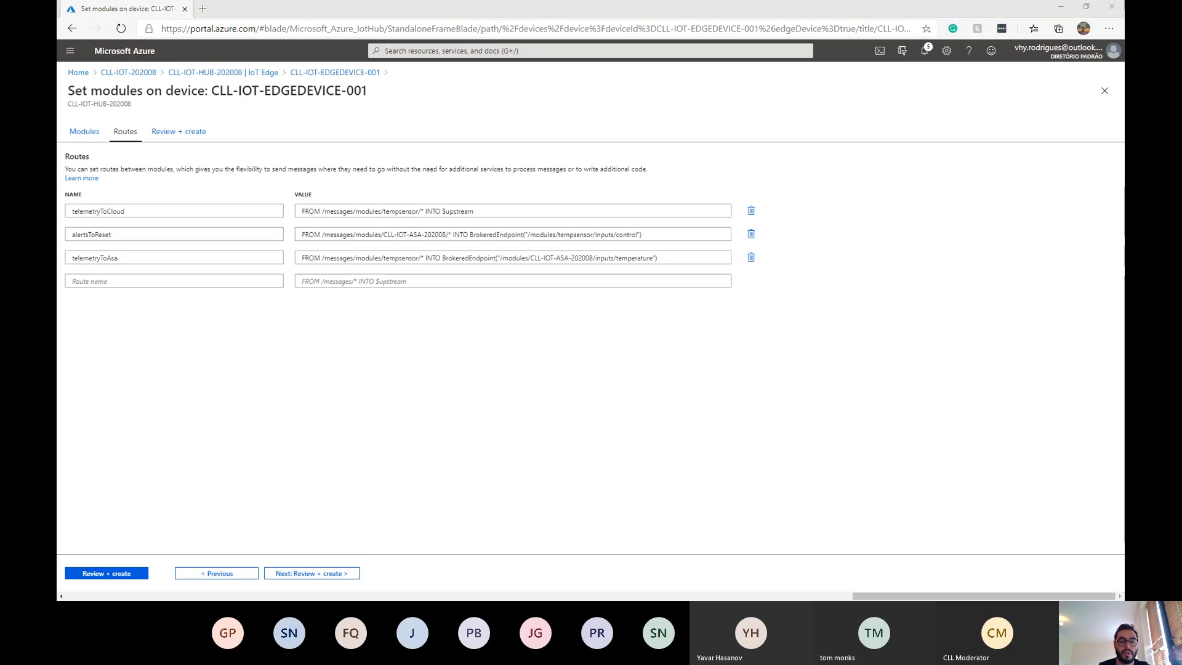
Review the deployment manifest, including the tempsensor image and the $edgeHub routes, and create the deployment
left_click(98, 574)
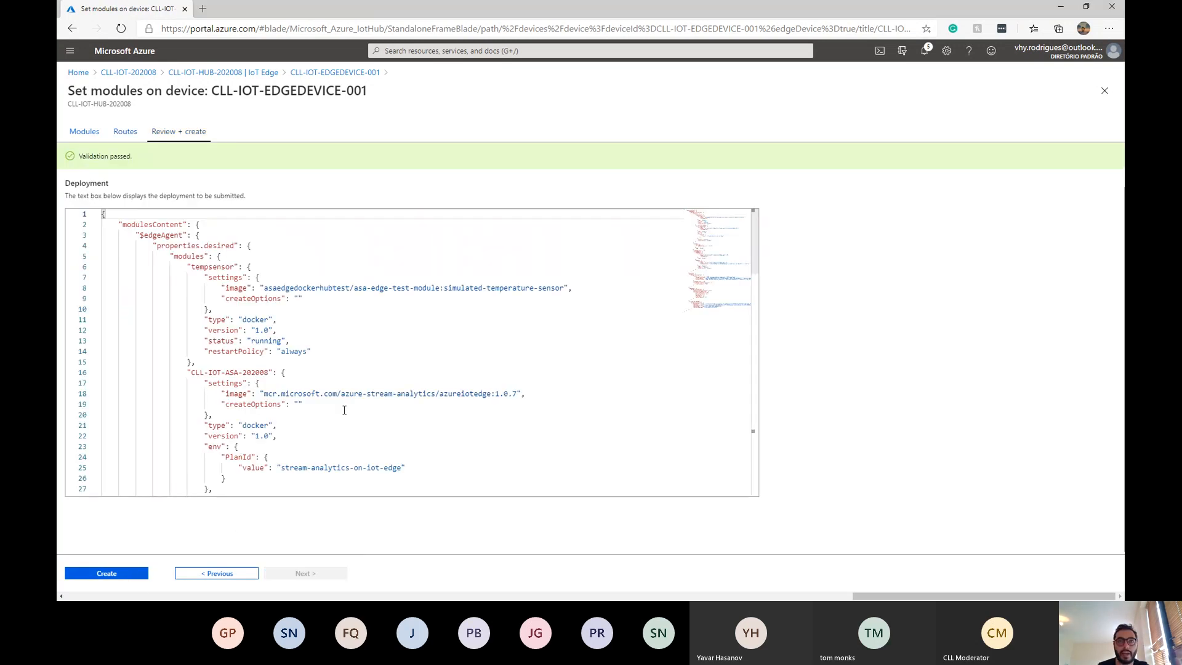
left_click(375, 300)
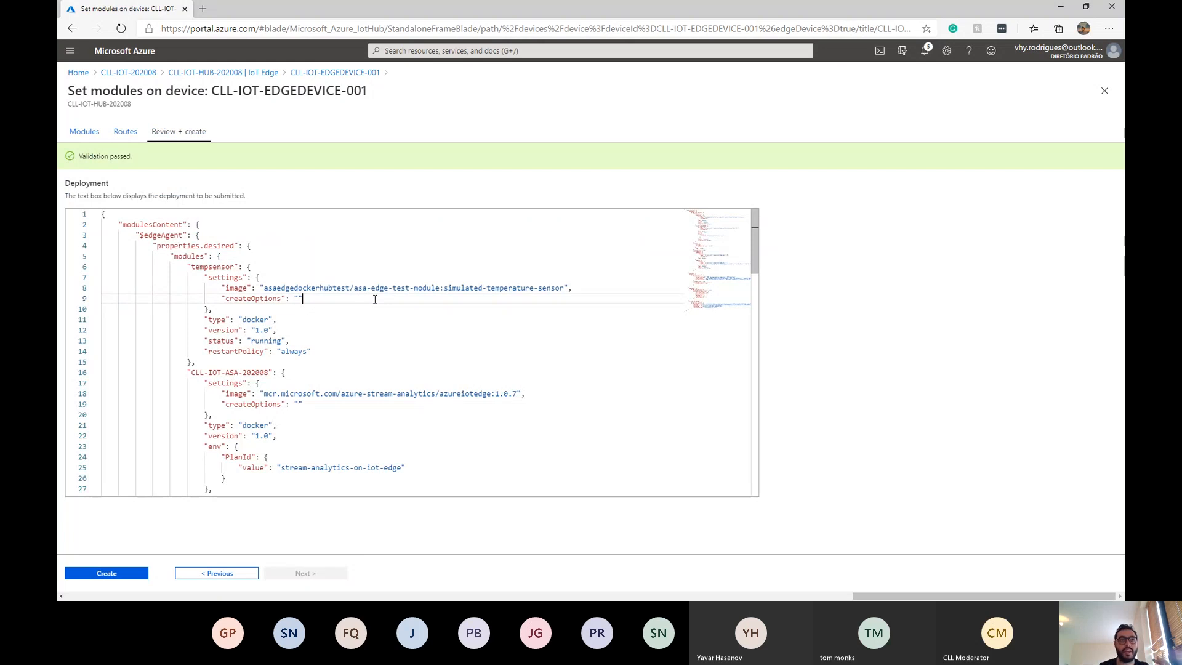
left_click_drag(264, 287, 528, 287)
scroll(409, 367, "down", 3)
scroll(409, 367, "down", 8)
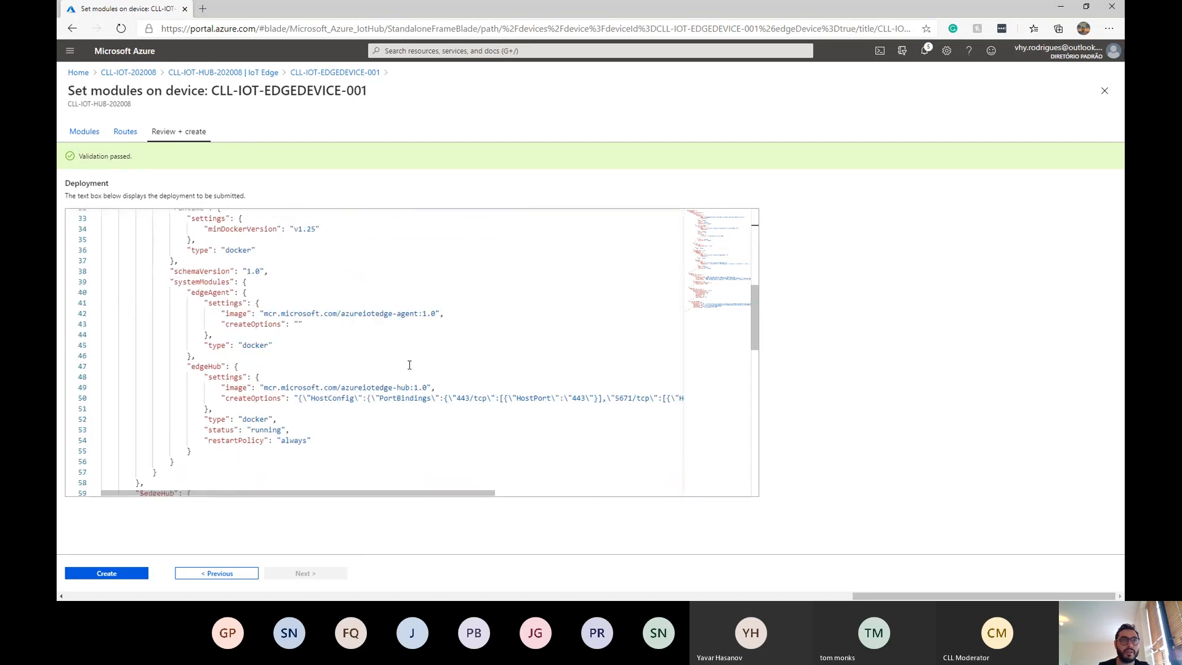
scroll(336, 400, "down", 4)
left_click_drag(265, 386, 316, 386)
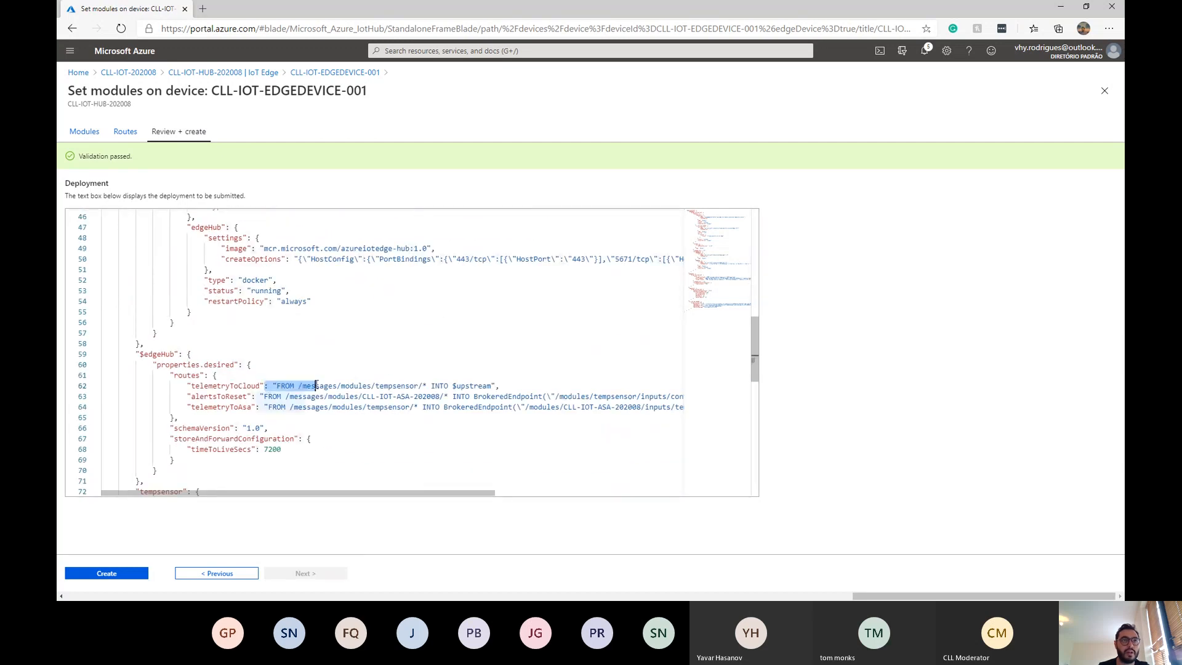
left_click_drag(161, 364, 230, 364)
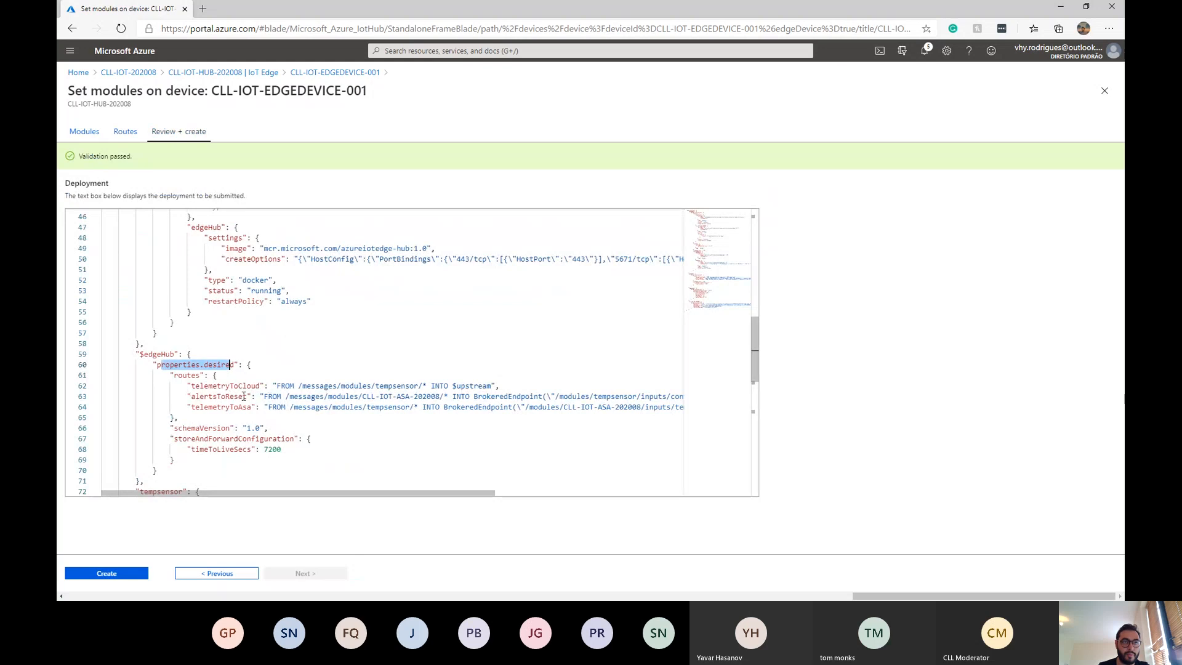
left_click(151, 548)
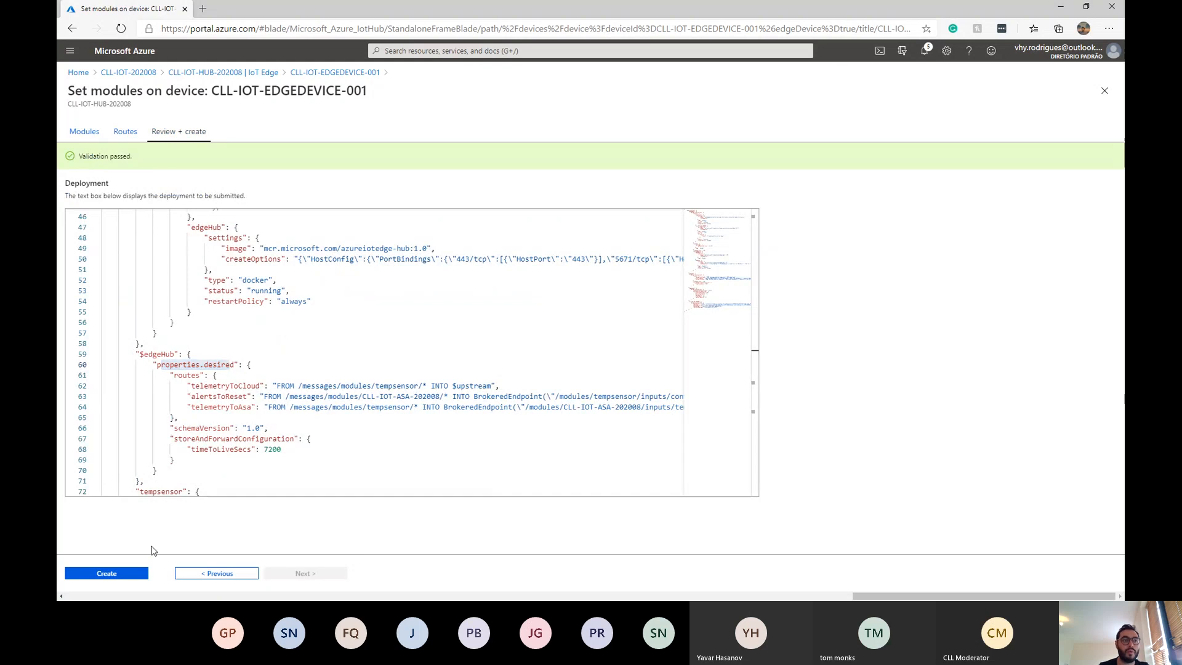
left_click(126, 573)
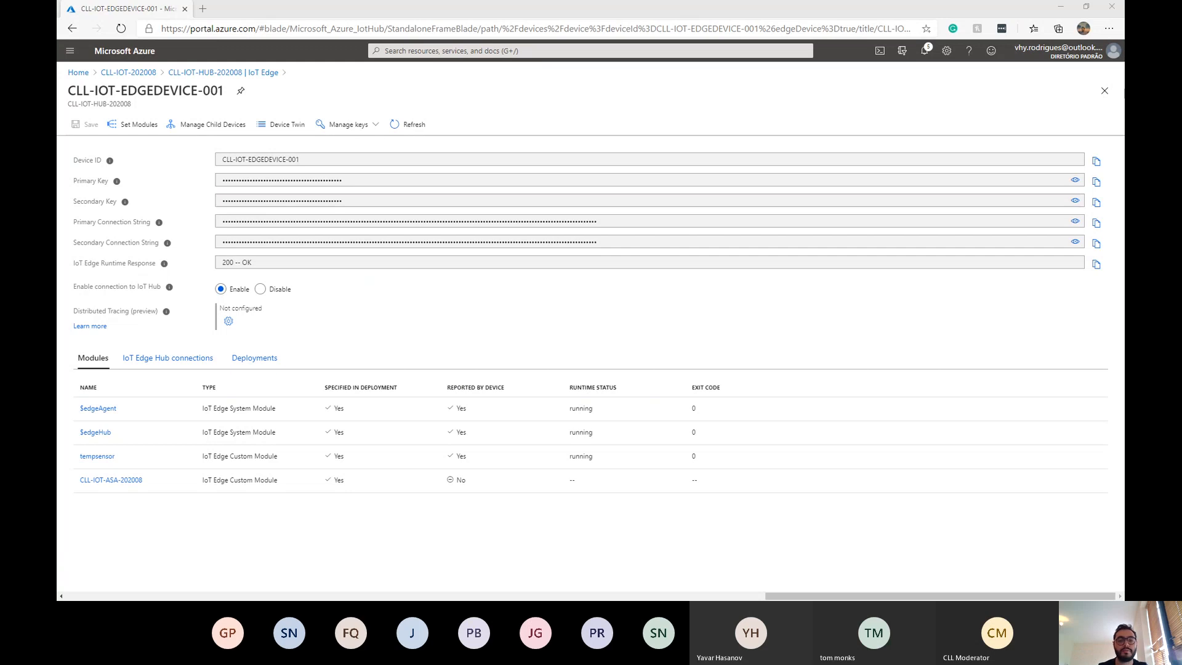
Switch to the edge device's terminal, clear its output and list the modules with iotedge list
key("alt+Tab")
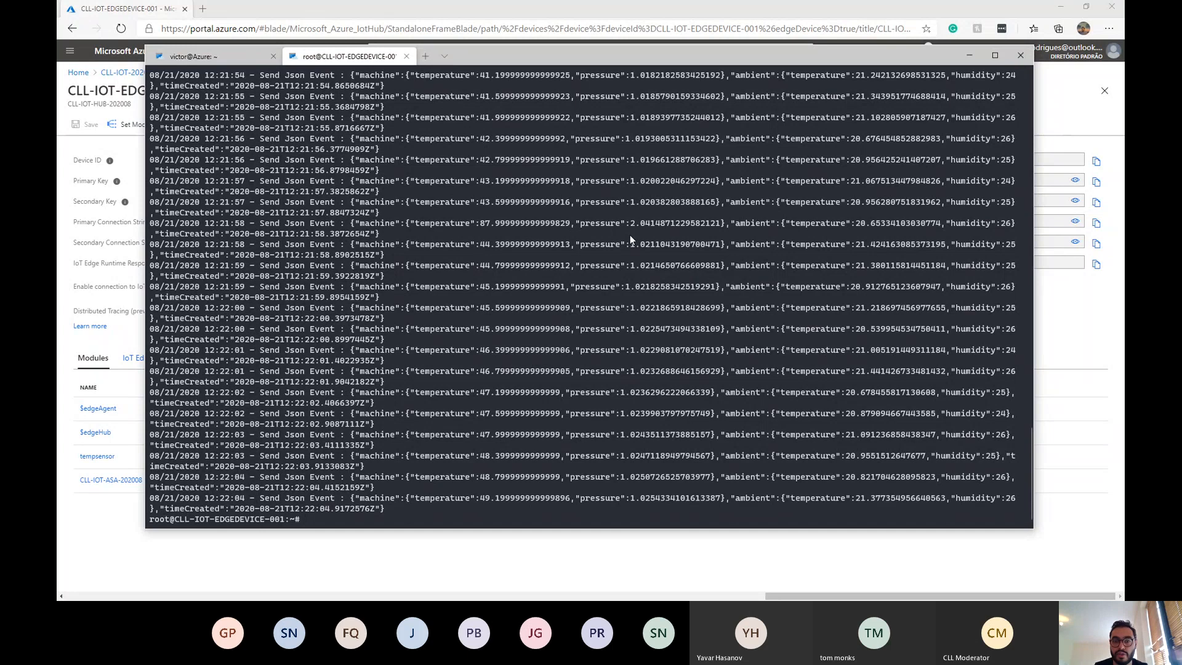
type("io")
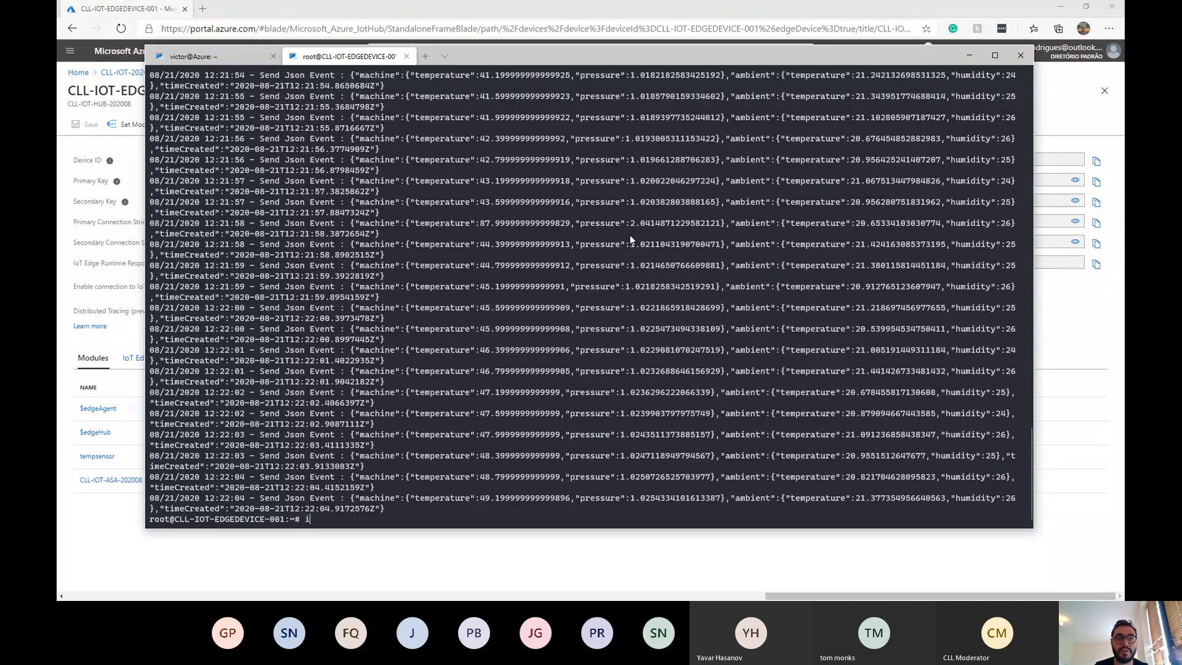
key("BackSpace")
key("BackSpace")
type("clear")
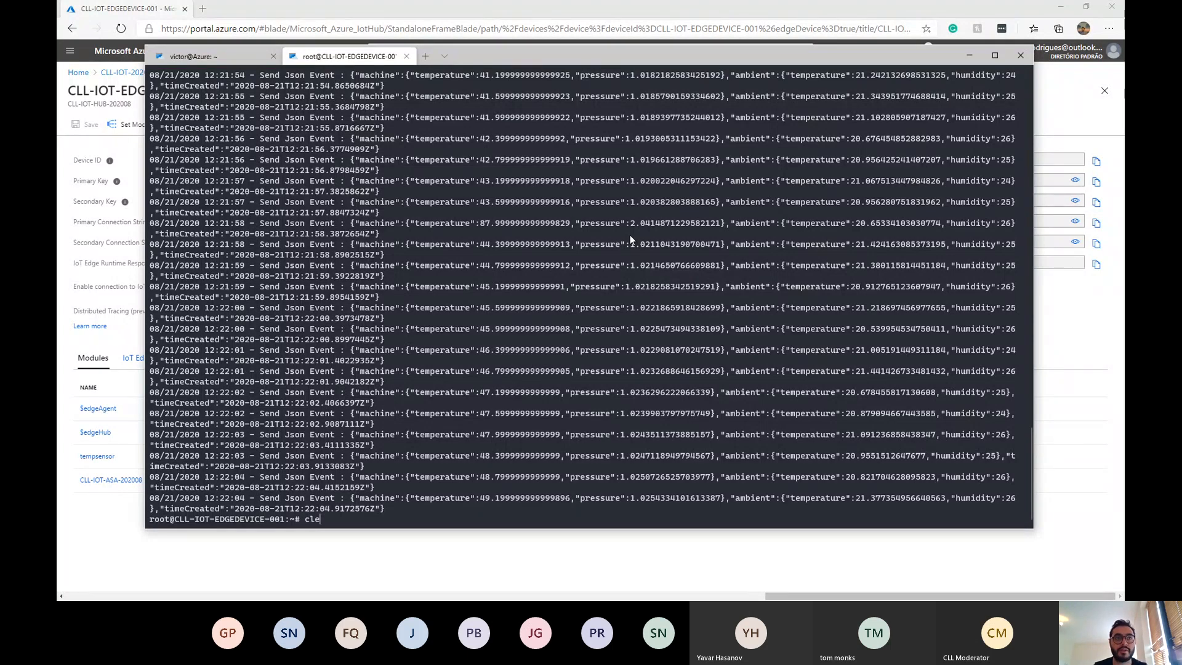
key("Return")
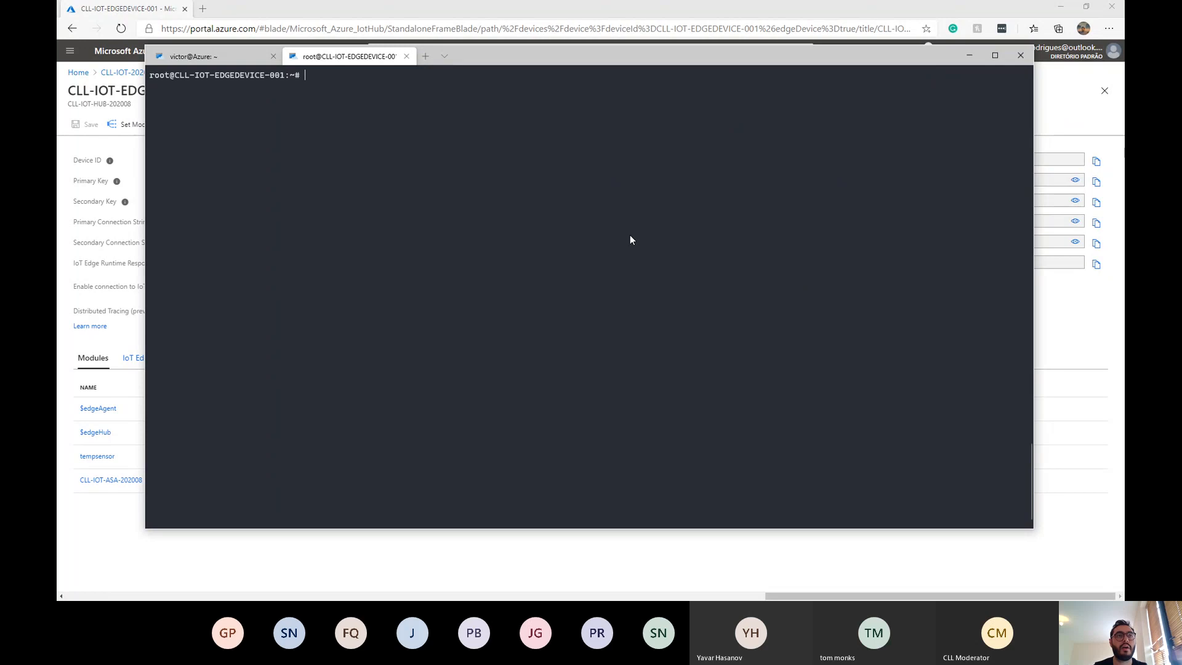
type("iotedge list")
key("Return")
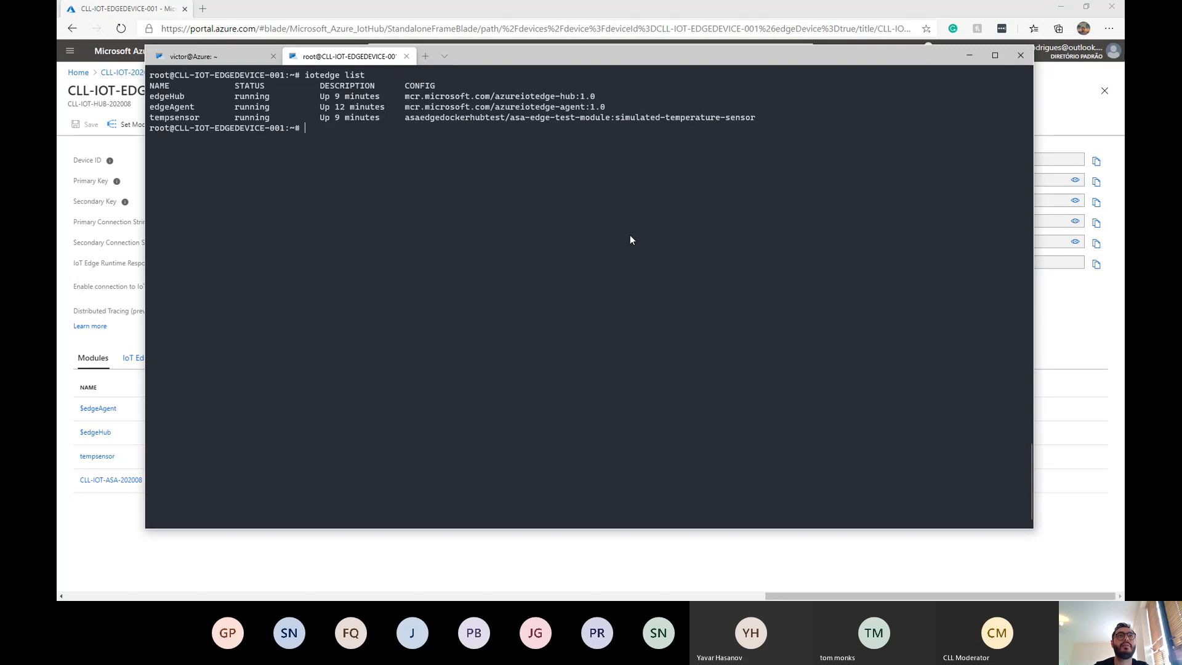
Rerun iotedge list repeatedly to check whether the Stream Analytics module has started on the device
key("Up")
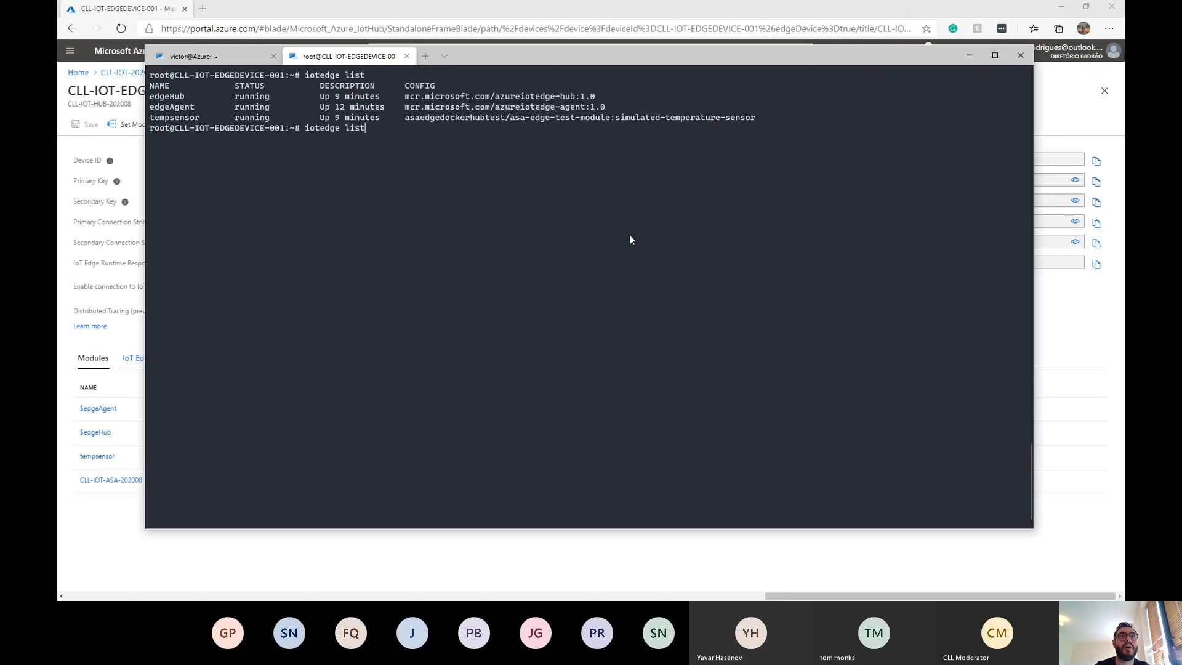
key("Return")
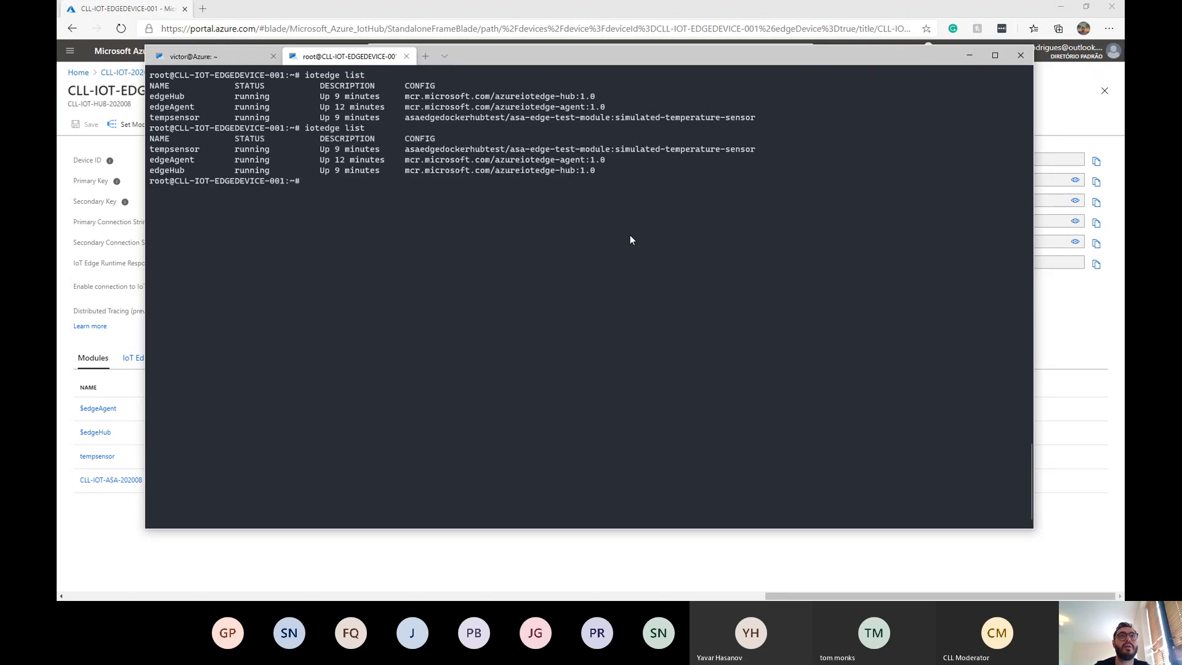
key("Up")
key("Return")
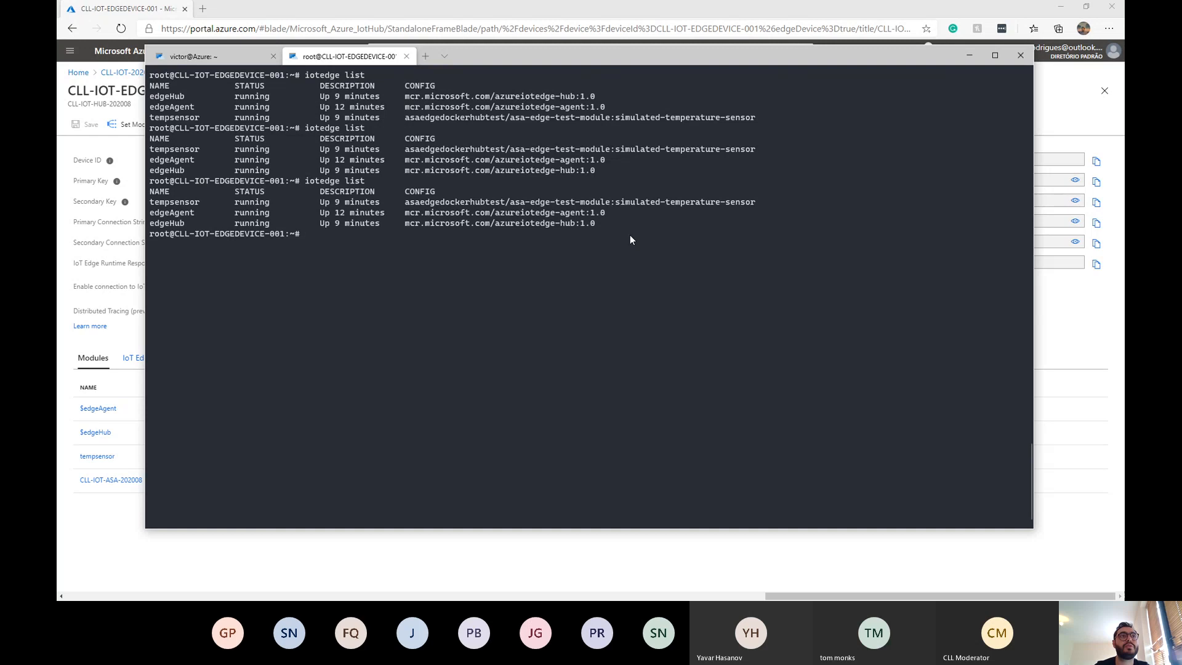
key("Up")
key("Return")
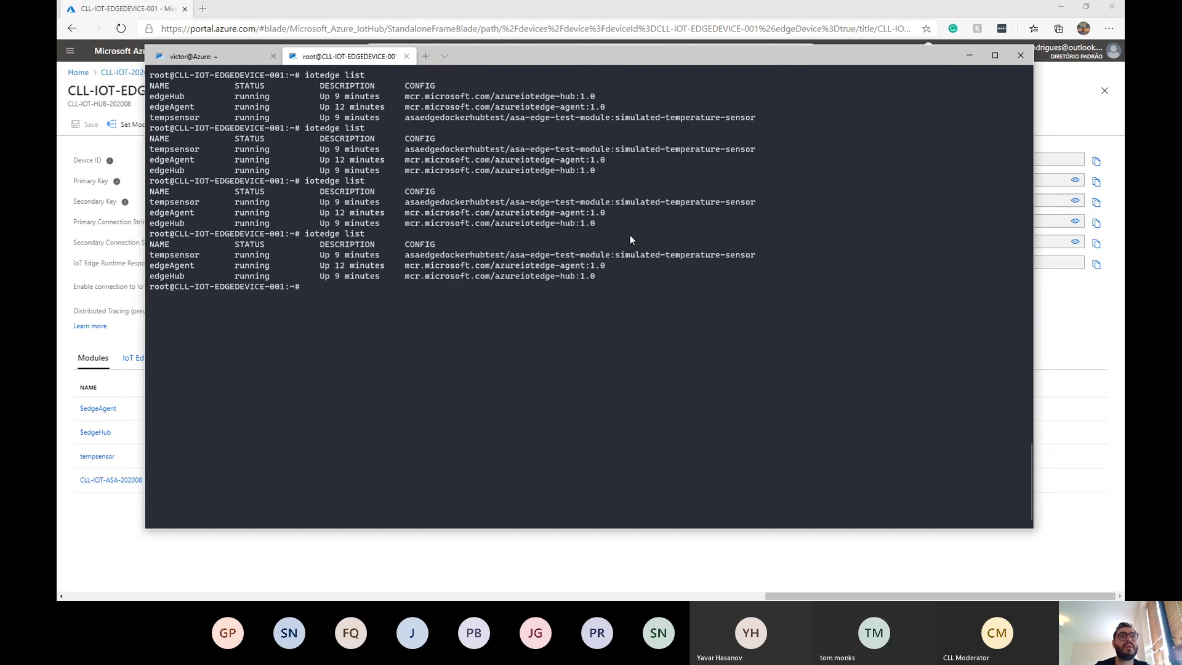
key("Up")
key("Return")
key("Up")
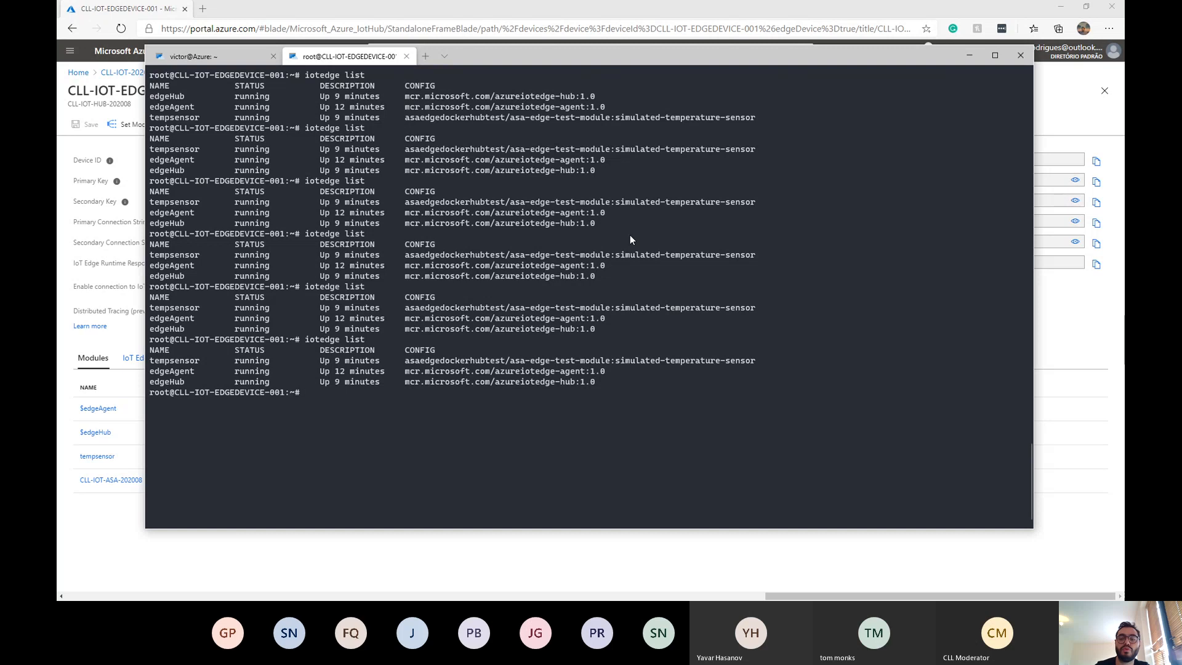
key("Up")
key("Return")
key("Up")
key("Return")
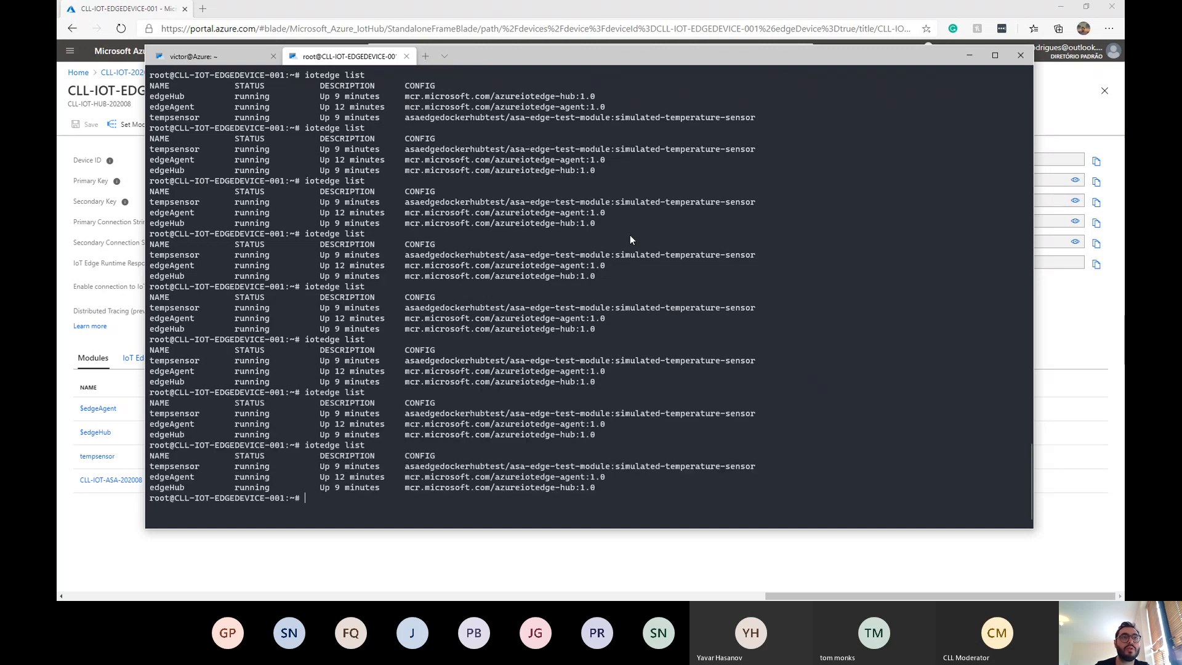
Return to the Azure portal and refresh the CLL-IOT-EDGEDEVICE-001 page to check the module statuses
left_click(419, 548)
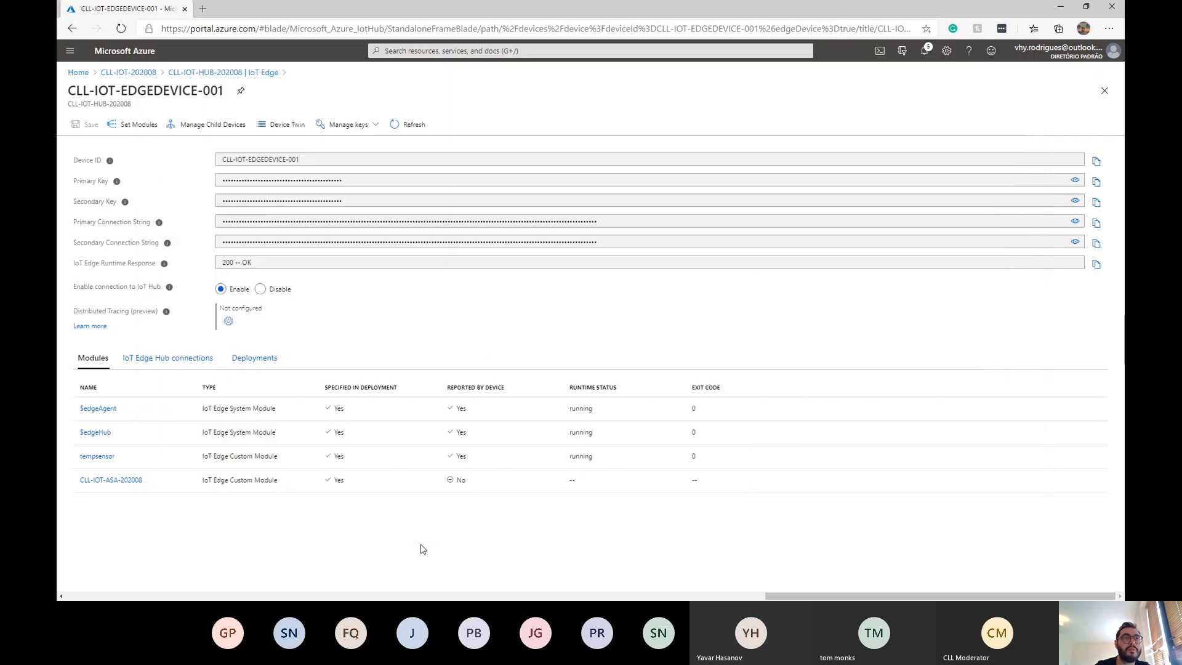
left_click(393, 122)
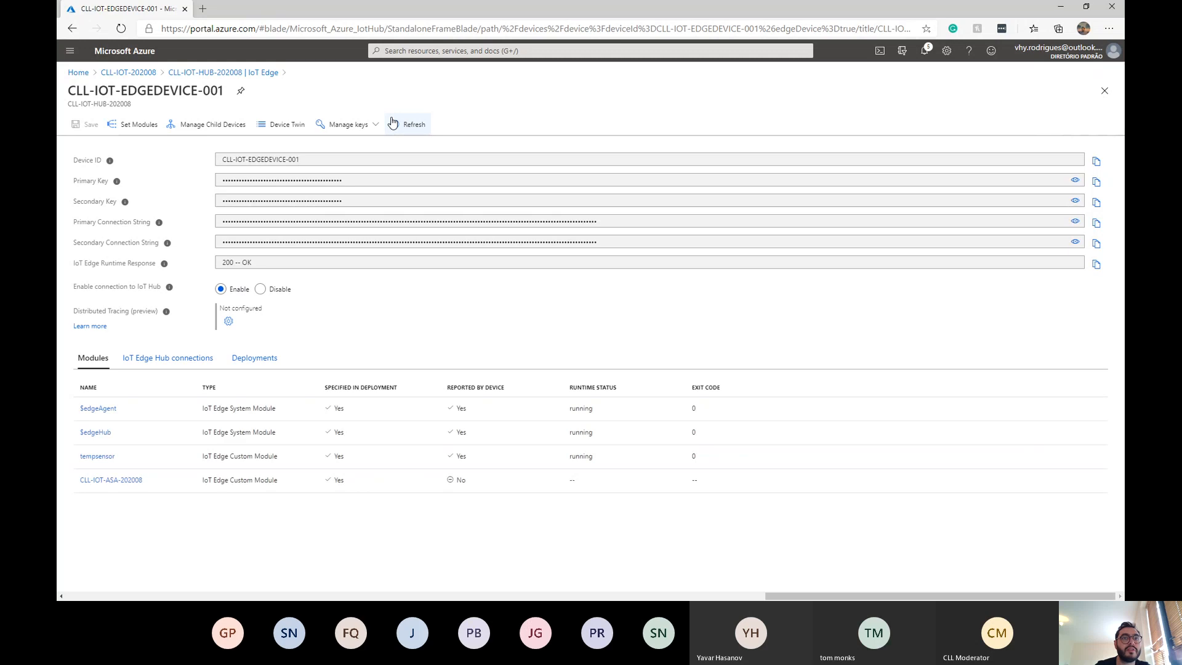
left_click(393, 123)
left_click(392, 123)
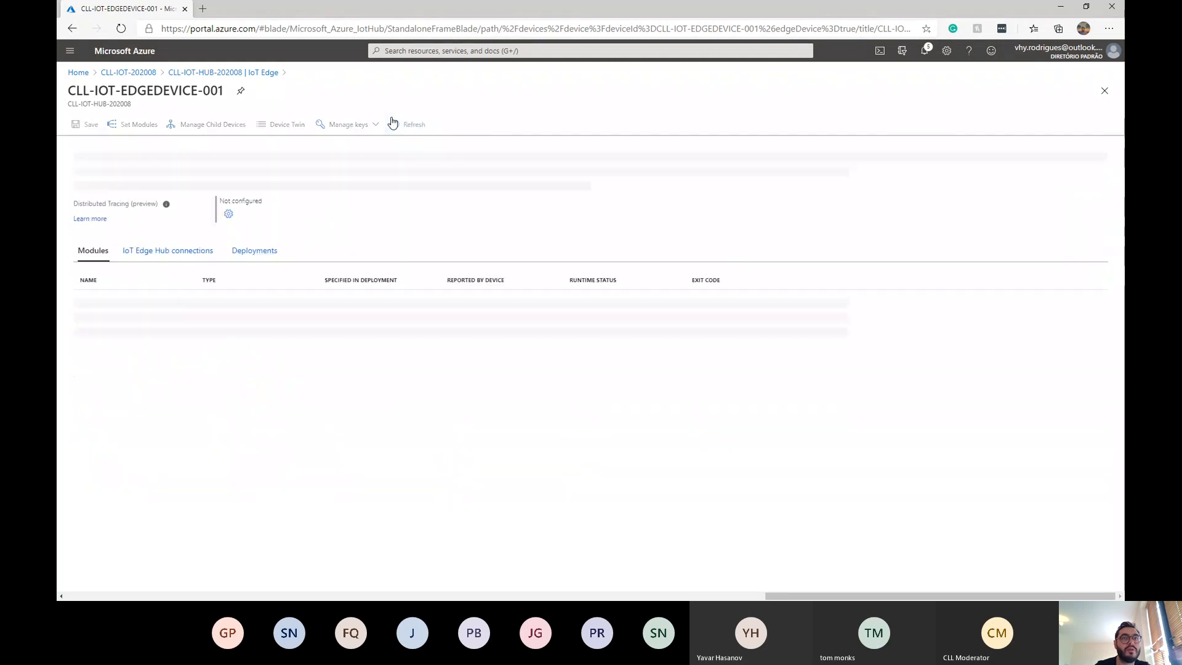
left_click(393, 123)
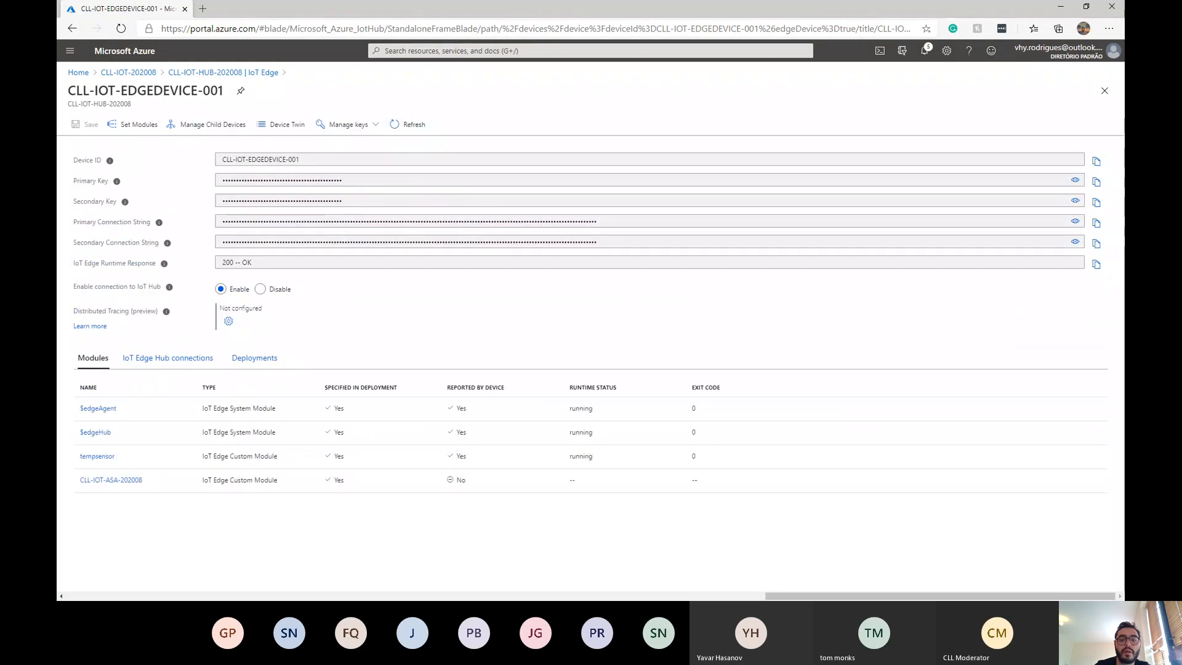
Switch back to the terminal and rerun iotedge list to look for the CLL-IOT-ASA-202008 module
key("alt+Tab")
key("Up")
key("Return")
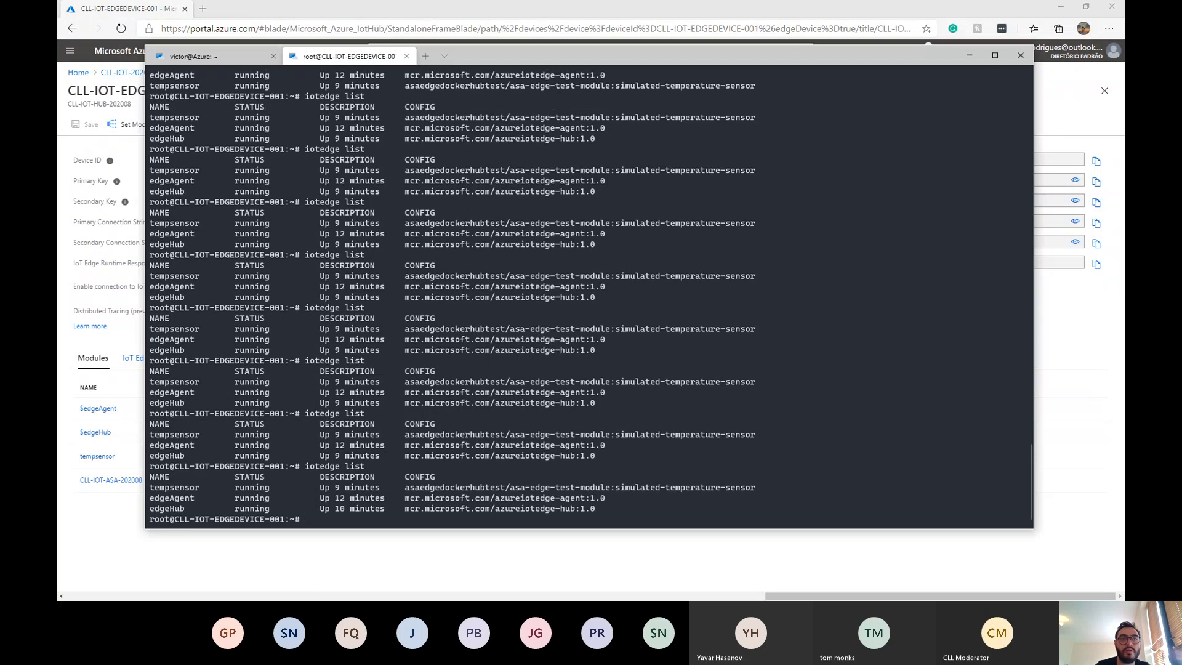
key("Up")
key("Return")
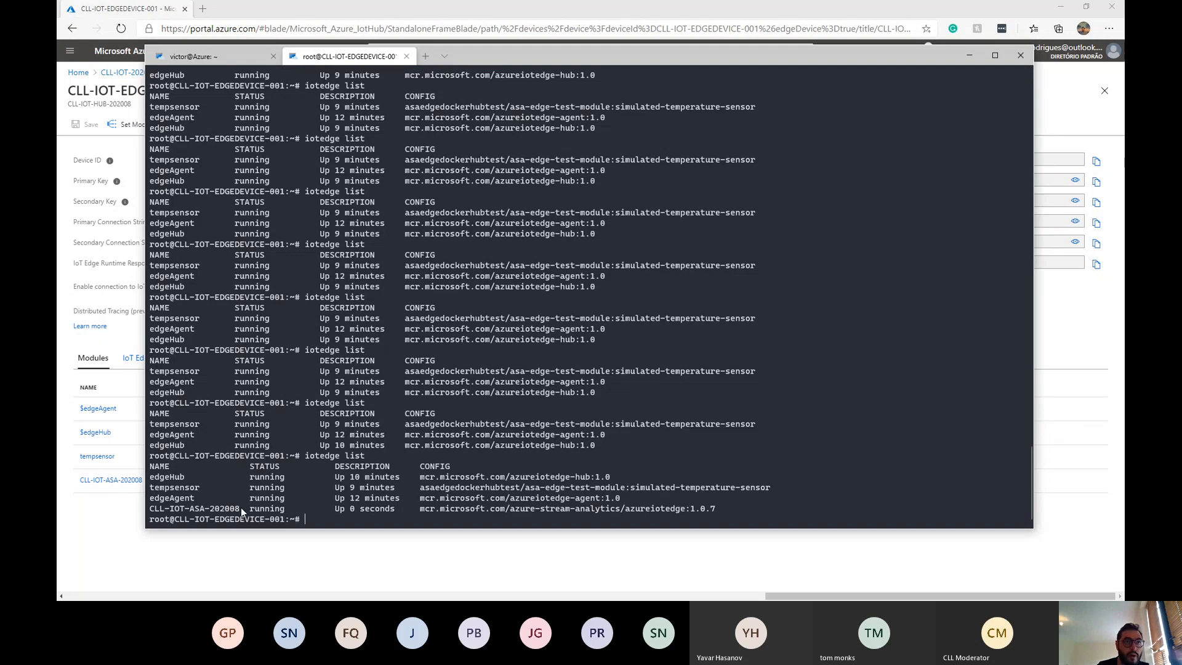
Clear the terminal and run iotedge list again to check the status of all modules
type("clear")
key("Return")
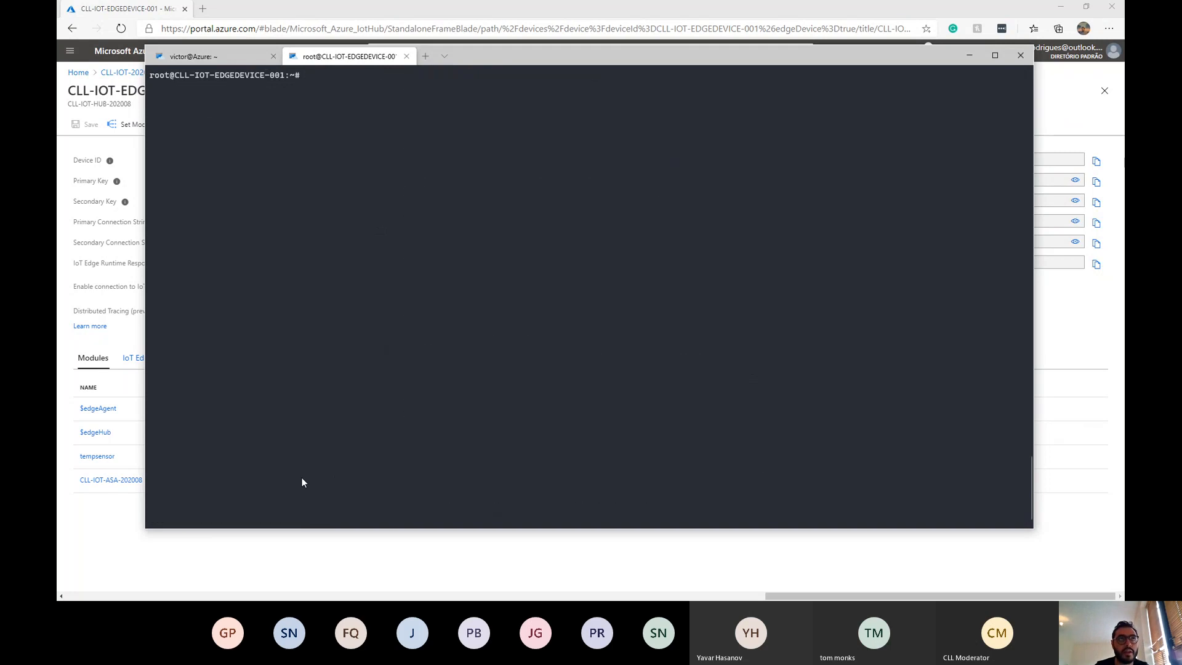
key("Up")
key("Return")
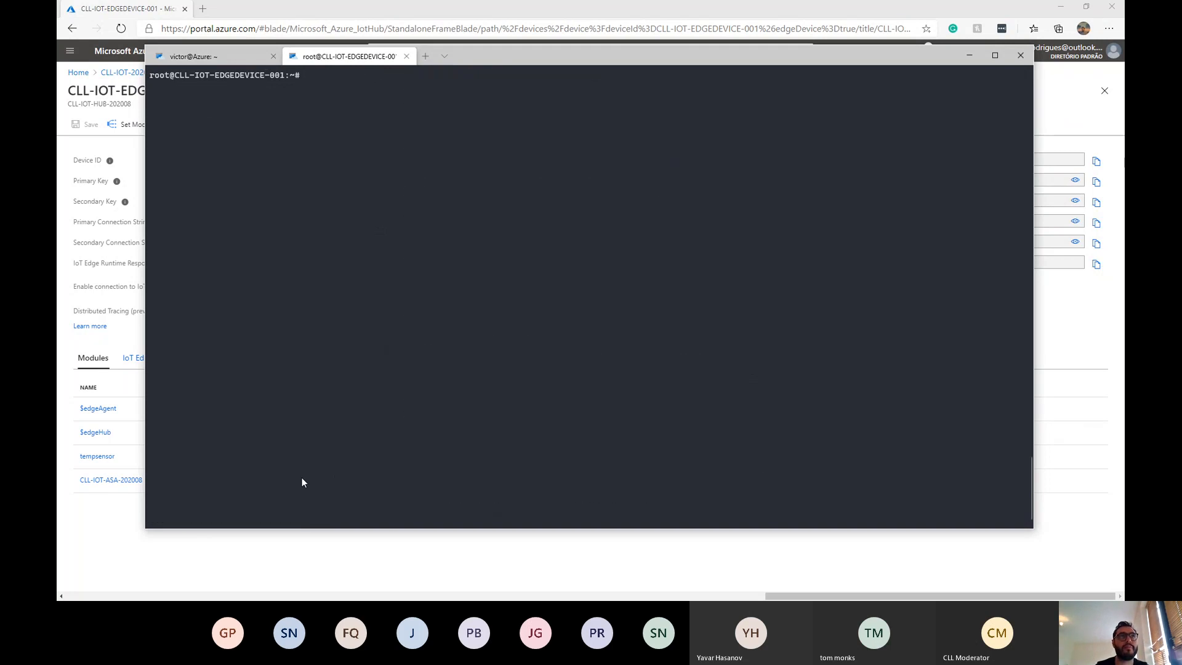
type("iotedge list")
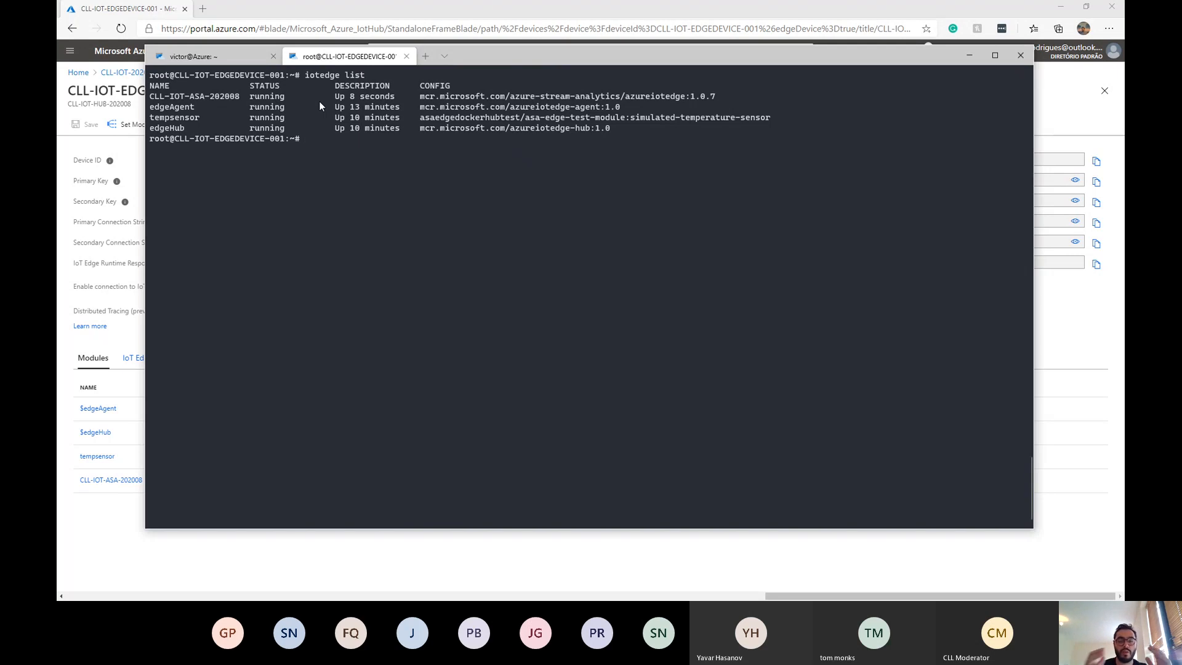
Run iotedge logs tempsensor and examine the machine temperatures in the sensor's messages
type("iote")
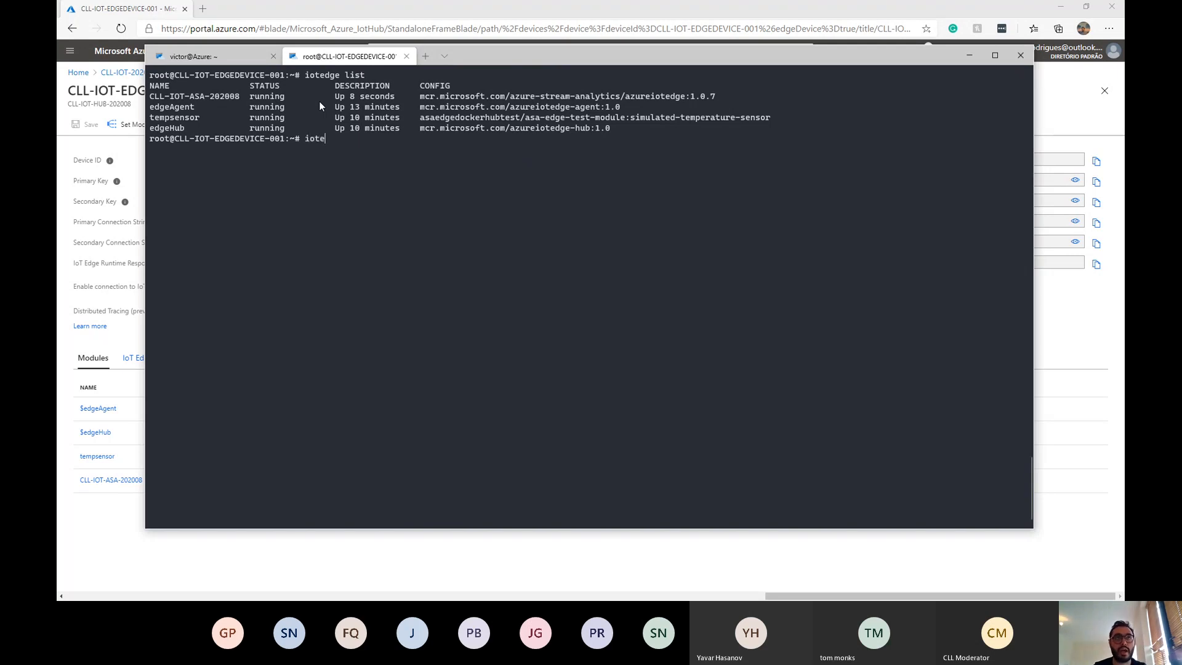
type("dge logs temp")
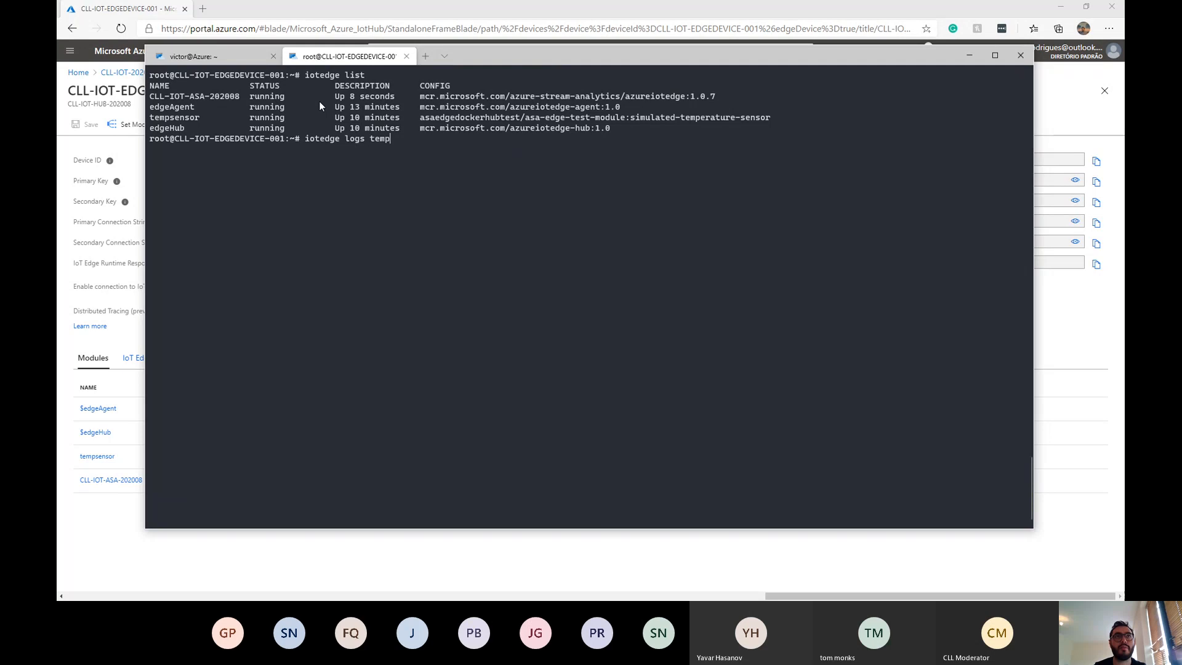
type("sensor")
key("Return")
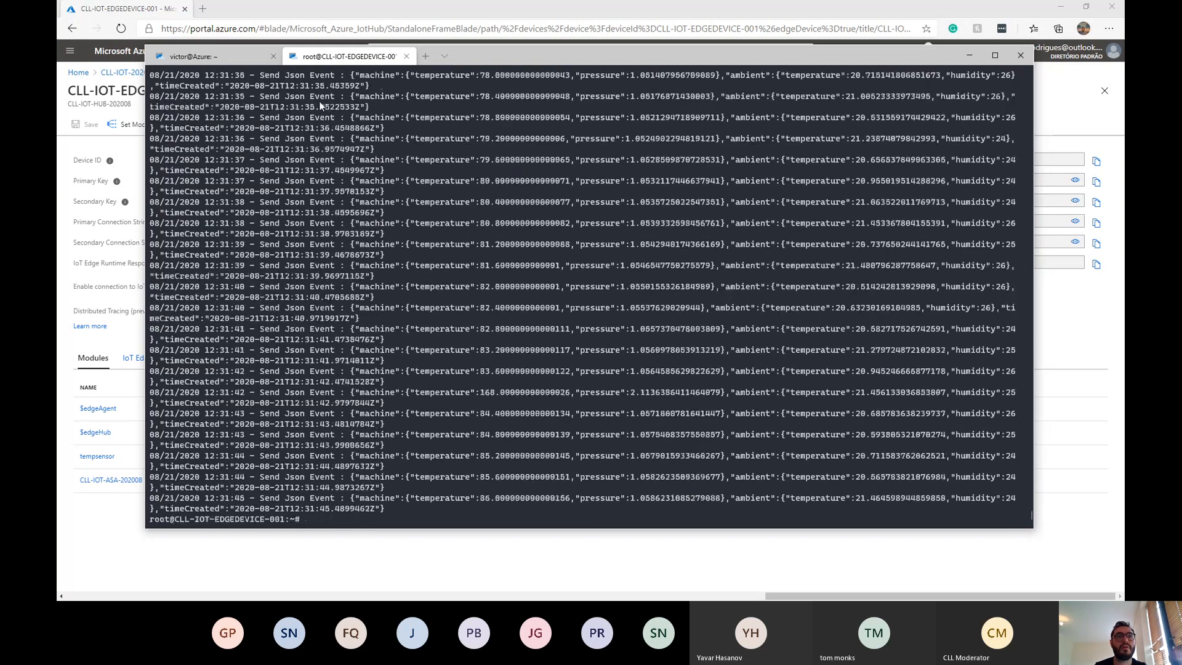
scroll(539, 353, "up", 15)
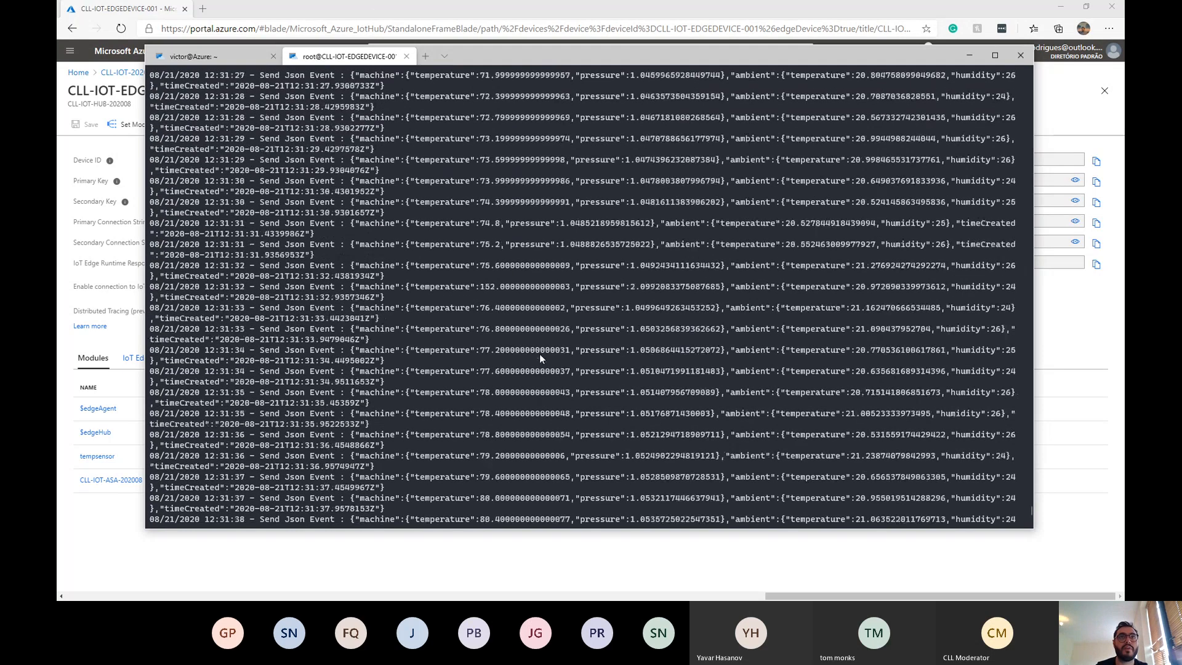
scroll(539, 353, "down", 12)
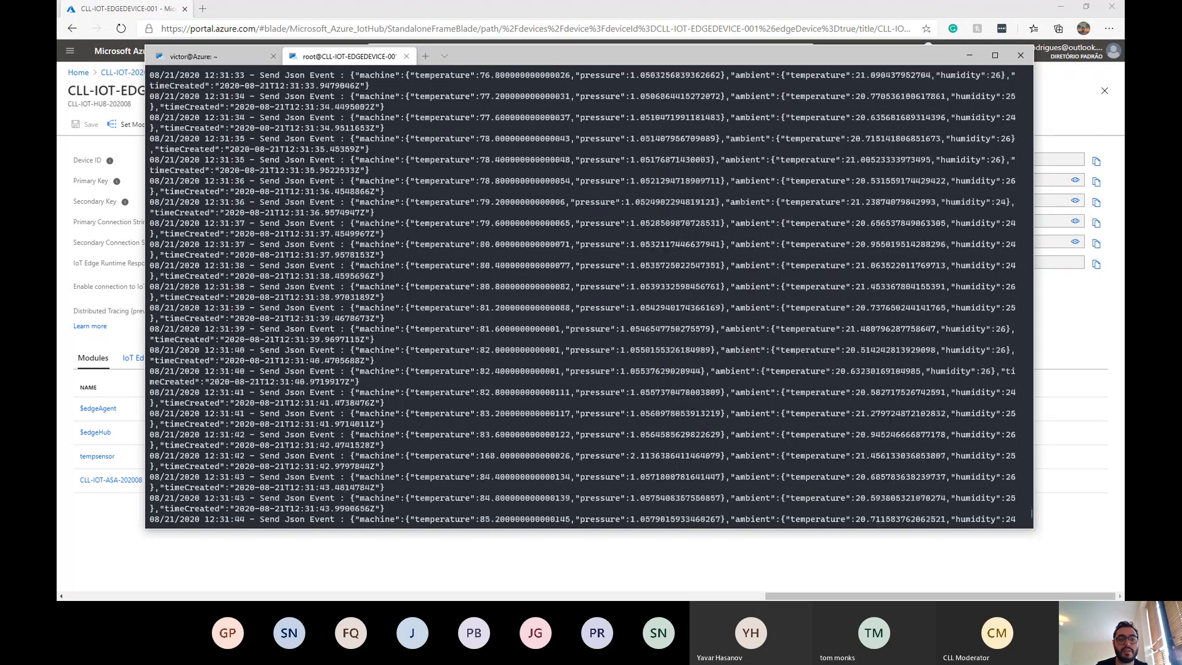
scroll(523, 461, "down", 2)
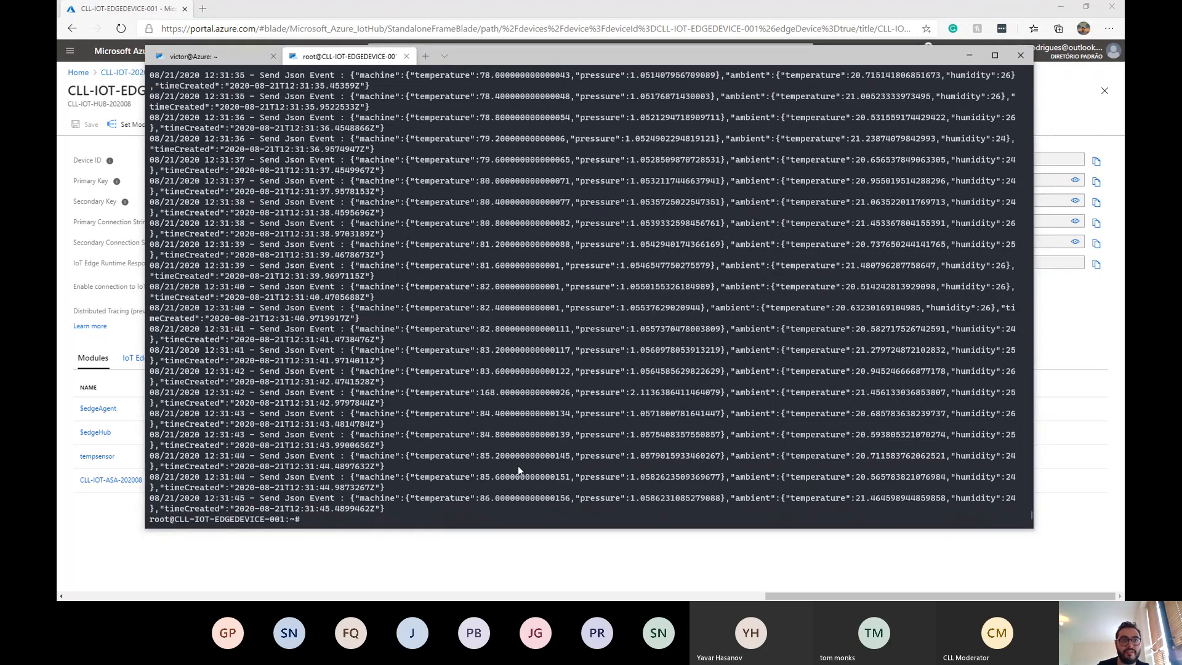
Rerun iotedge logs tempsensor repeatedly to follow the machine temperature and watch for a reset command from the Stream Analytics job
key("Up")
key("Return")
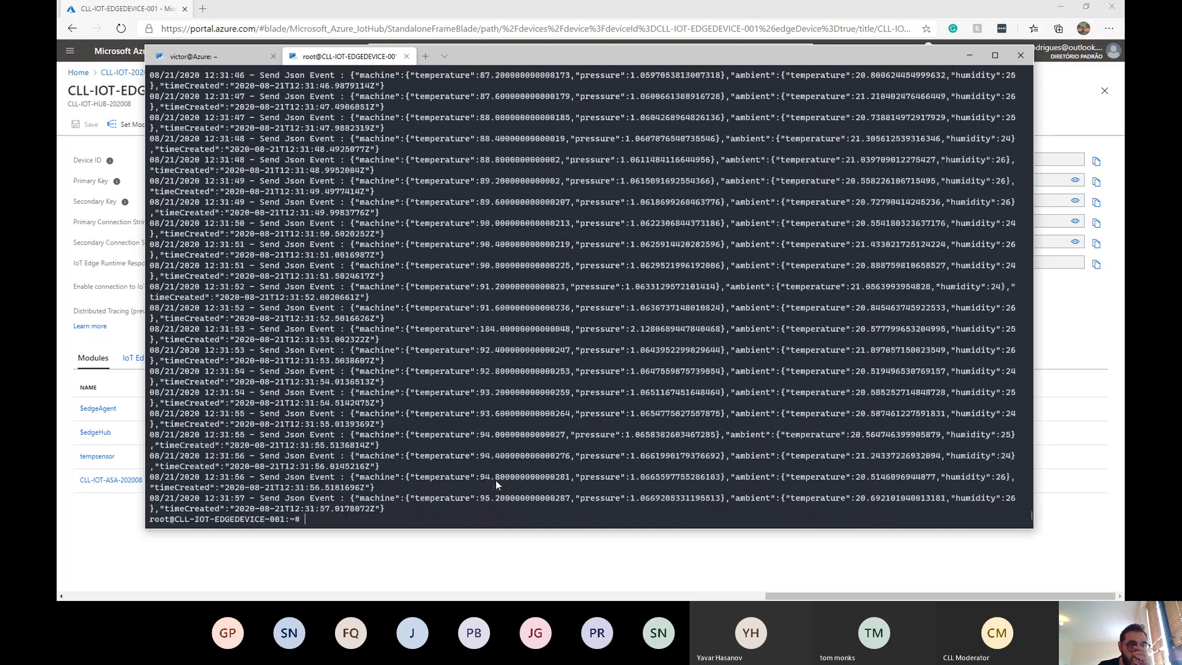
key("Up")
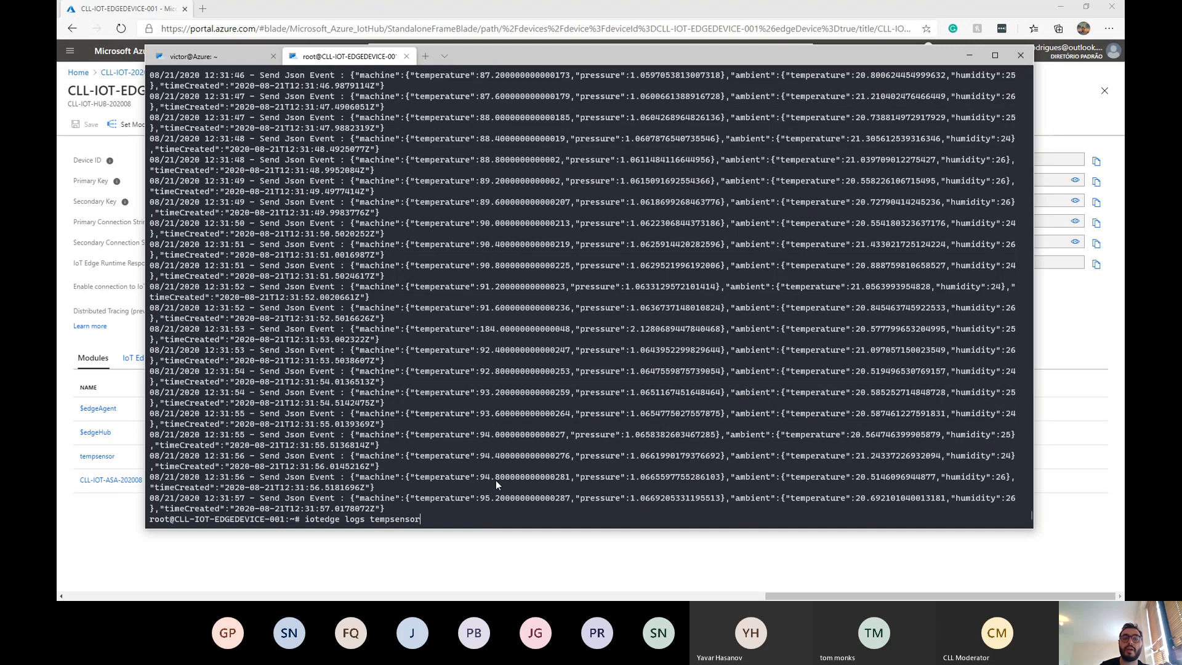
key("Return")
key("Up")
key("Return")
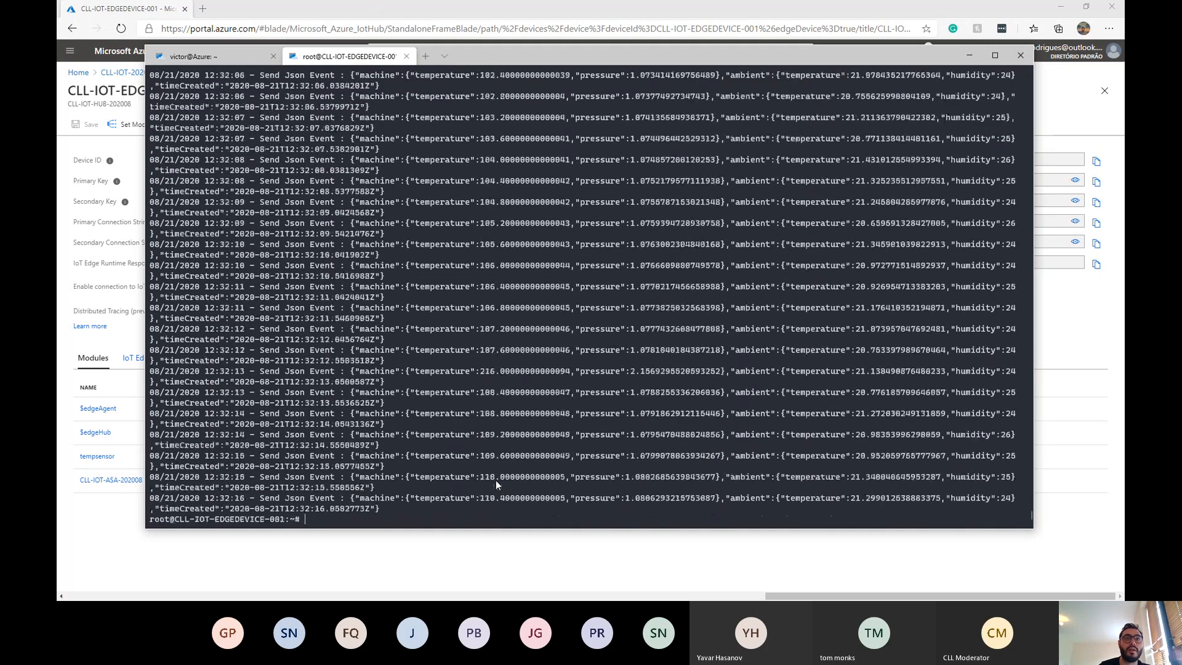
key("Up")
key("Return")
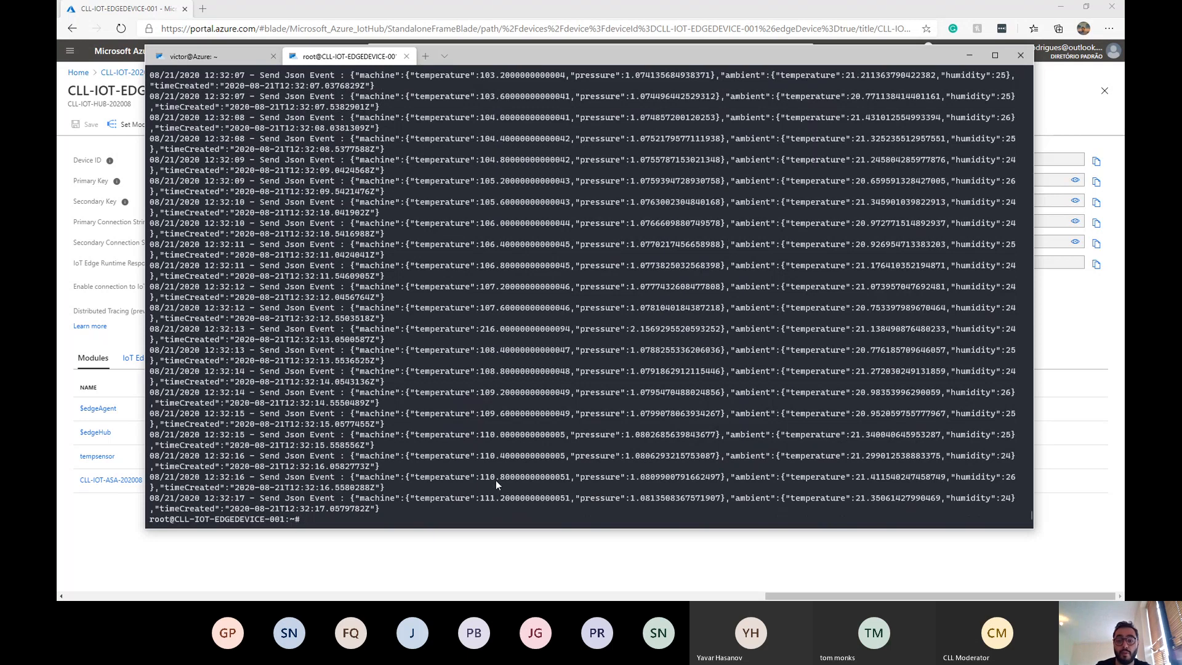
key("Up")
key("Return")
key("Up")
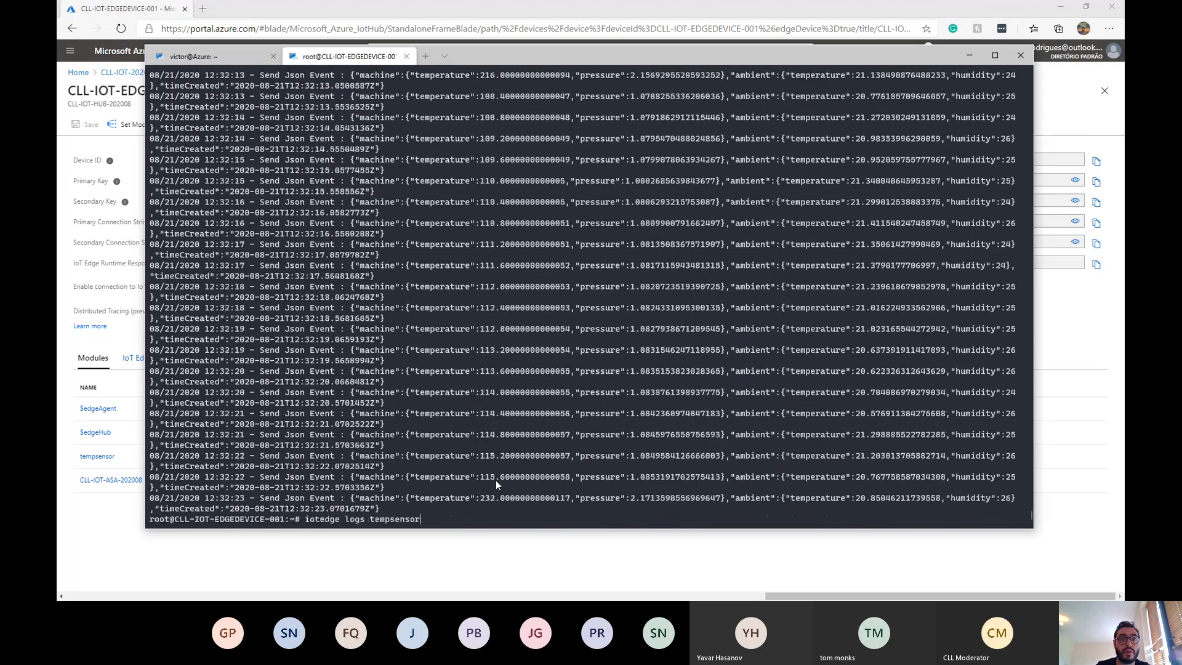
key("Return")
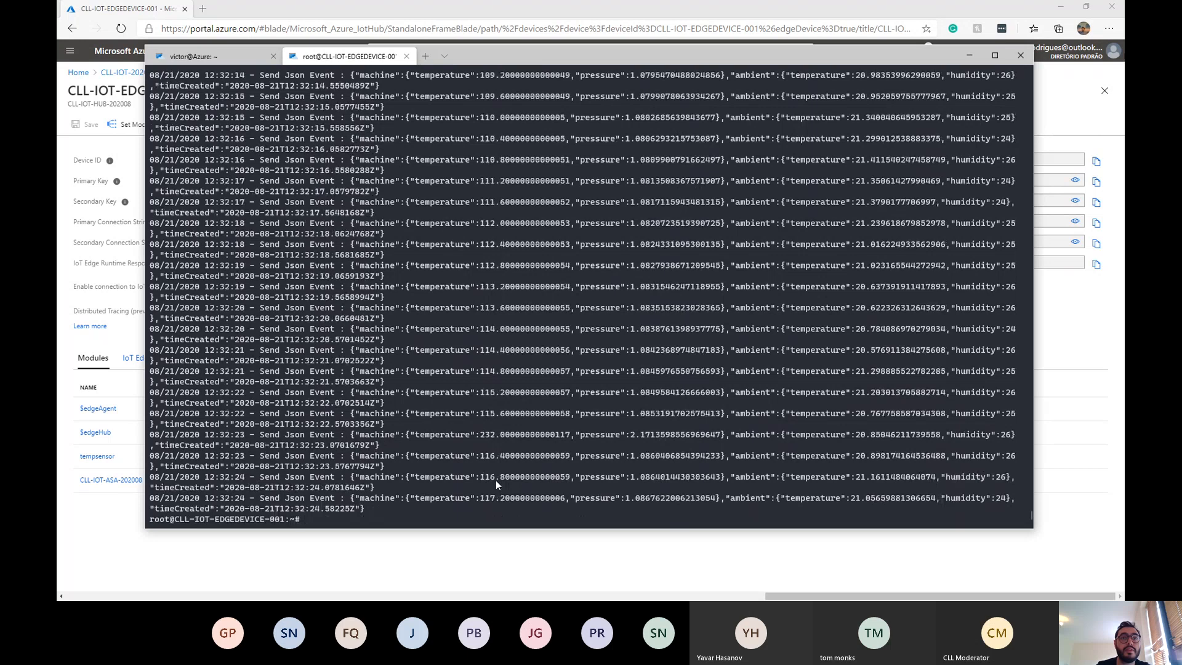
key("Up")
key("Return")
key("Up")
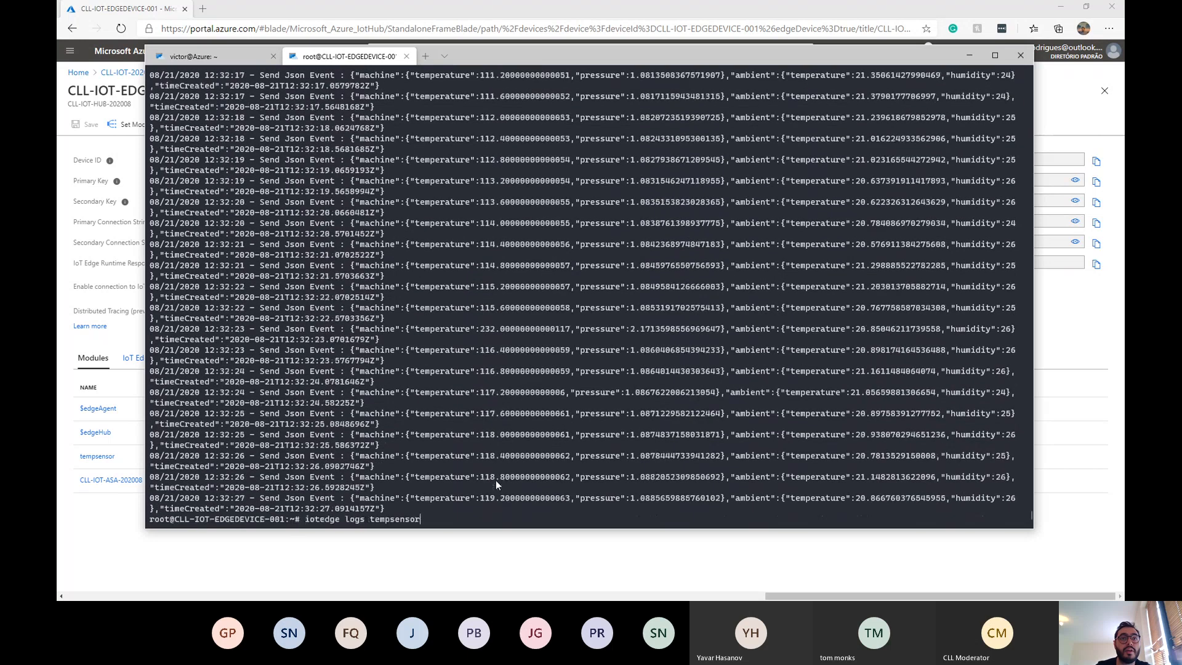
key("Return")
key("Up")
key("Return")
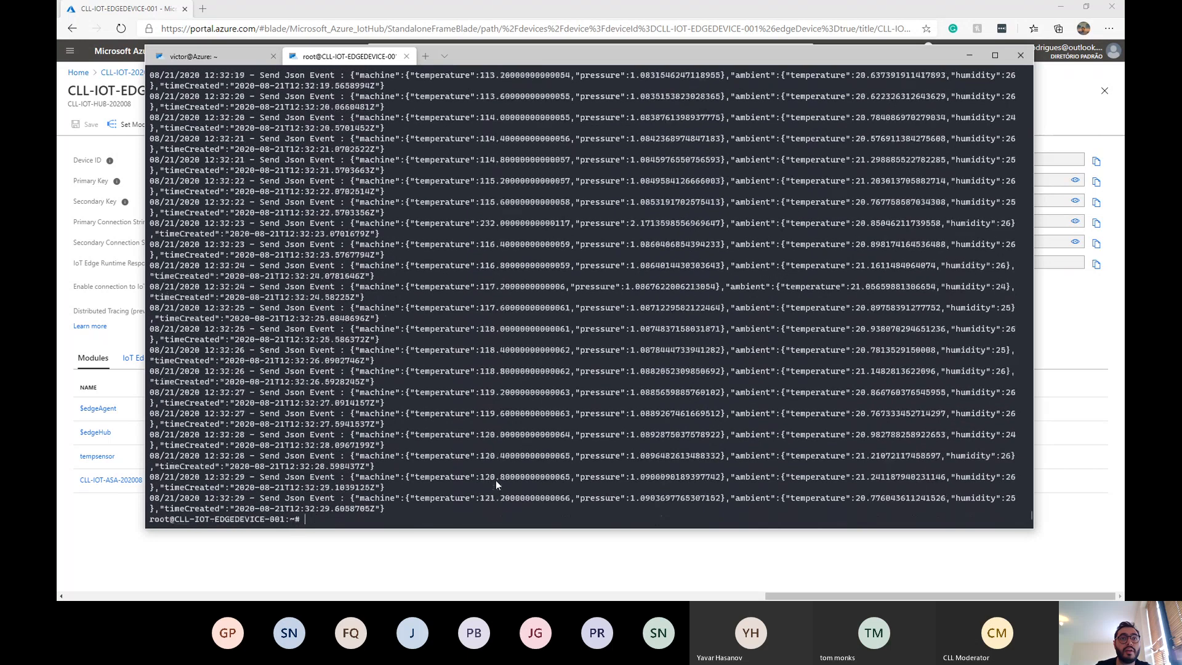
key("Up")
key("Return")
key("Up")
key("Return")
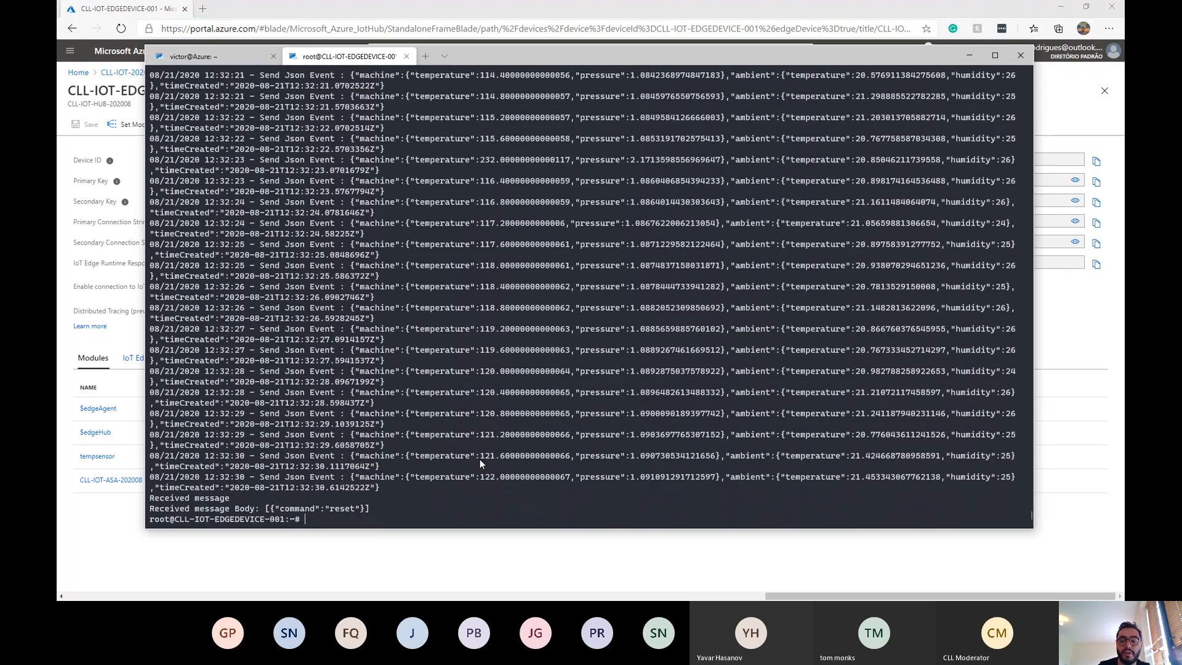
Rerun iotedge logs tempsensor twice and compare the machine temperatures before and after the reset command from the Stream Analytics module
key("Up")
key("Return")
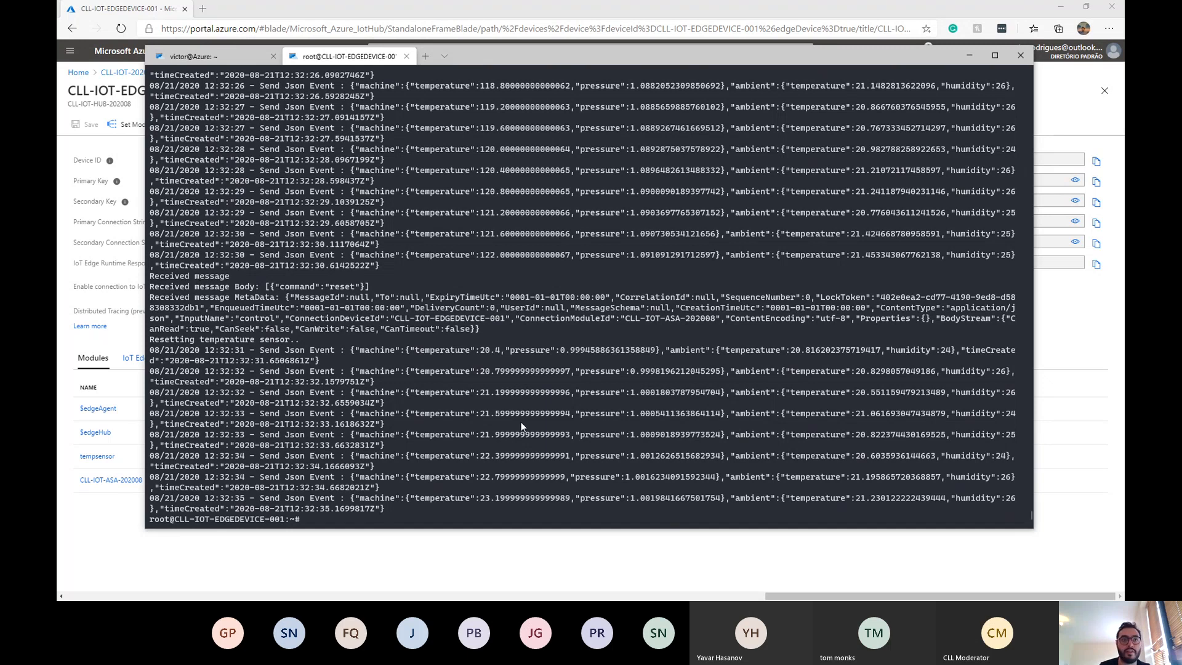
key("Up")
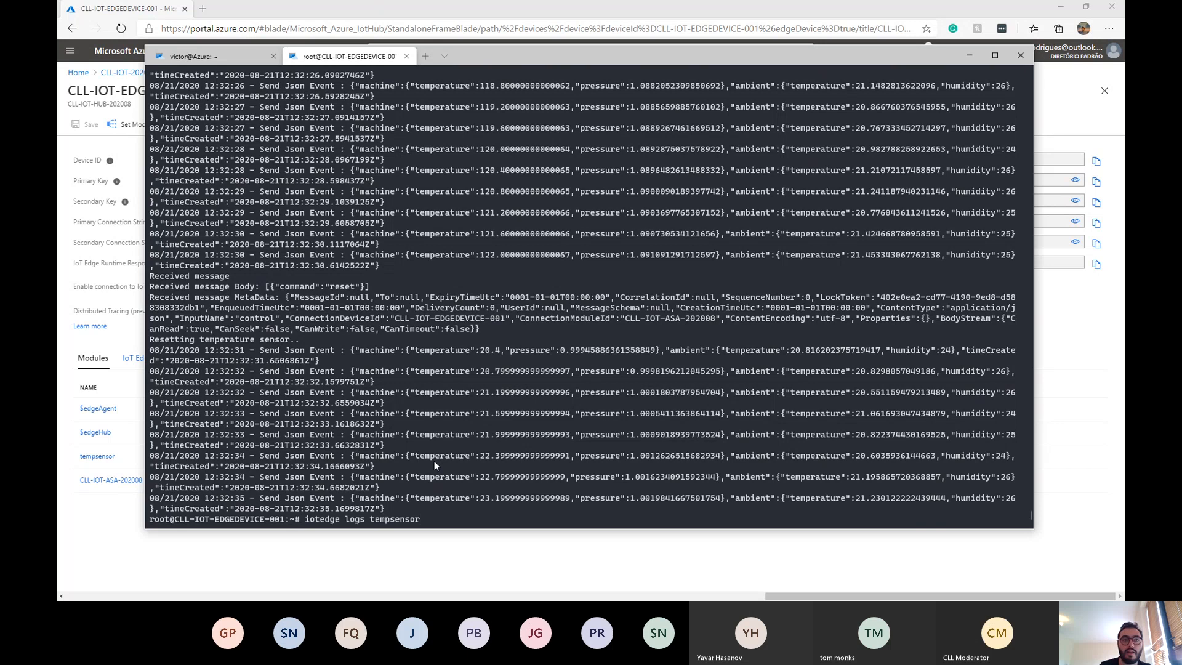
key("Return")
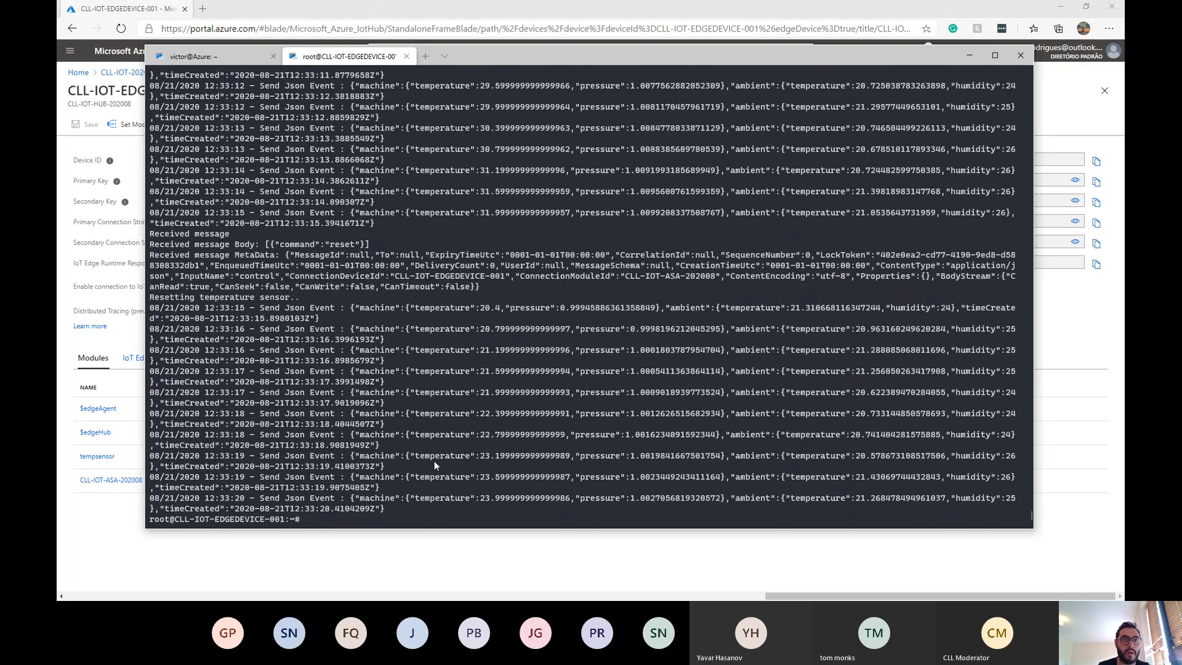
scroll(500, 338, "up", 4)
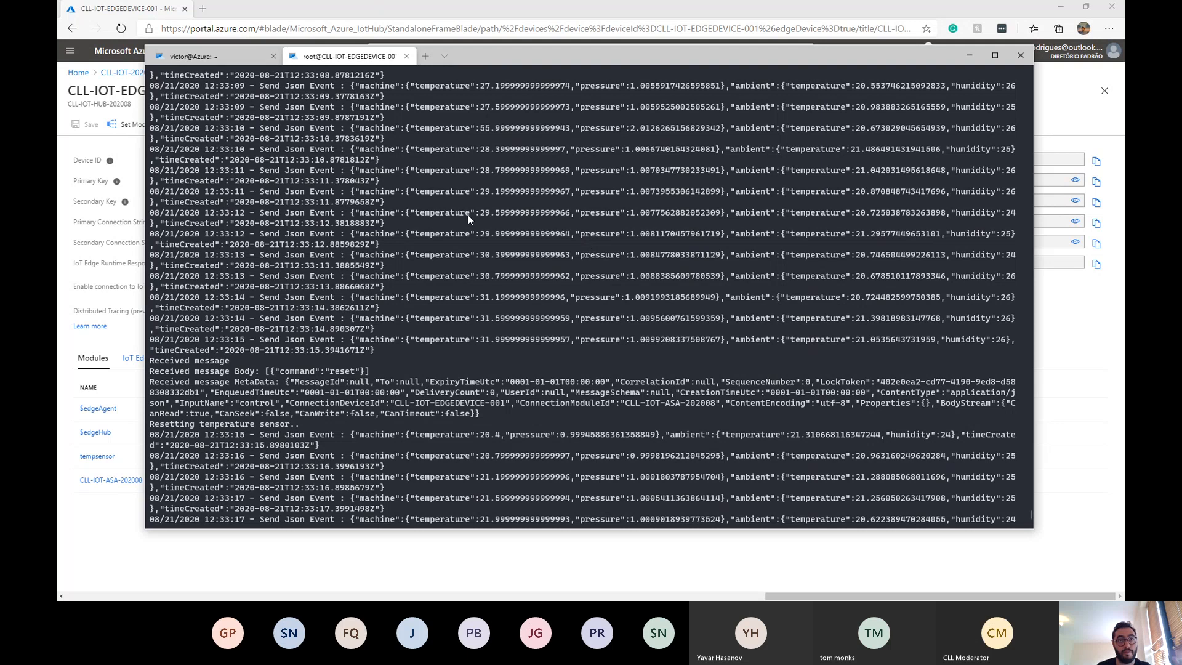
scroll(471, 222, "down", 3)
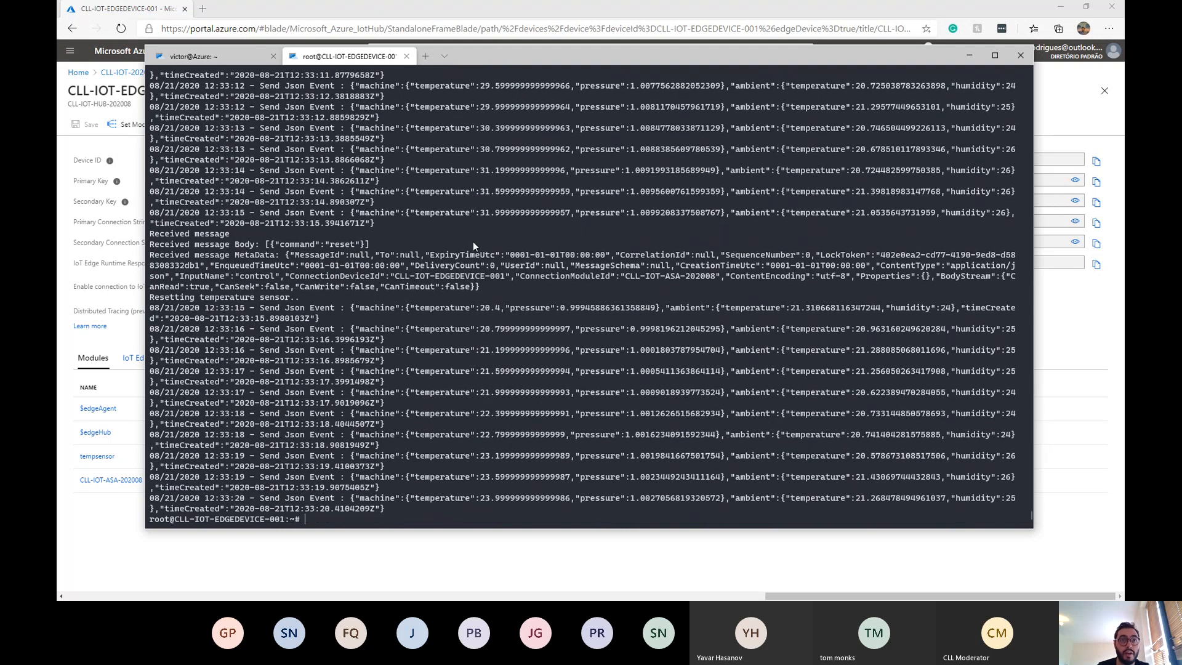
scroll(473, 249, "down", 1)
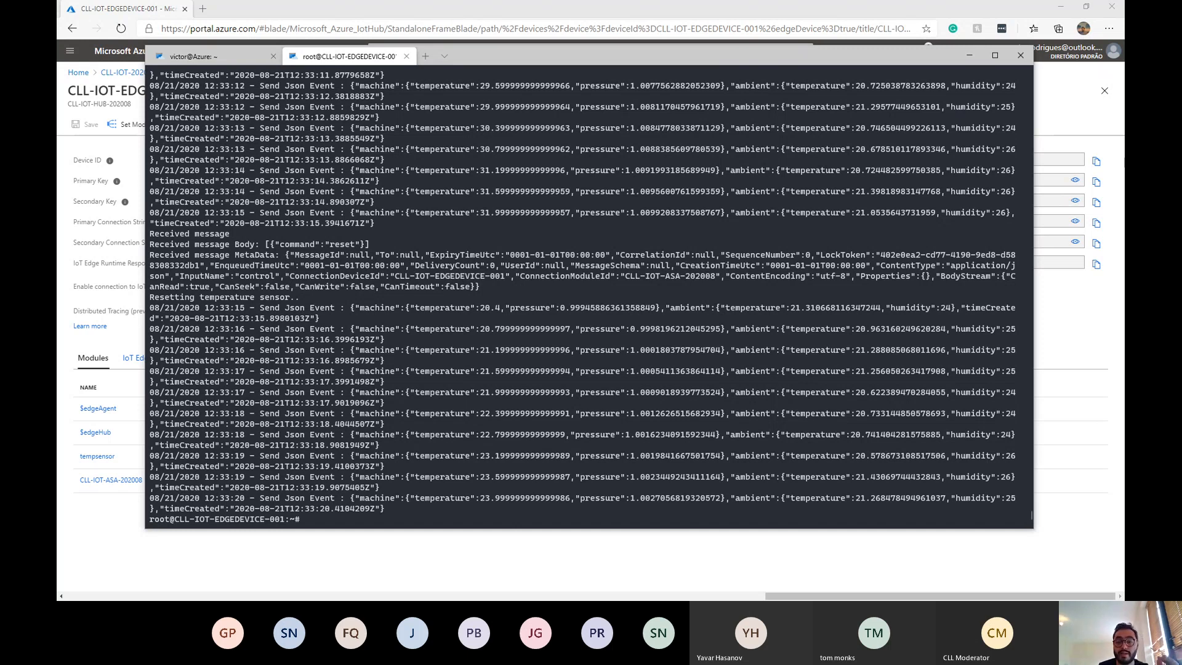
Switch to the presentation slide show and advance from the Demo slide to the Quiz slide
key("alt+Tab")
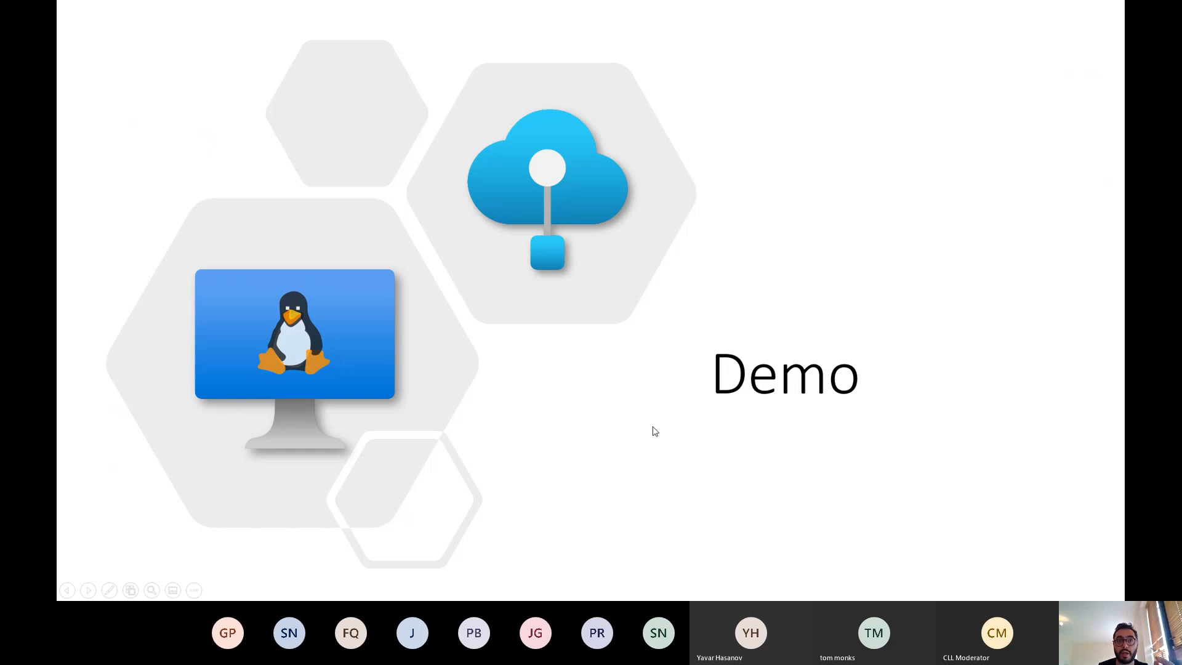
left_click(653, 403)
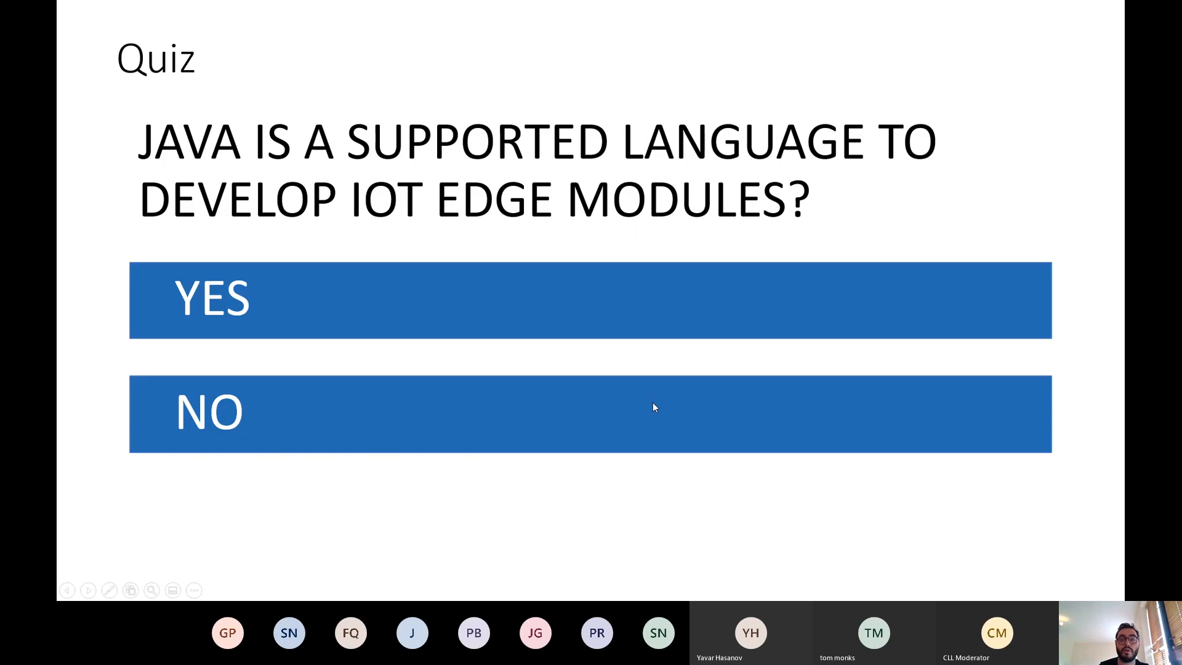